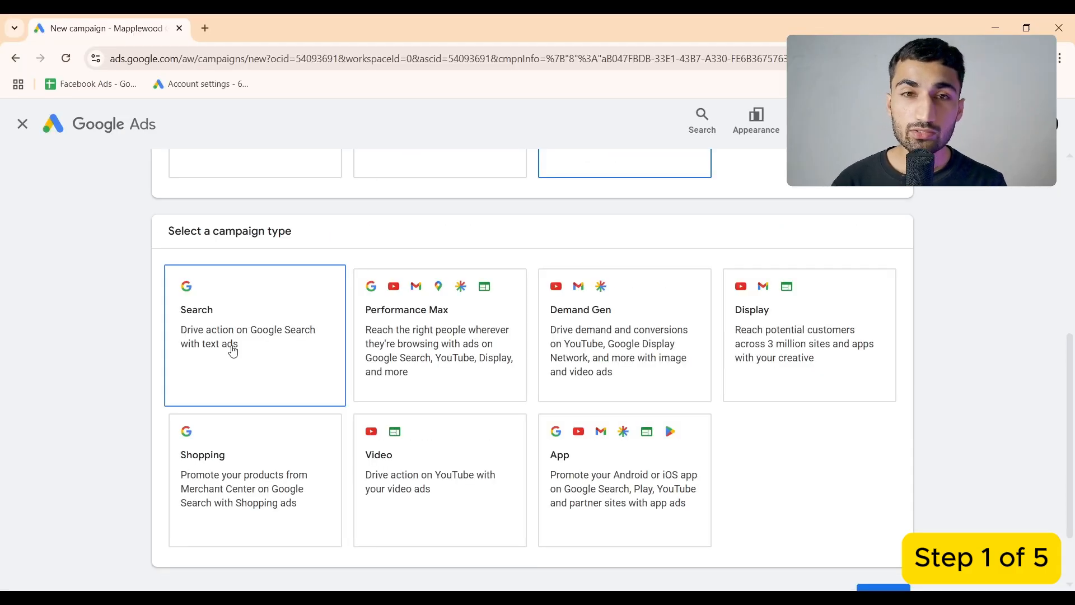
pyautogui.scroll(-5, 799, 461)
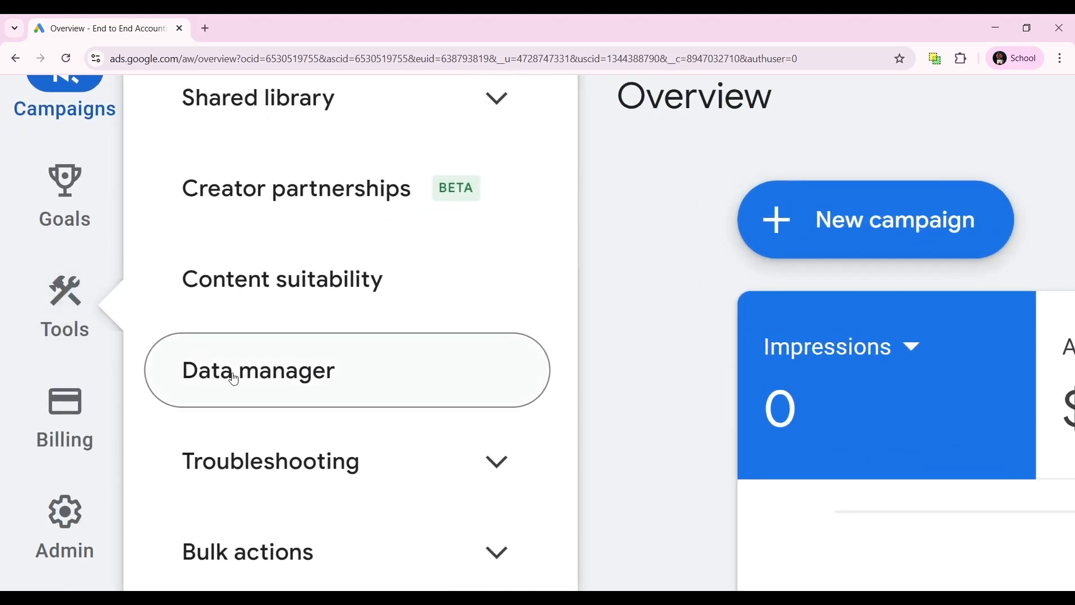
# Open the data manager and start connecting HubSpot as a data source, choosing Direct connection
pyautogui.click(235, 378)
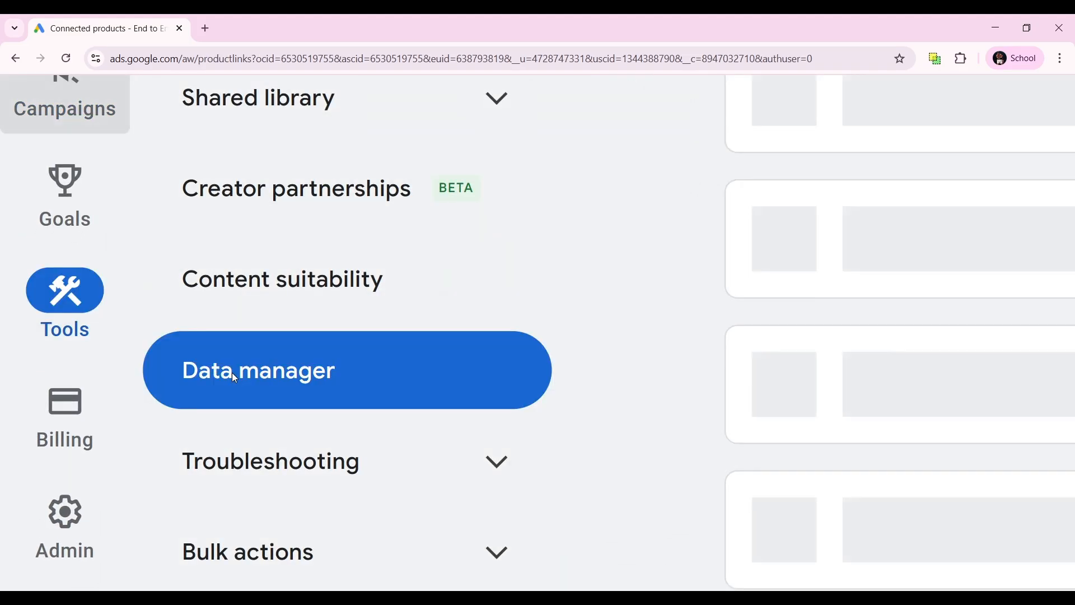
pyautogui.click(977, 235)
pyautogui.click(770, 455)
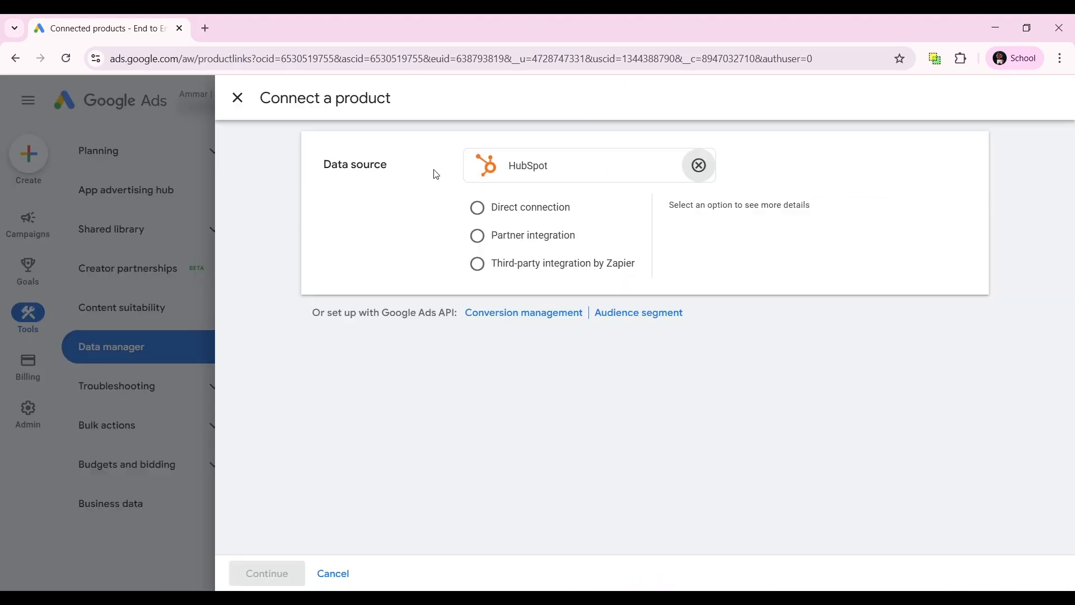
pyautogui.click(476, 208)
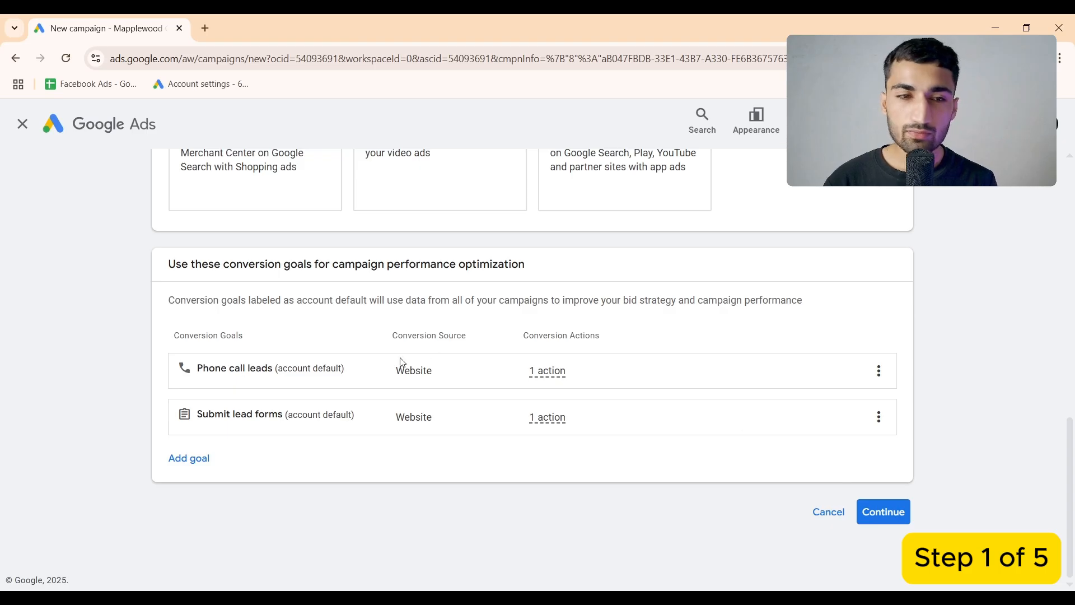
# Check the Phone call leads conversion action and continue with the two account-default conversion goals, leaving the campaign results unselected
pyautogui.moveTo(551, 371)
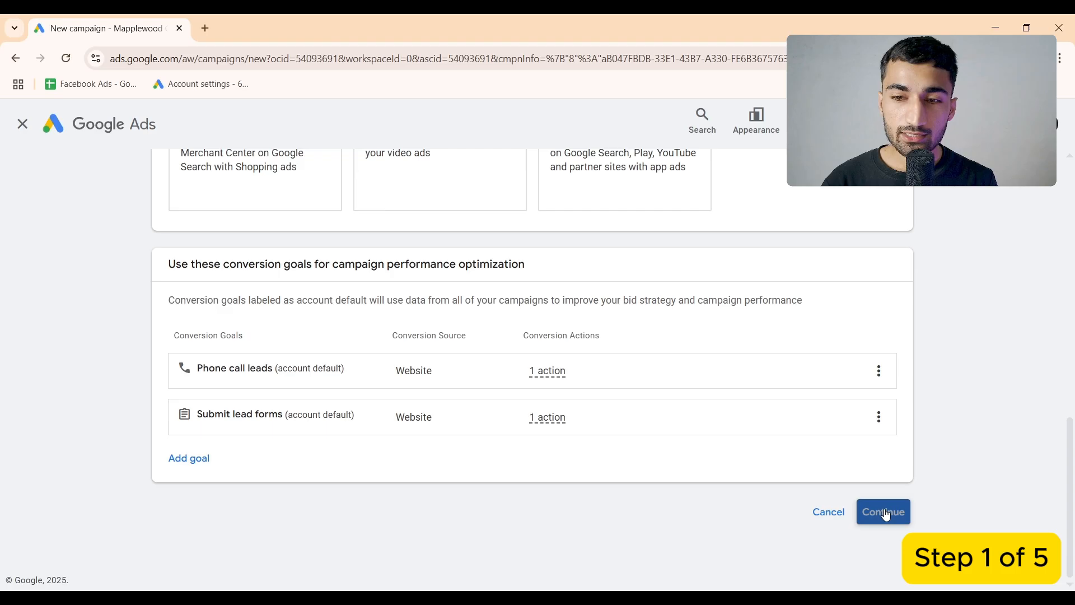
pyautogui.click(882, 509)
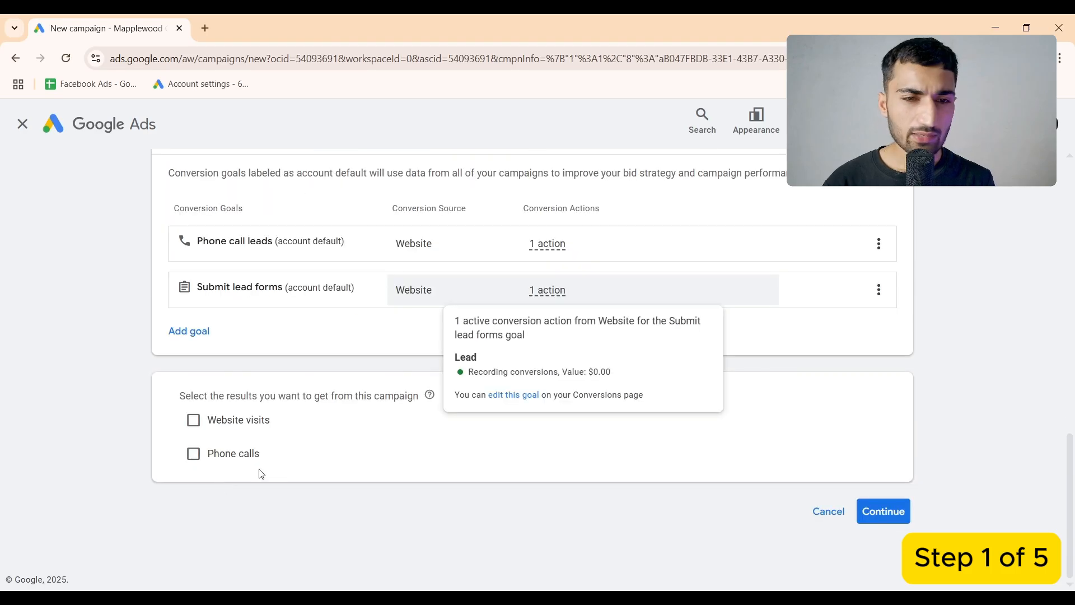
pyautogui.click(874, 512)
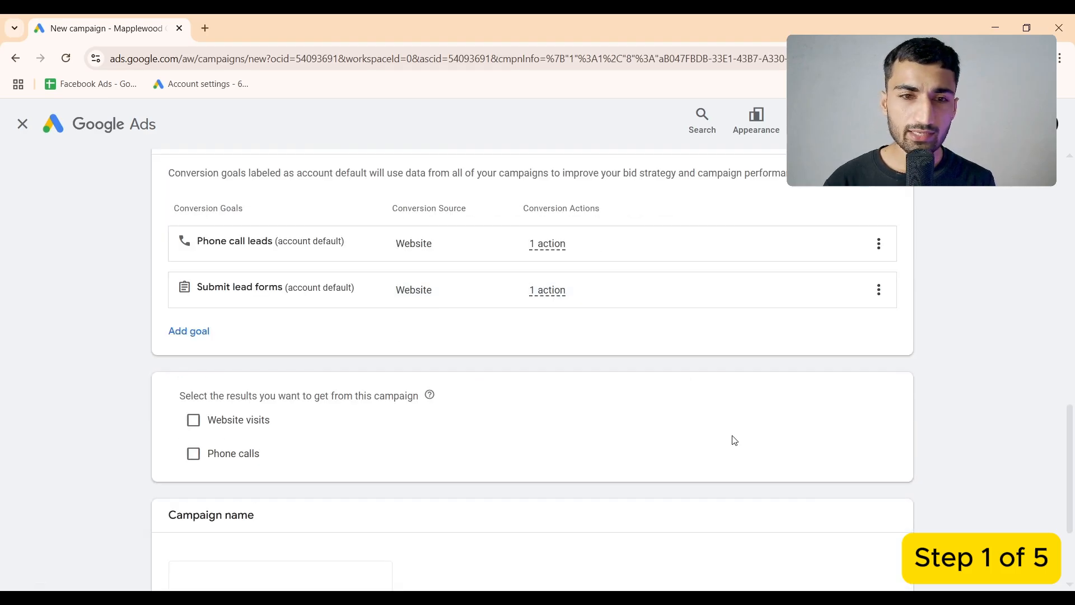
# Name the campaign "Lead - Quality" and continue to the bidding settings
pyautogui.tripleClick(244, 427)
pyautogui.write('Lead - Quality')
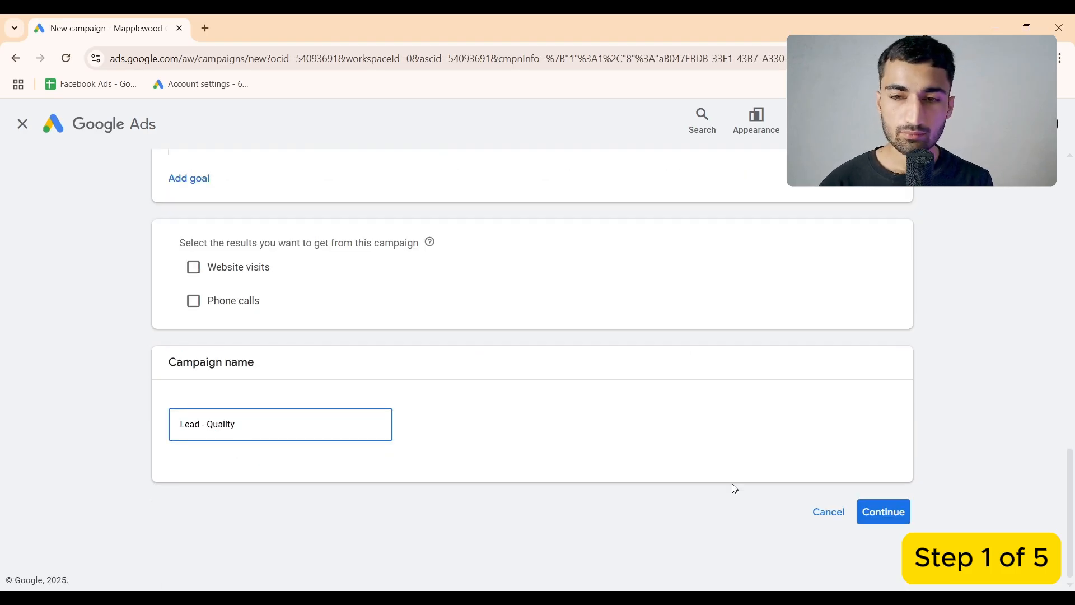
pyautogui.click(882, 511)
pyautogui.click(722, 500)
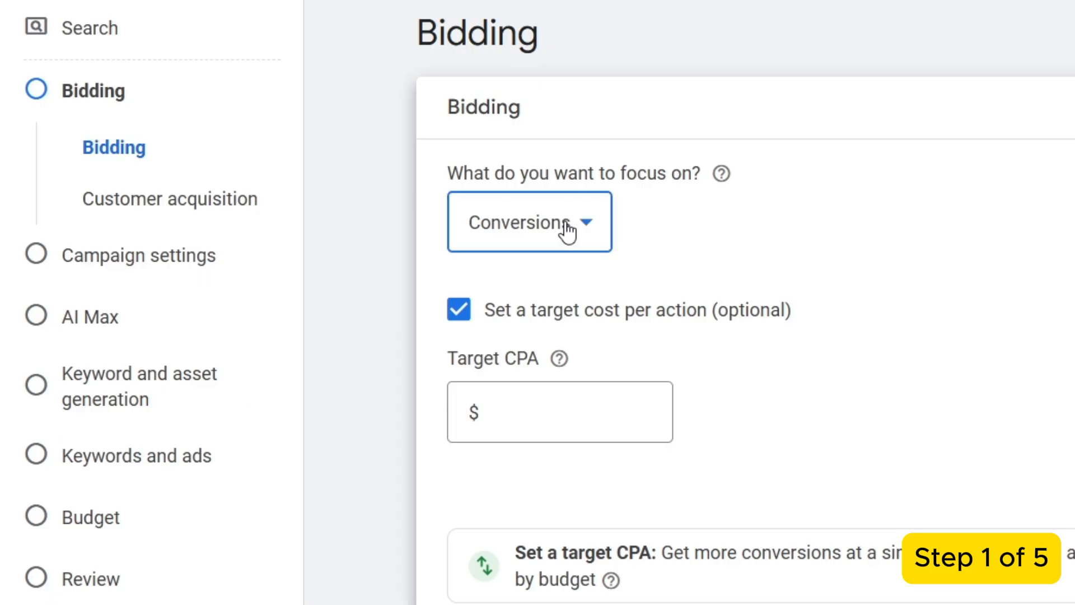
# Examine the available bidding focus options, leaving Conversions selected
pyautogui.click(568, 230)
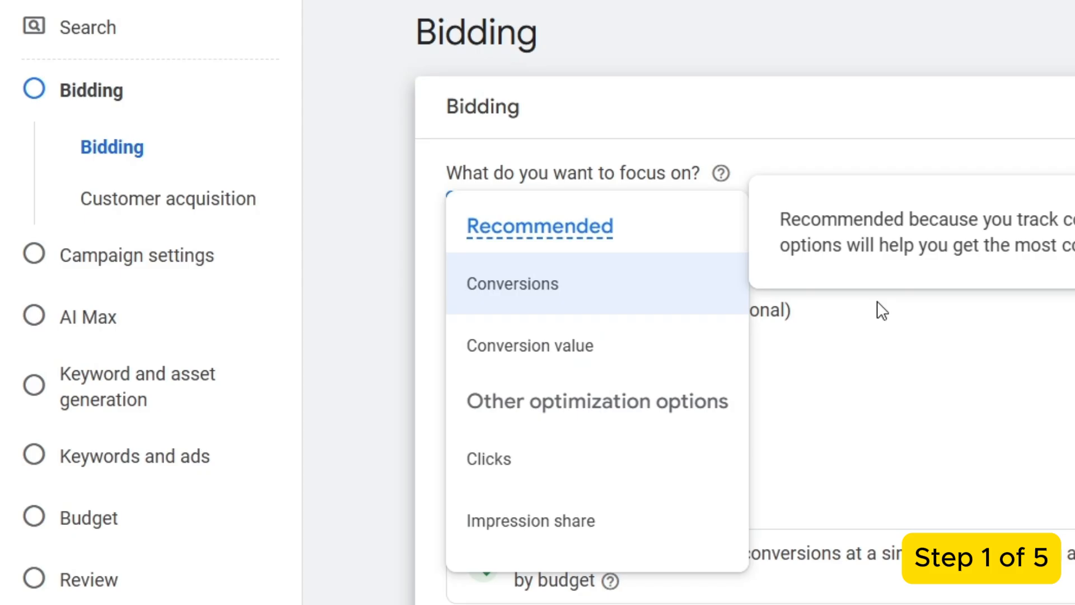
pyautogui.click(882, 310)
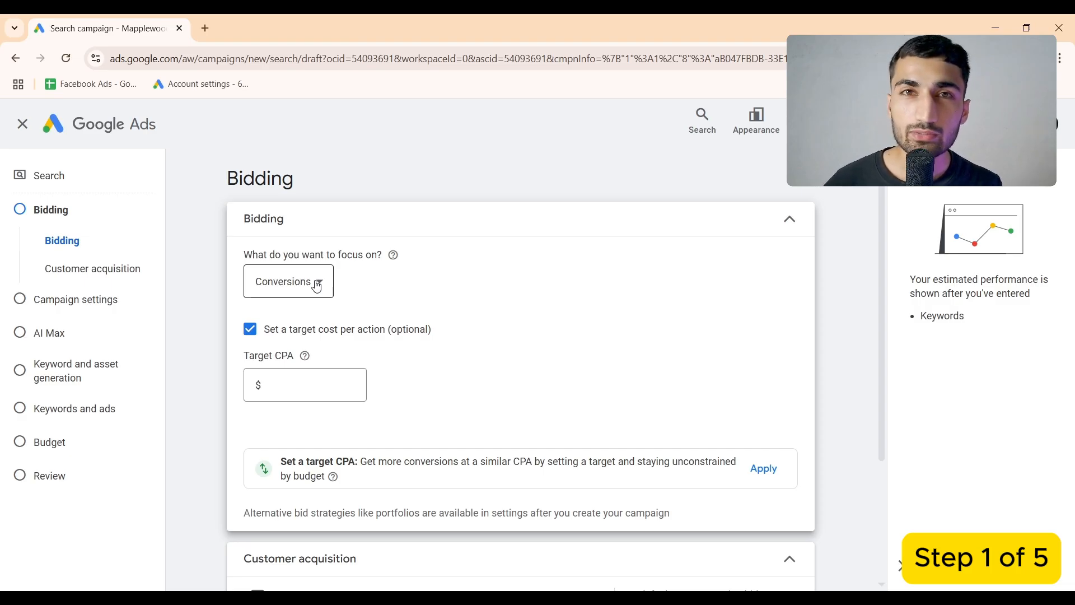
pyautogui.click(316, 286)
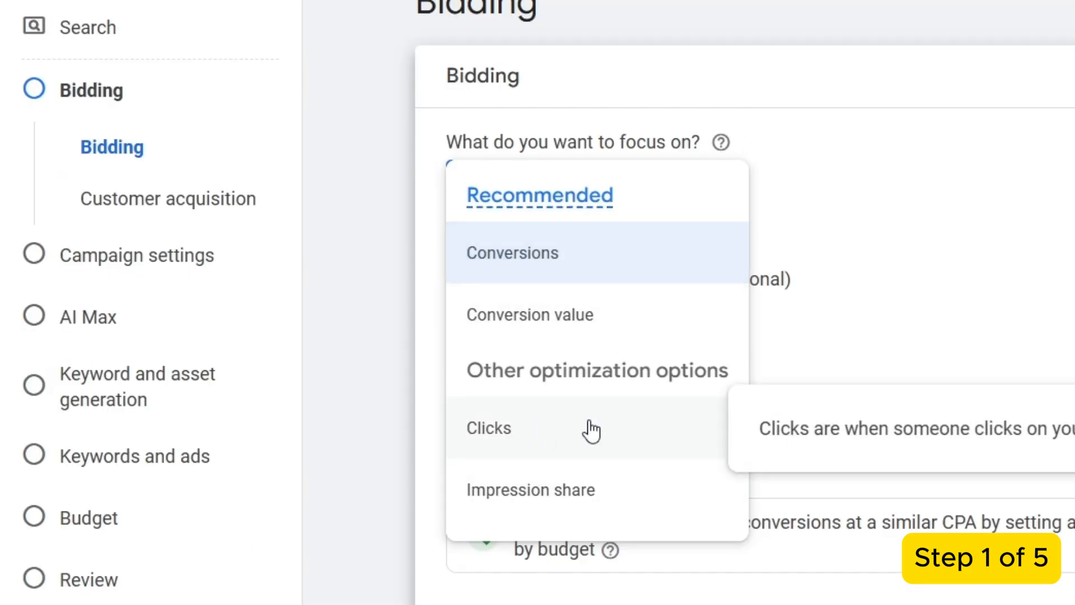
pyautogui.click(852, 204)
# Turn off the optional target cost per action and proceed to the campaign settings
pyautogui.click(554, 372)
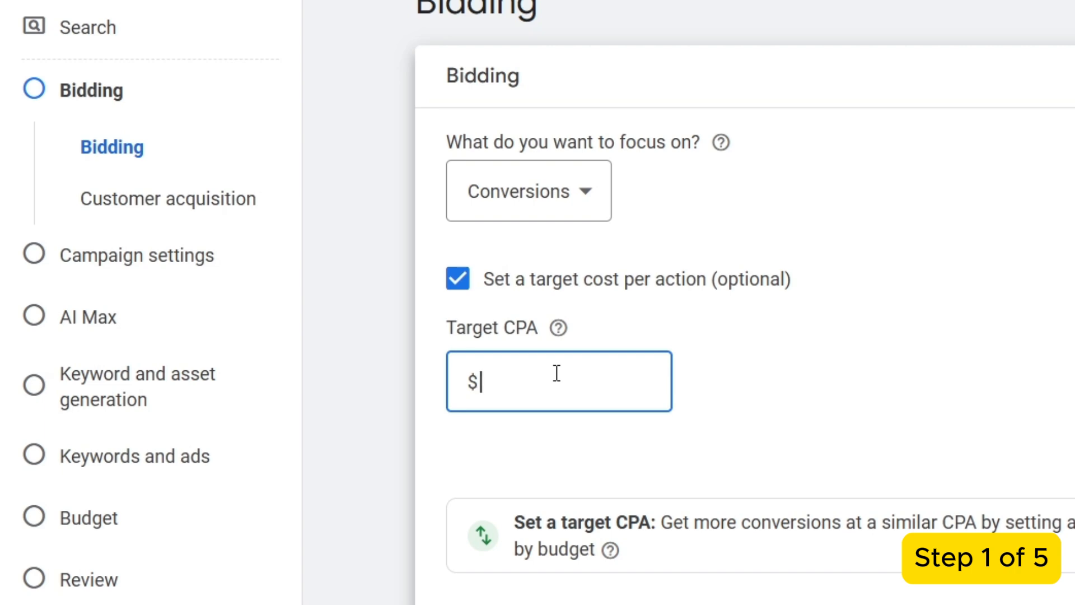
pyautogui.click(473, 289)
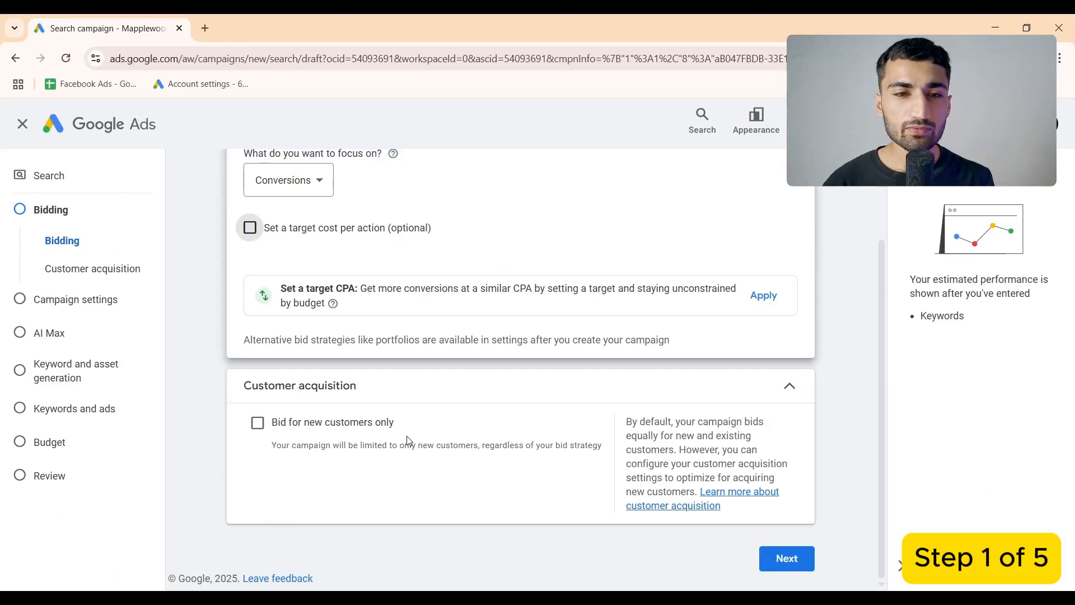
pyautogui.click(784, 559)
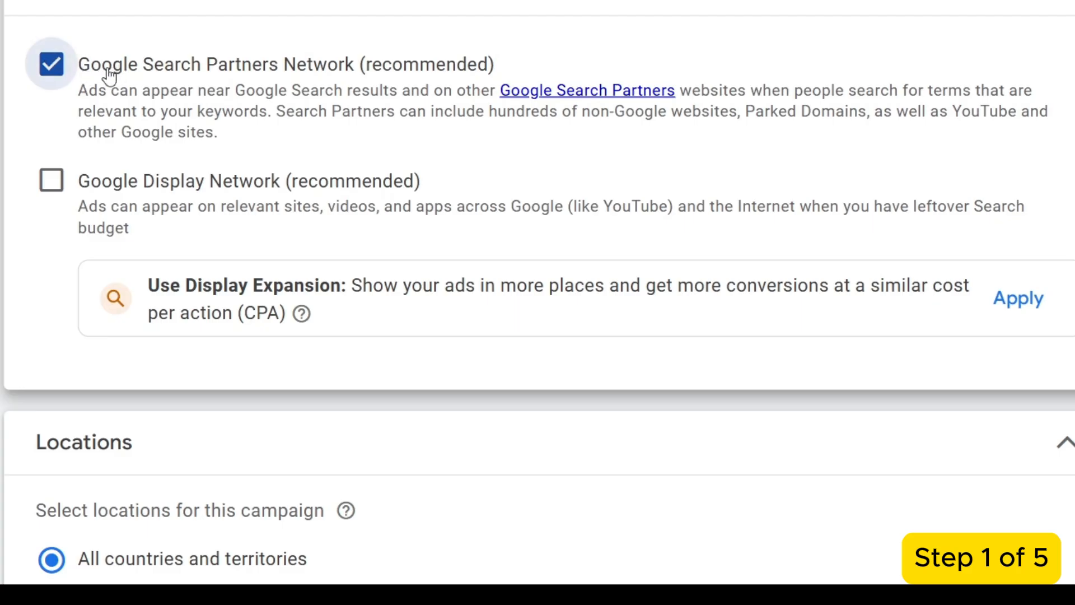
# Exclude the Google Search Partners Network from the campaign's networks
pyautogui.click(370, 82)
pyautogui.click(369, 82)
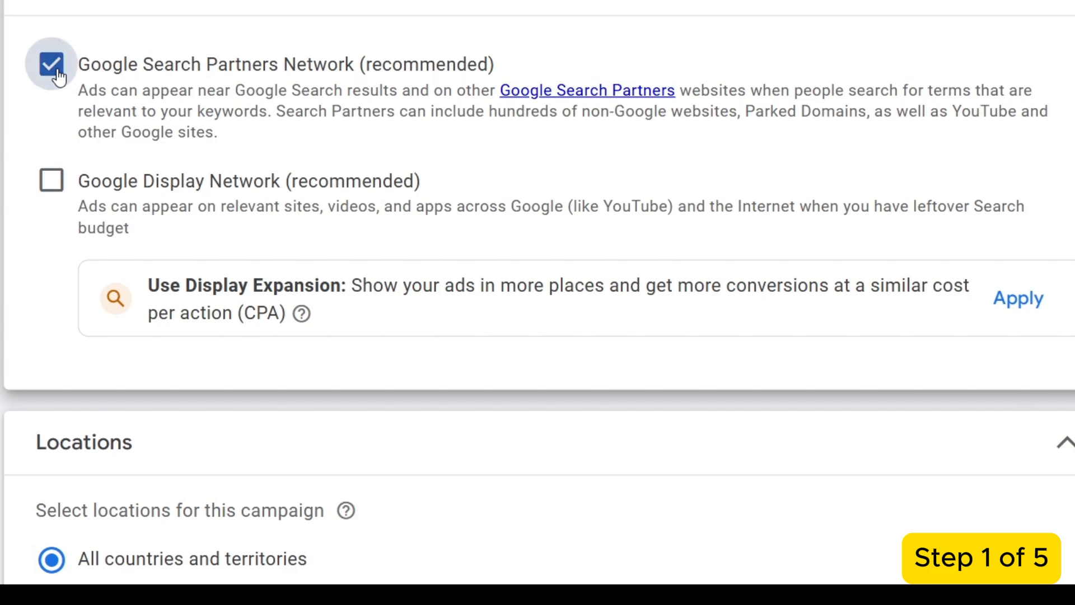
pyautogui.click(57, 69)
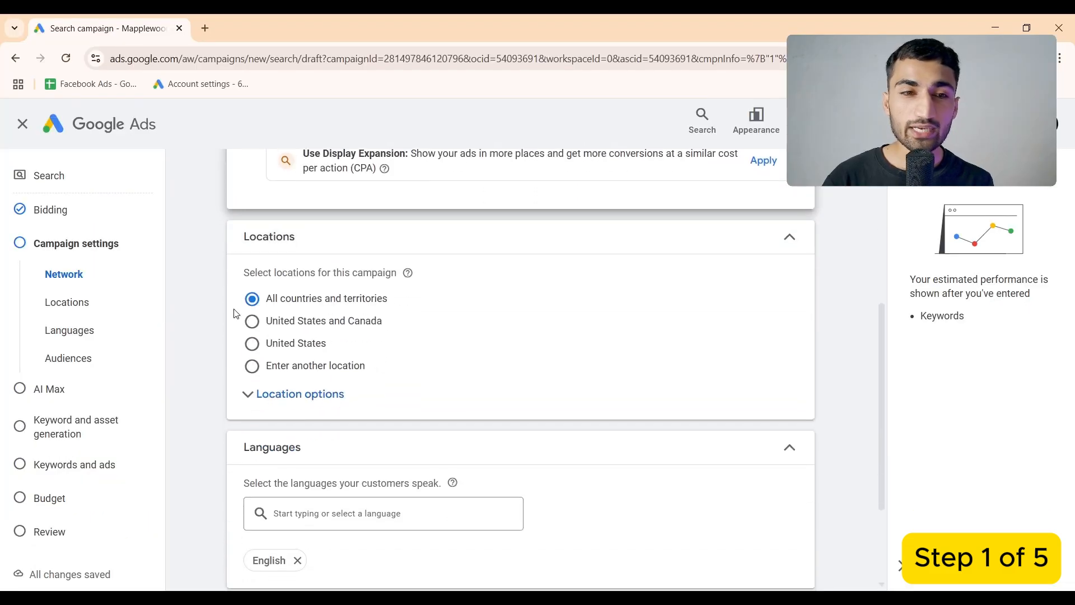
# Choose the preset United States option as the campaign's location
pyautogui.scroll(2, 234, 310)
pyautogui.scroll(-1, 236, 309)
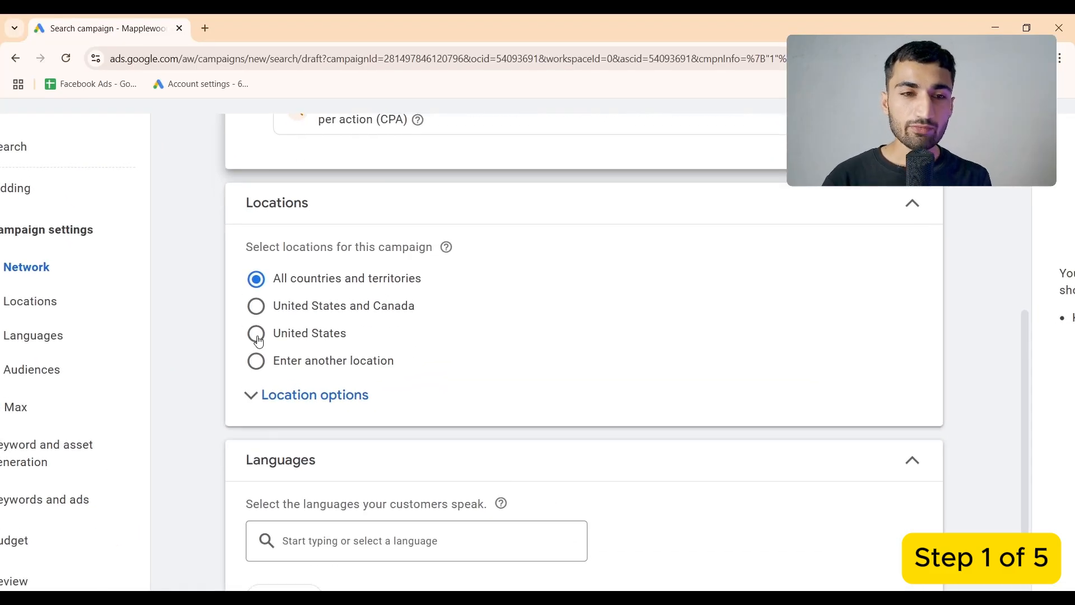
pyautogui.click(257, 334)
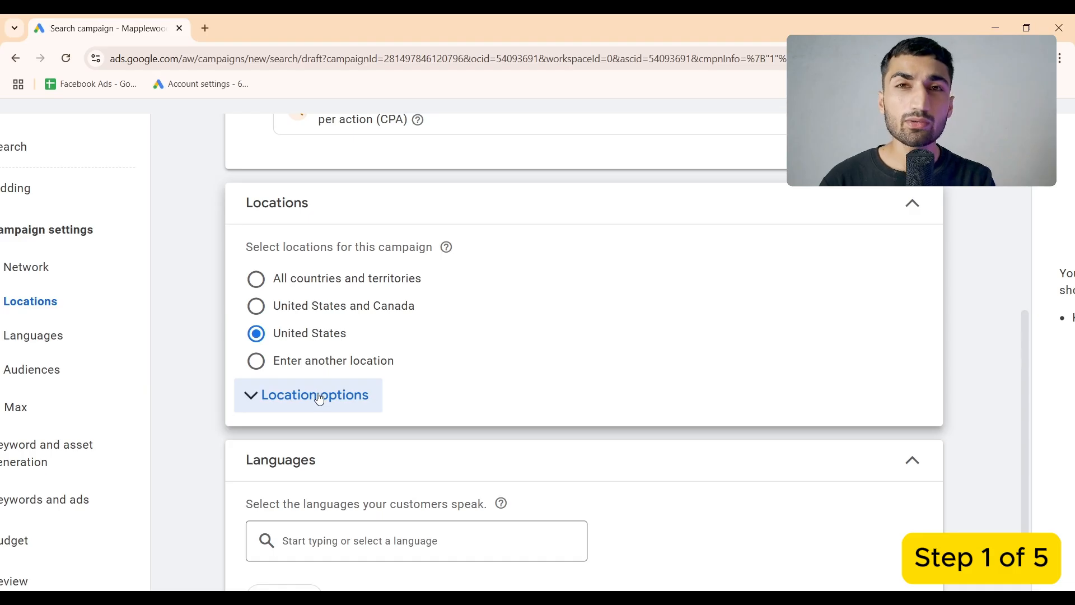
# Find the United States with the advanced location search, include the country in the campaign and save
pyautogui.click(294, 363)
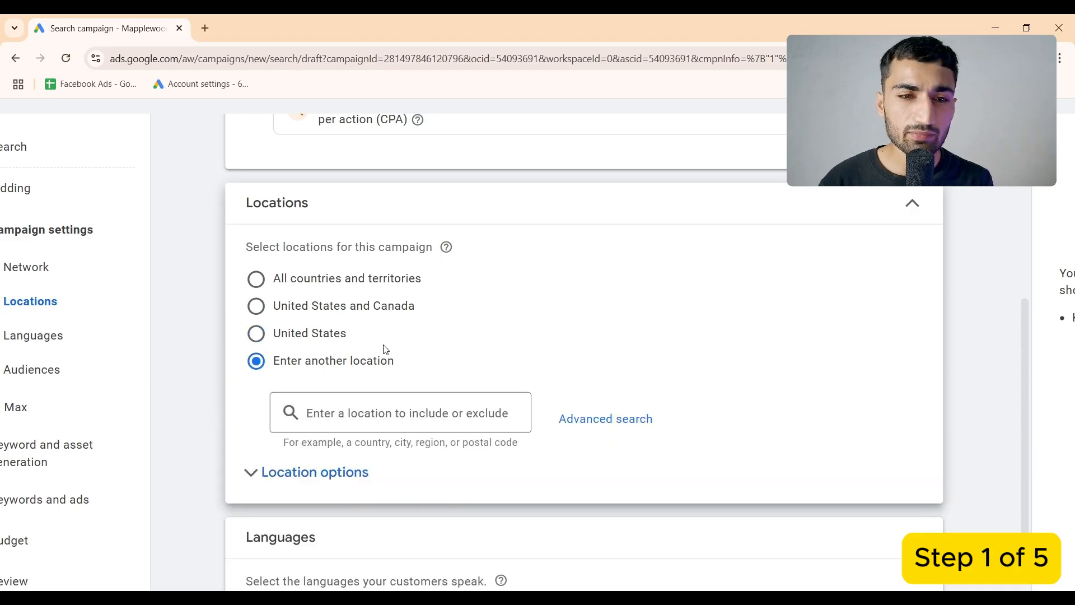
pyautogui.click(592, 423)
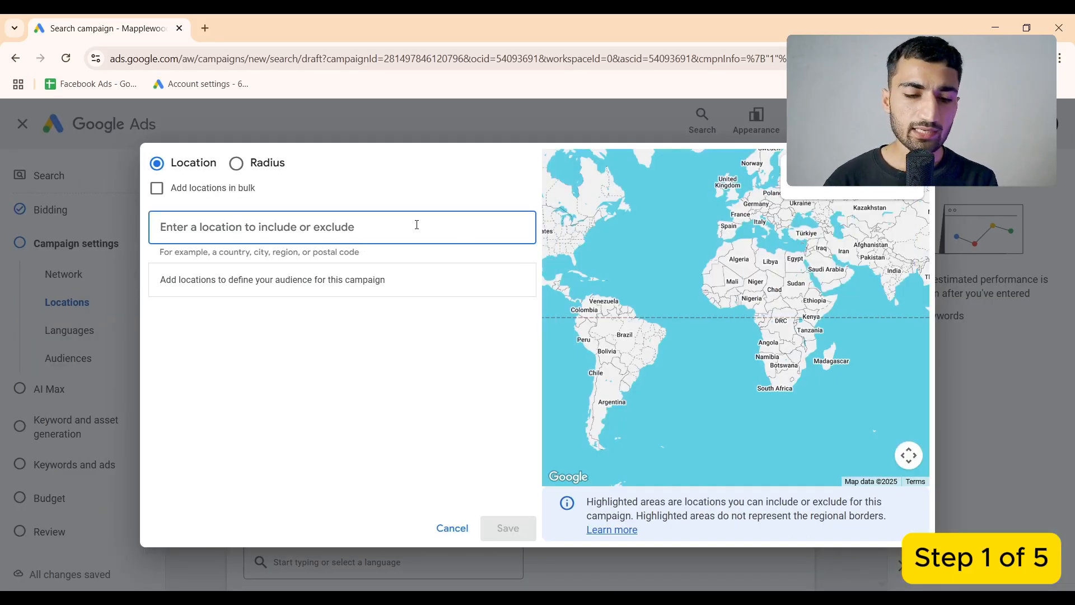
pyautogui.write('united')
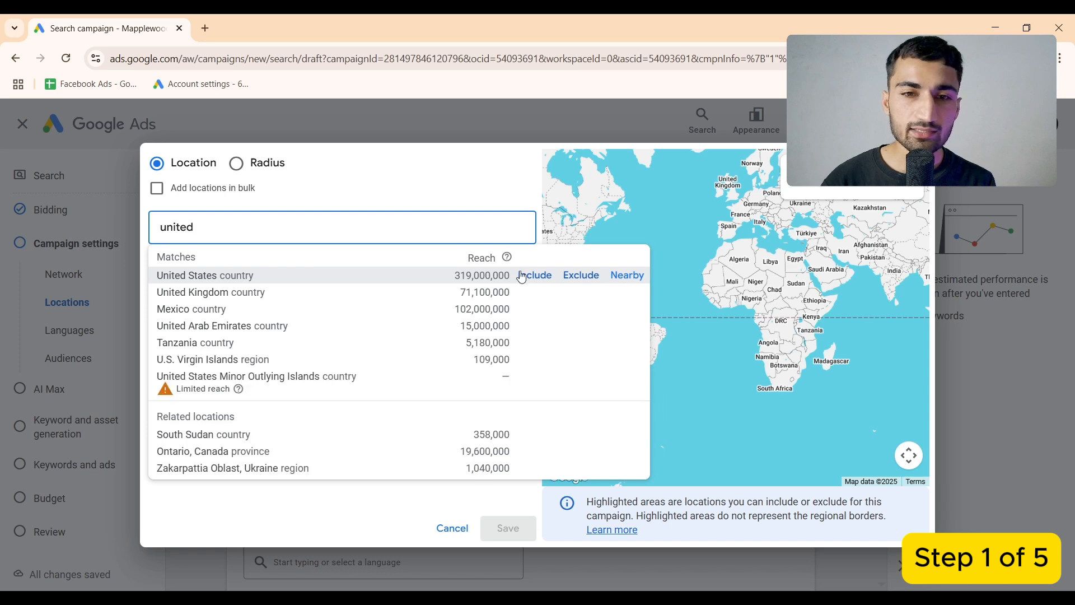
pyautogui.click(533, 274)
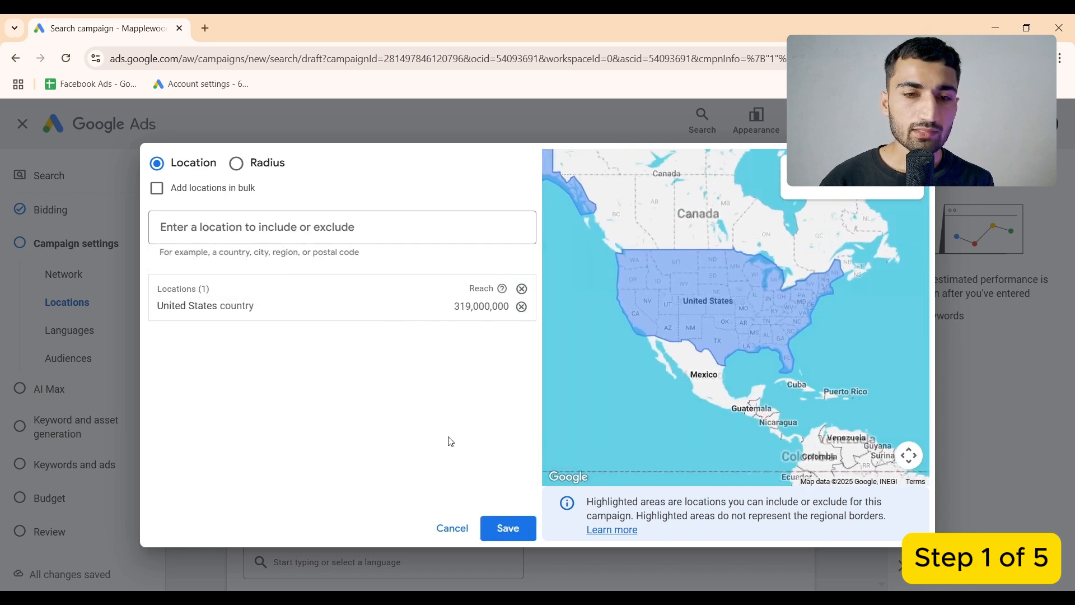
pyautogui.click(508, 528)
# Limit location targeting to Presence: People in or regularly in your included locations
pyautogui.scroll(-2, 509, 449)
pyautogui.scroll(1, 403, 370)
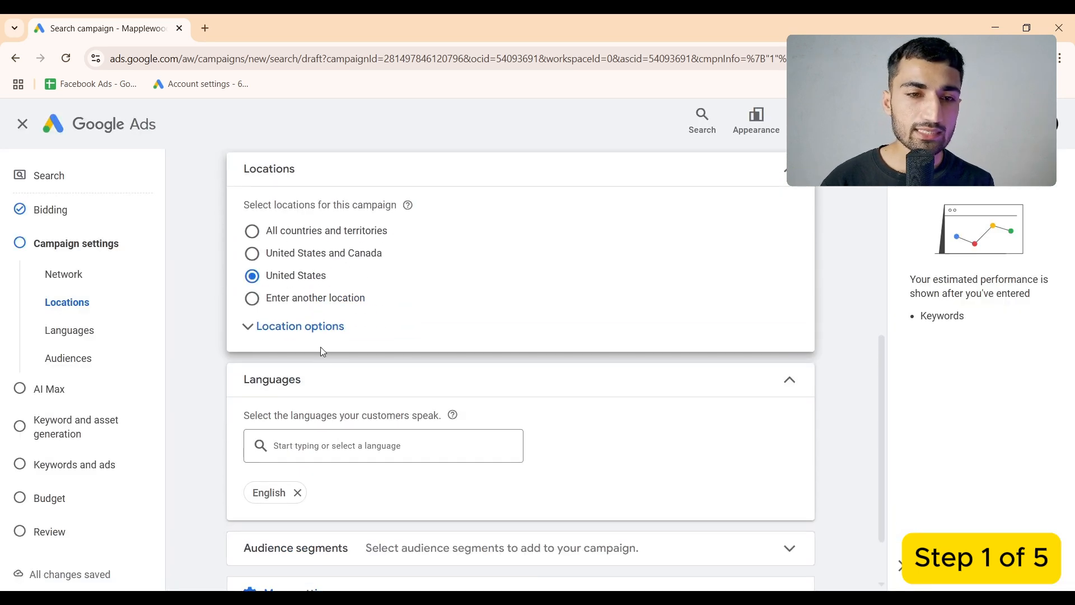
pyautogui.click(309, 329)
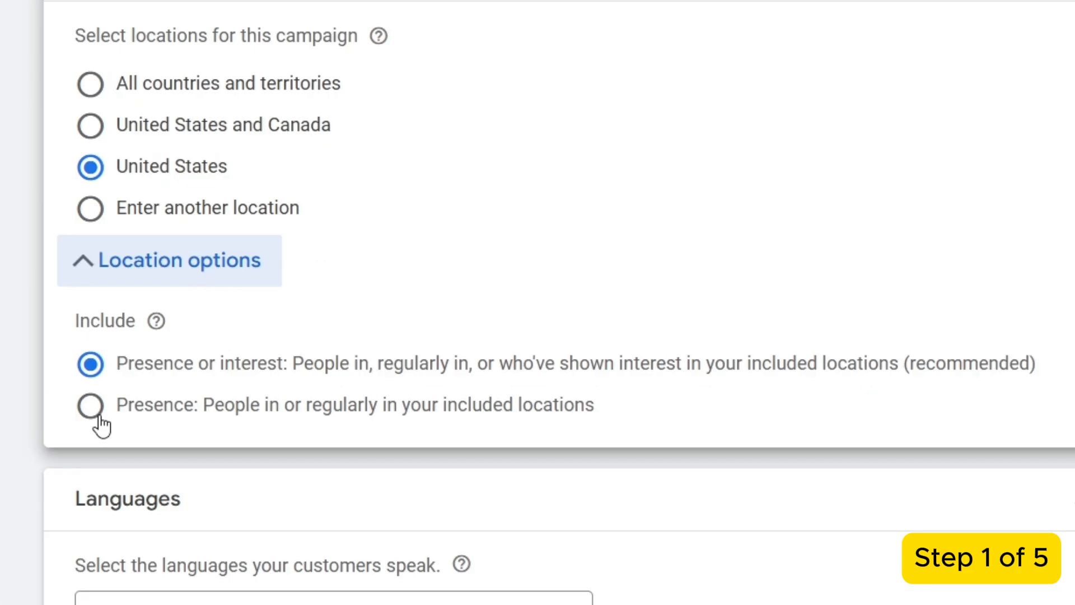
pyautogui.click(100, 419)
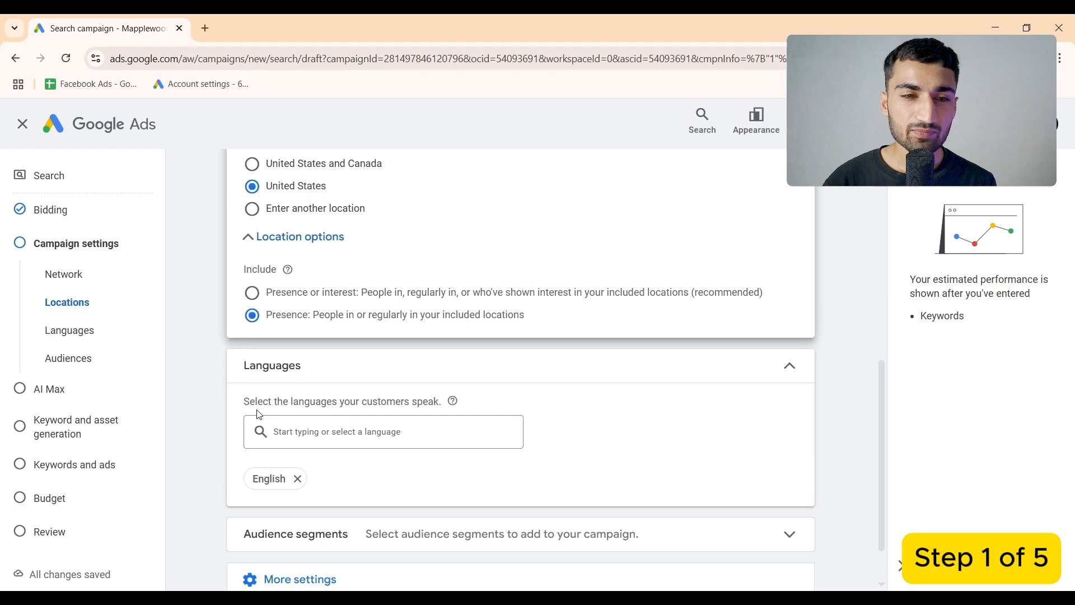
# Expand the audience segments and add all 20 suggested segments to the campaign
pyautogui.scroll(-2, 291, 409)
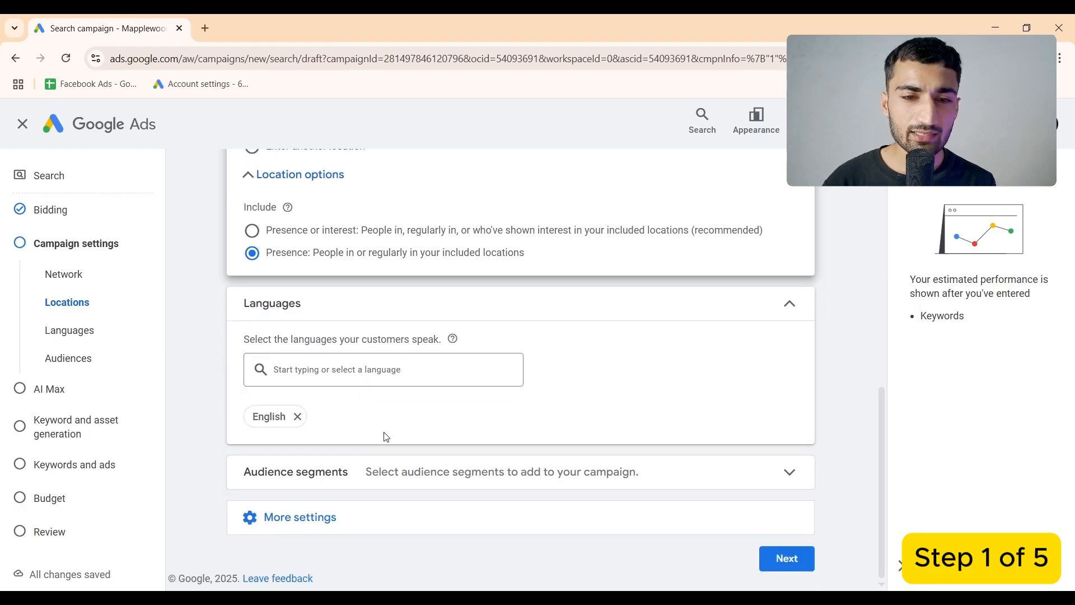
pyautogui.click(409, 472)
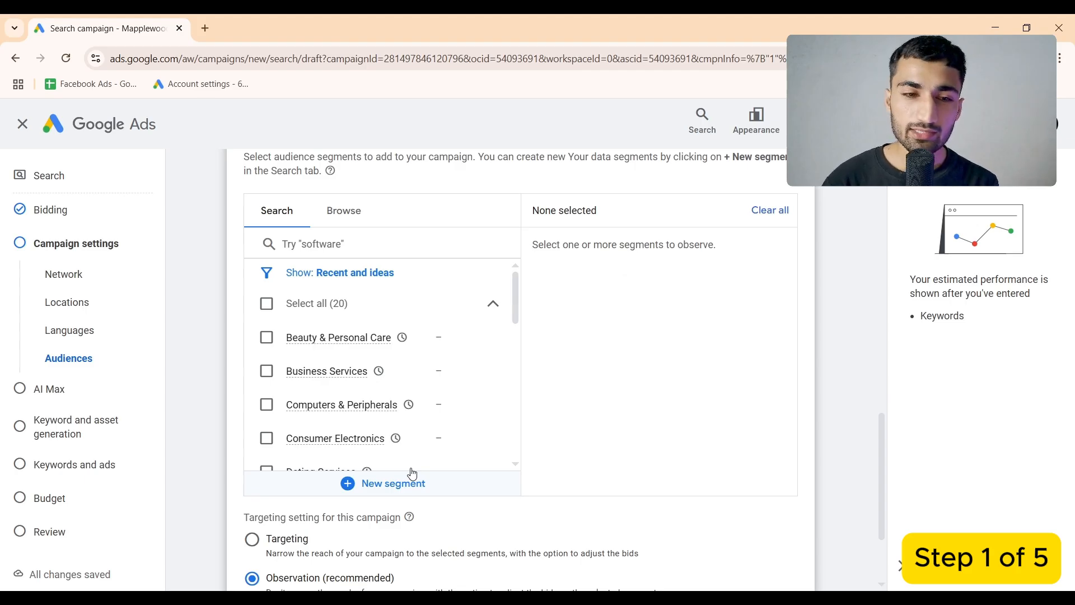
pyautogui.scroll(-2, 411, 473)
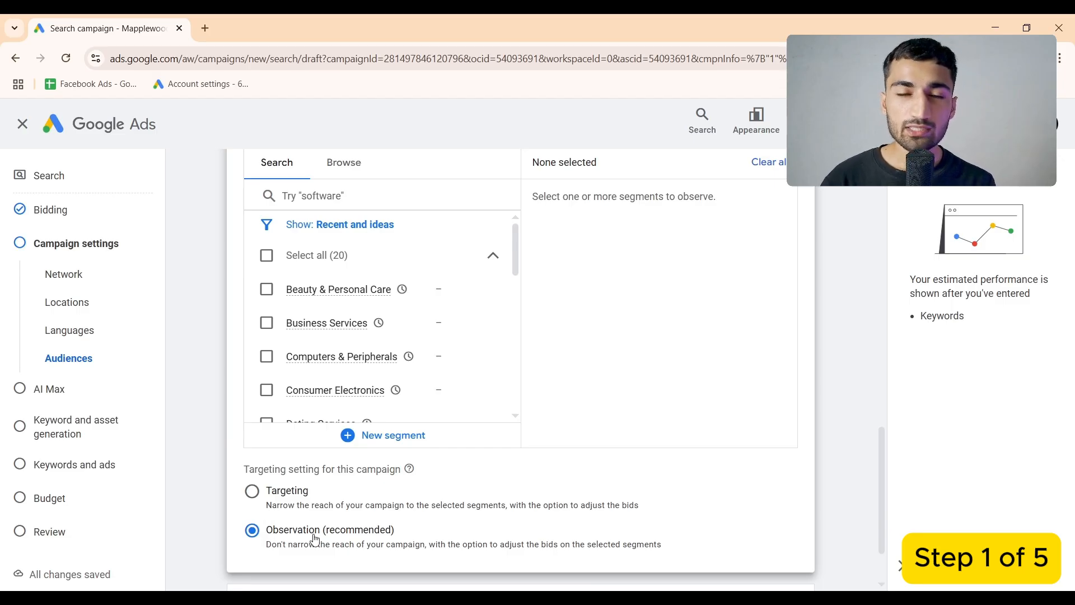
pyautogui.click(267, 259)
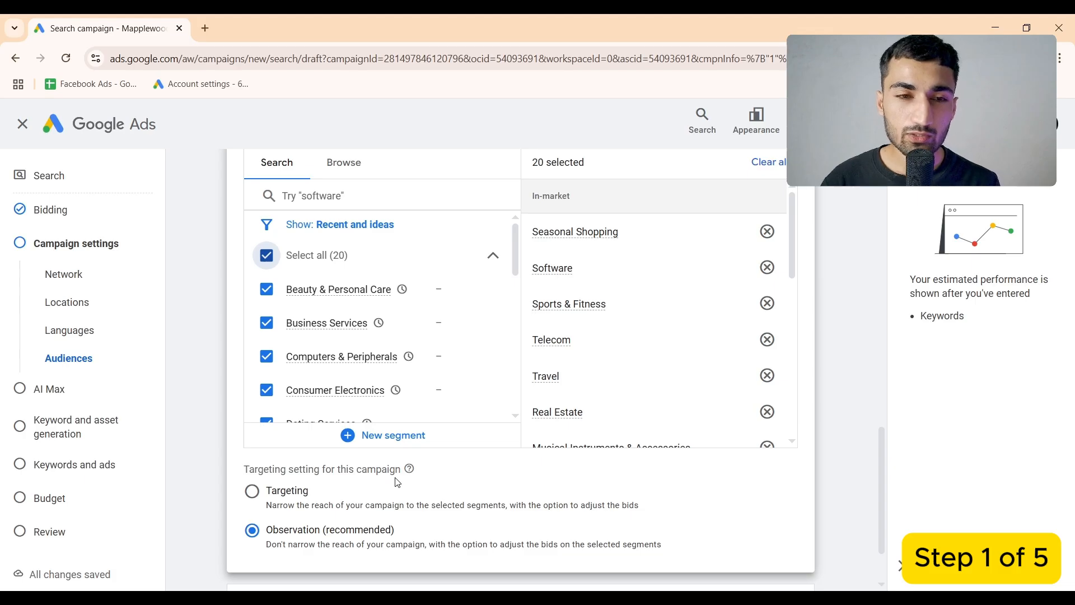
# Restrict the ad schedule to Mondays - Fridays, keep the remaining campaign settings and continue to AI Max
pyautogui.scroll(-5, 397, 483)
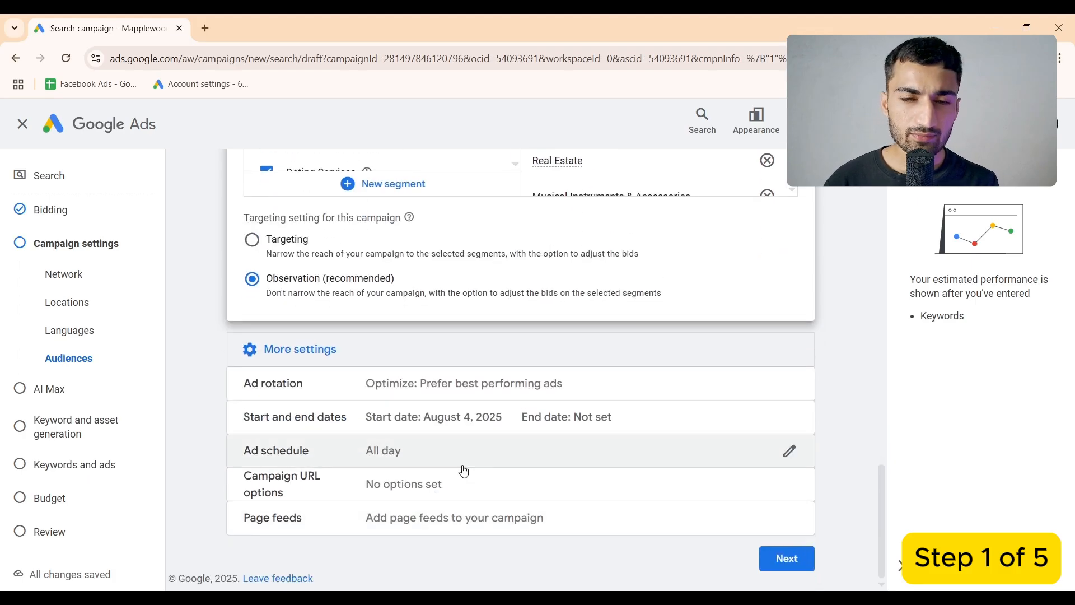
pyautogui.click(447, 459)
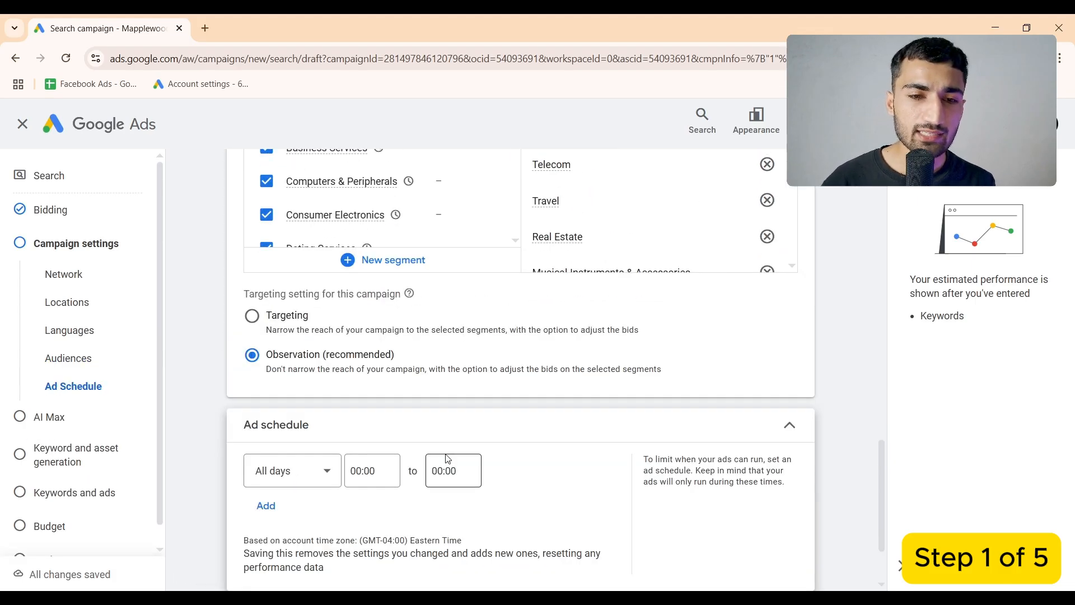
pyautogui.scroll(-2, 447, 458)
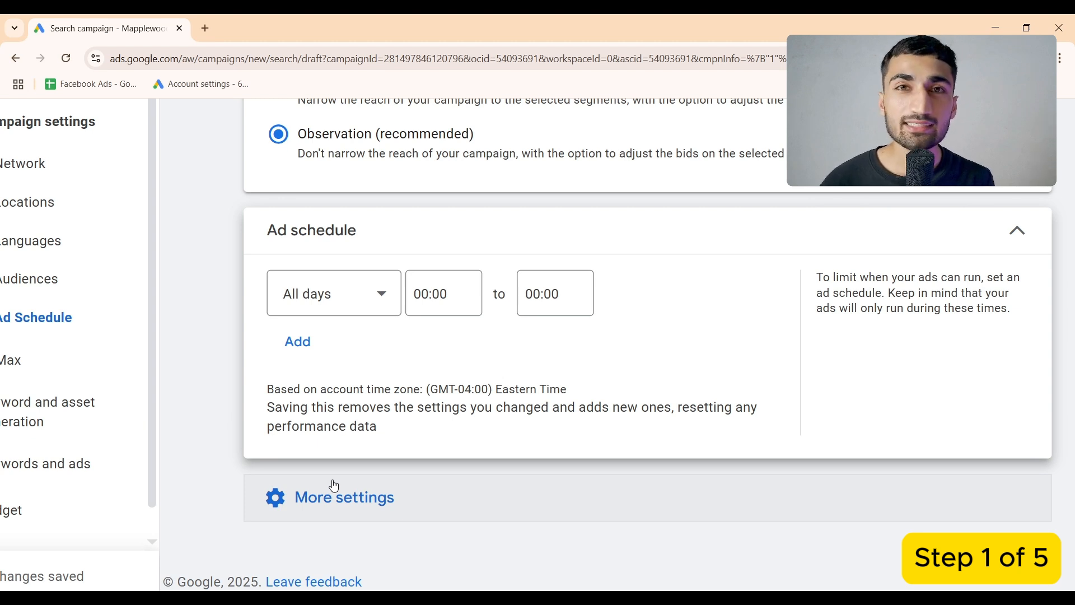
pyautogui.scroll(1, 334, 486)
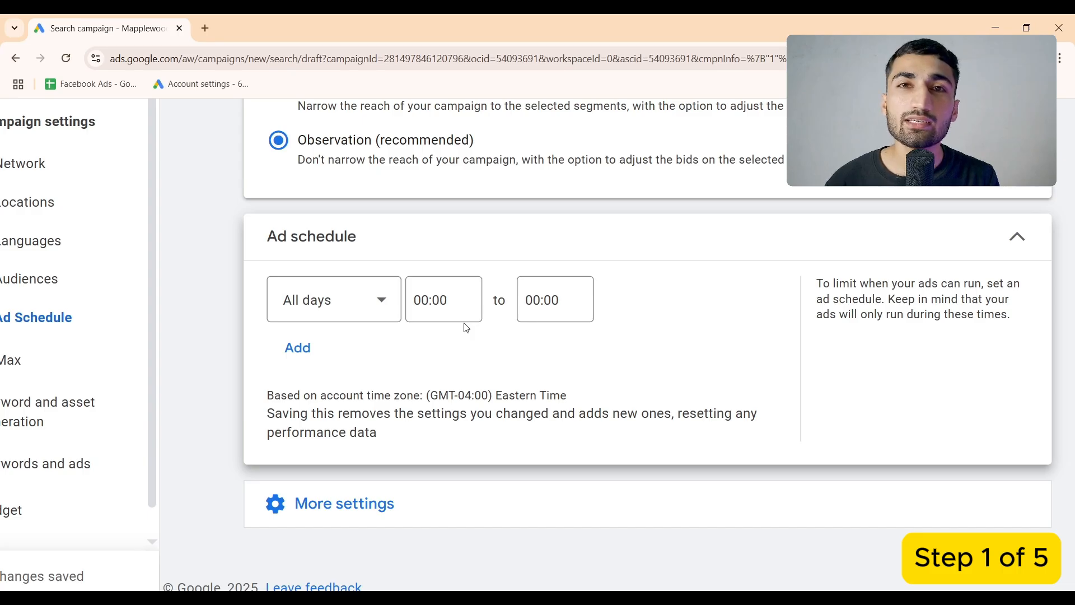
pyautogui.click(334, 300)
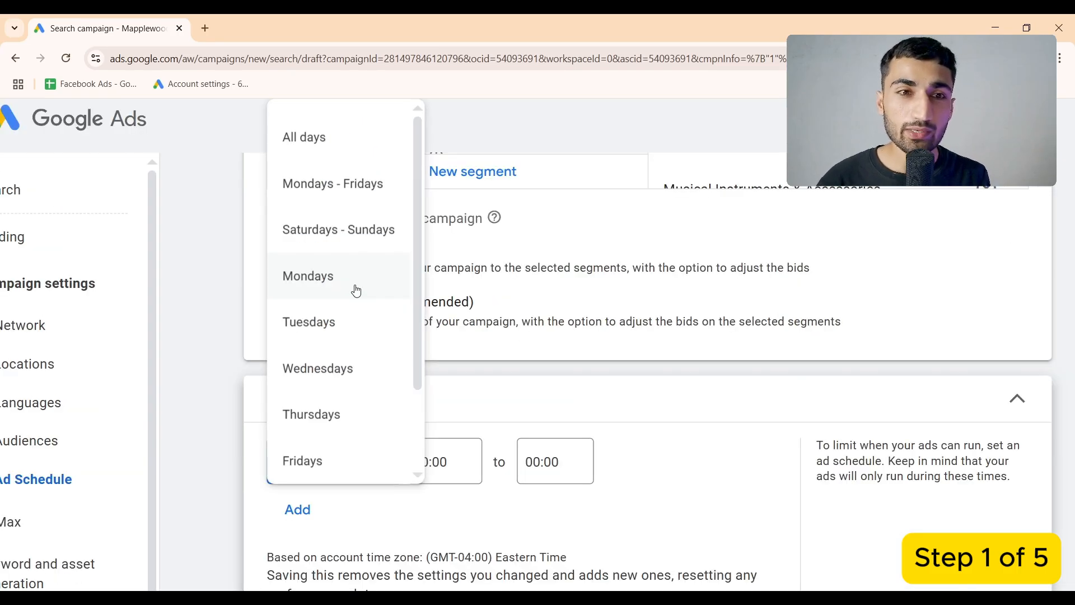
pyautogui.click(343, 185)
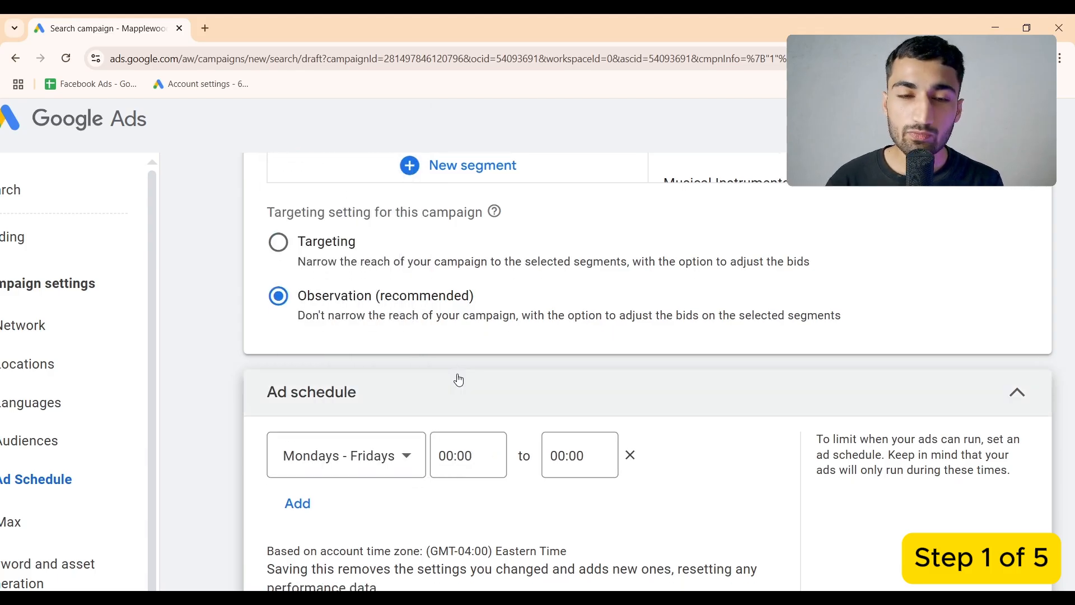
pyautogui.click(432, 526)
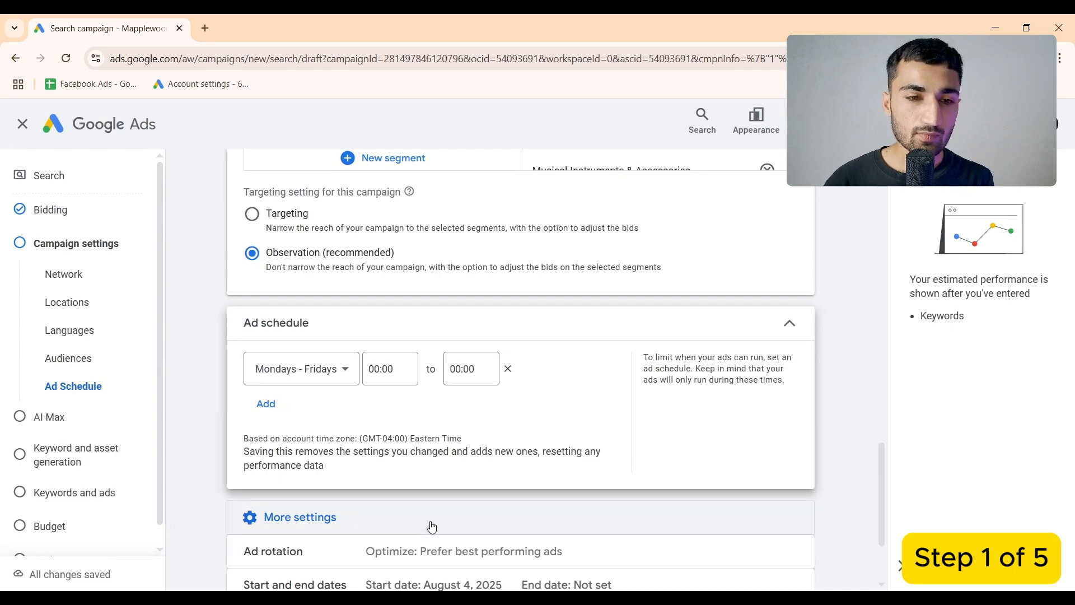
pyautogui.scroll(-2, 432, 526)
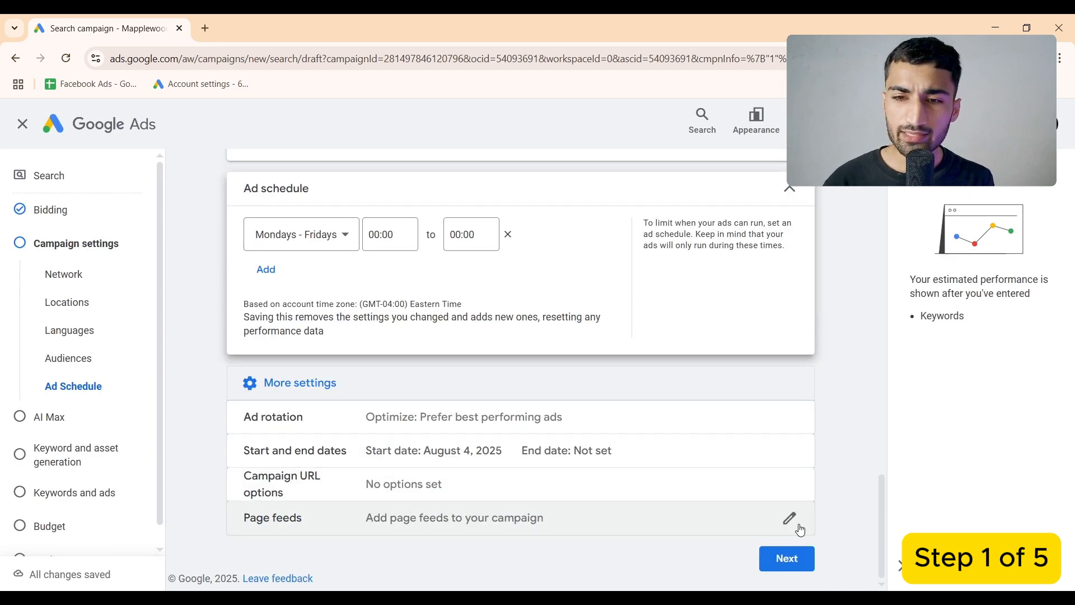
pyautogui.click(787, 559)
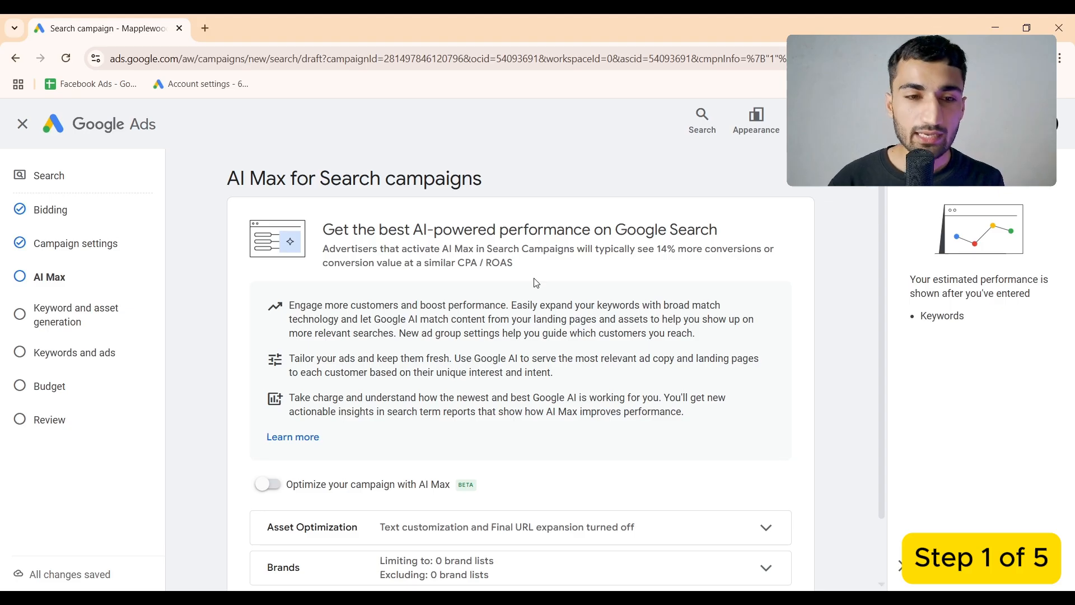
# Expand and review the Asset Optimization and Brands settings for AI Max
pyautogui.scroll(-1, 536, 283)
pyautogui.click(529, 455)
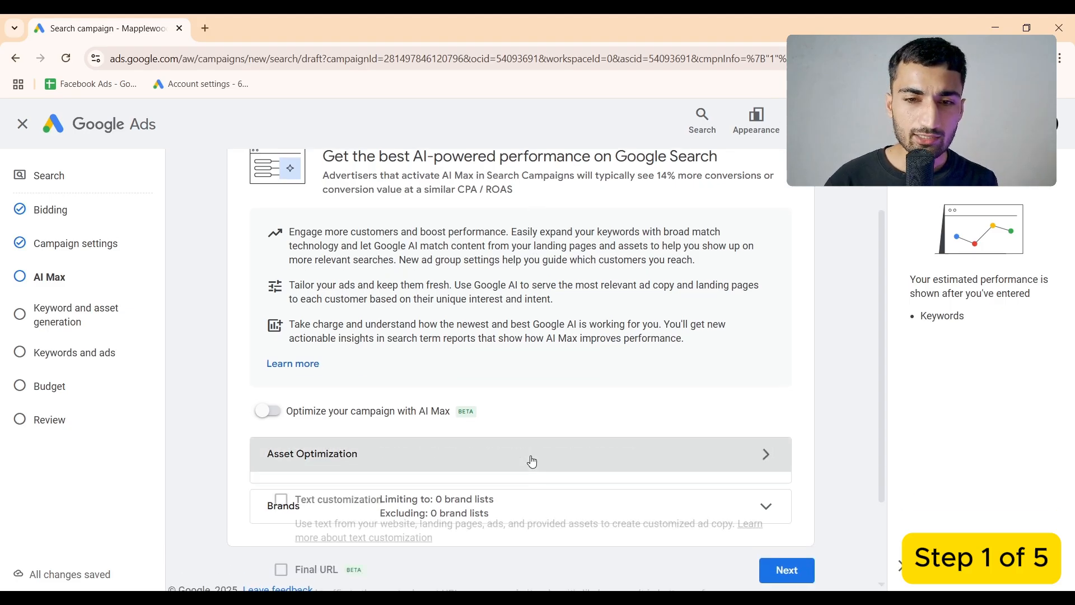
pyautogui.scroll(-2, 530, 456)
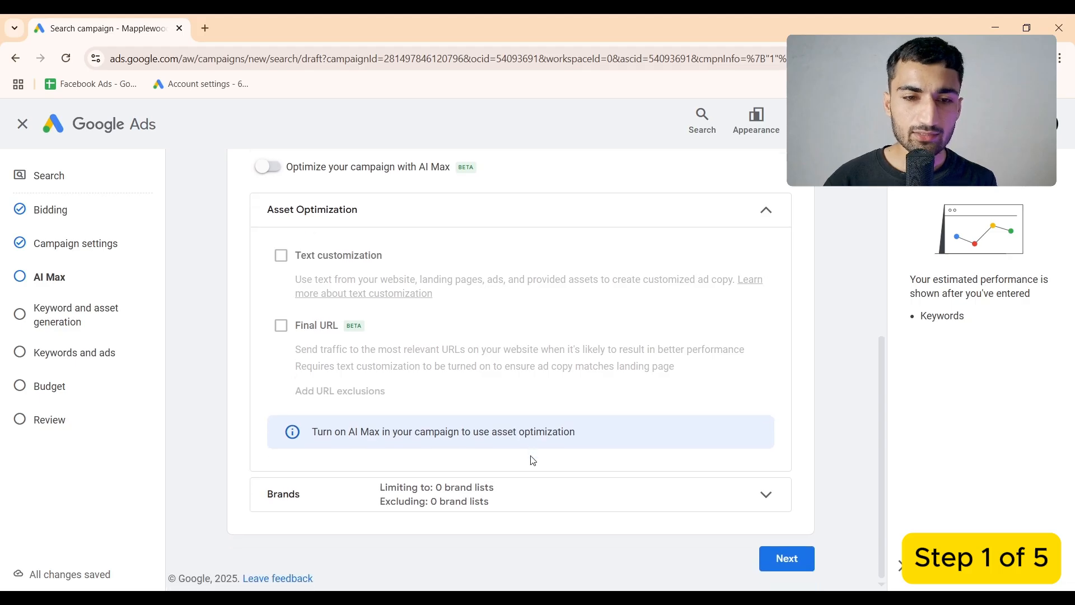
pyautogui.click(518, 491)
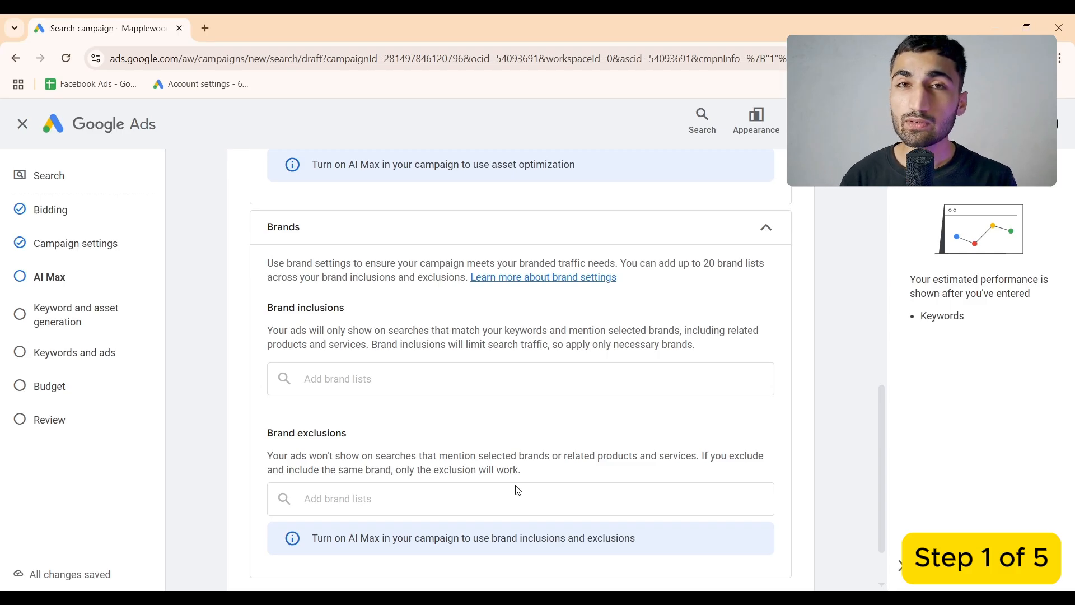
pyautogui.scroll(-2, 518, 490)
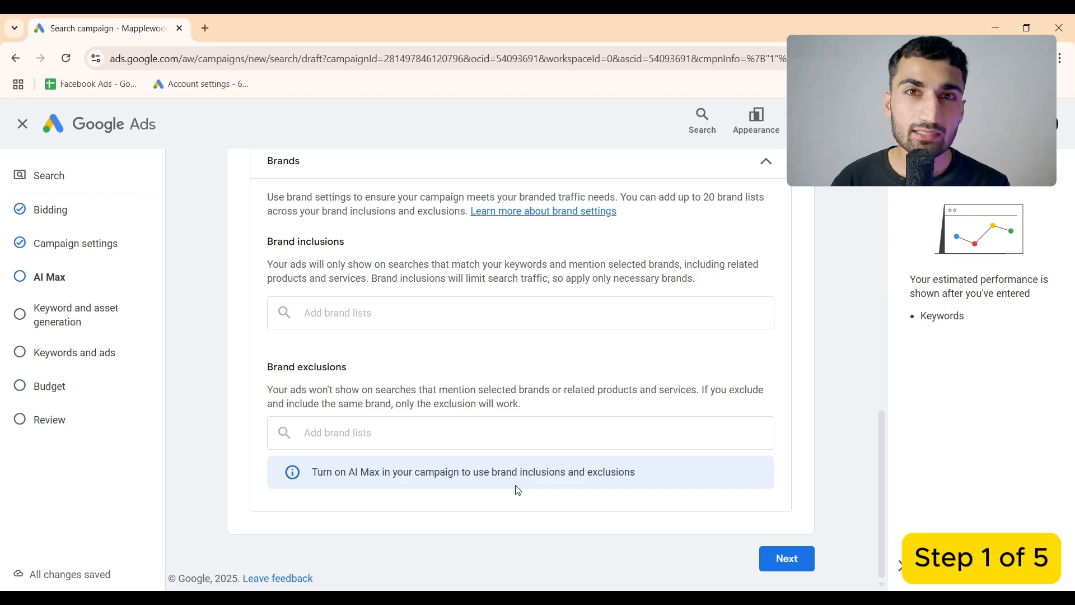
pyautogui.scroll(3, 518, 490)
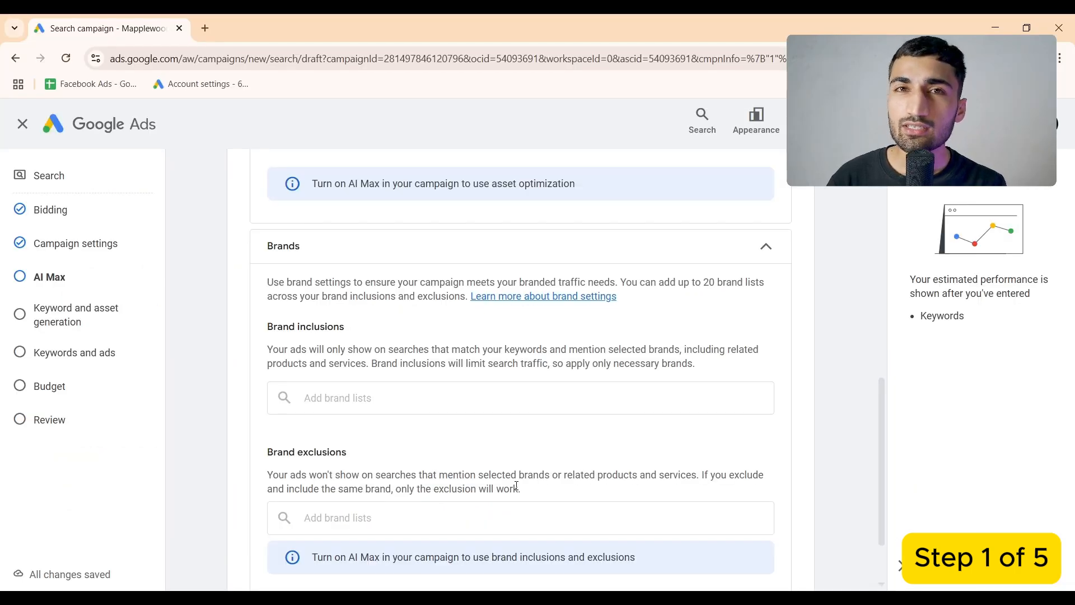
pyautogui.scroll(-2, 516, 486)
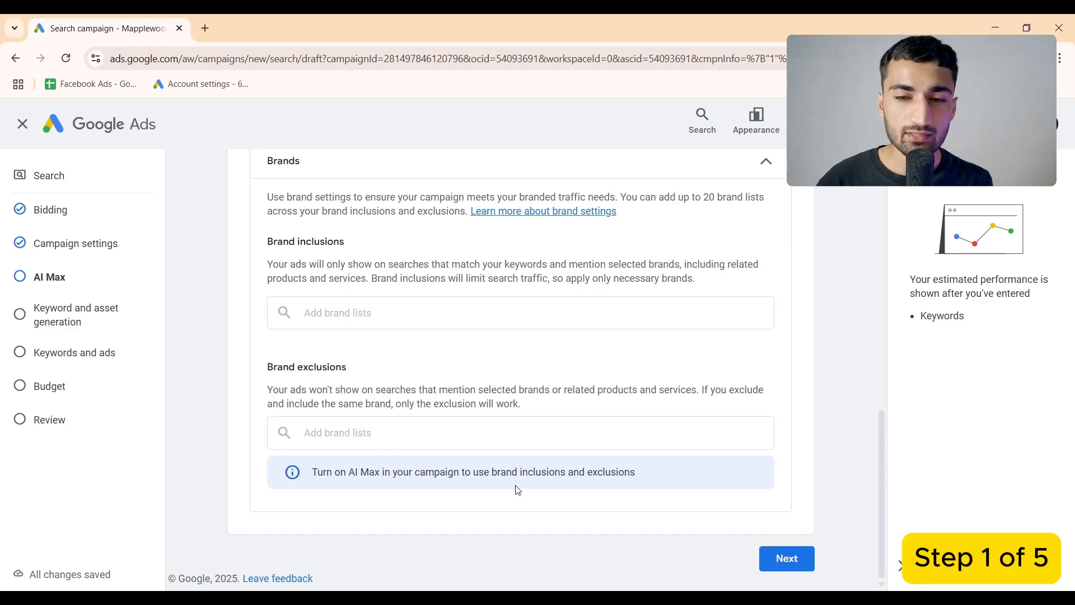
# Continue without enabling AI Max and skip keyword and asset generation to reach the keyword entry section
pyautogui.click(782, 557)
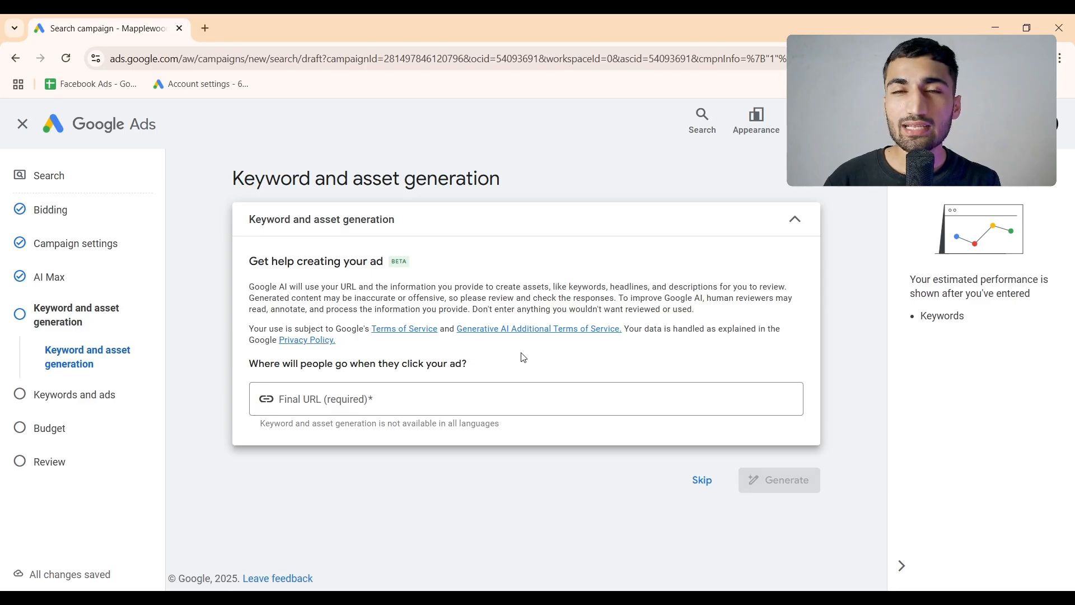
pyautogui.click(704, 480)
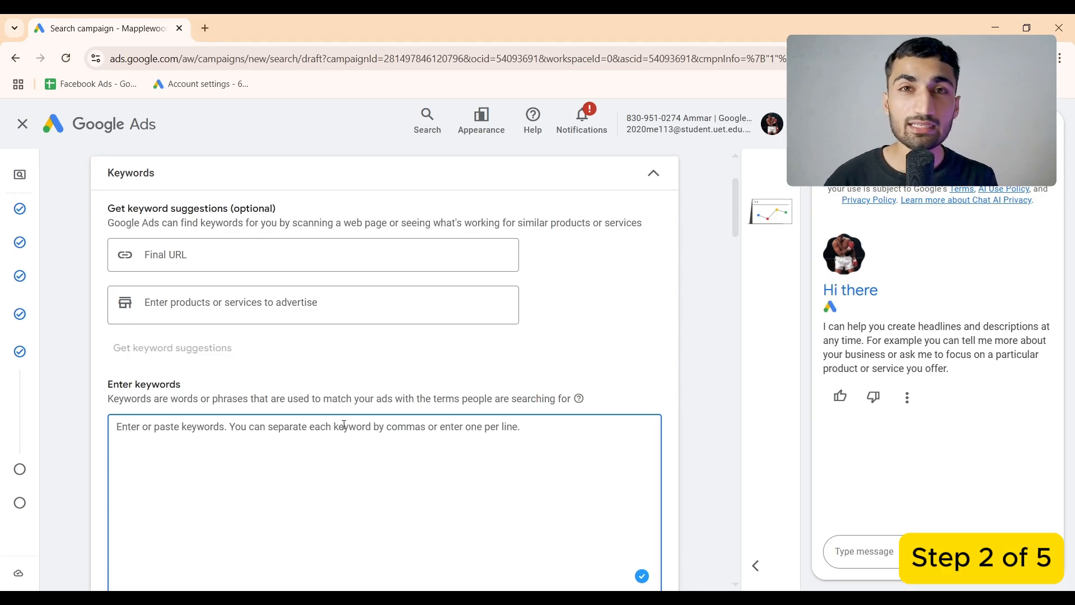
pyautogui.scroll(-1, 344, 424)
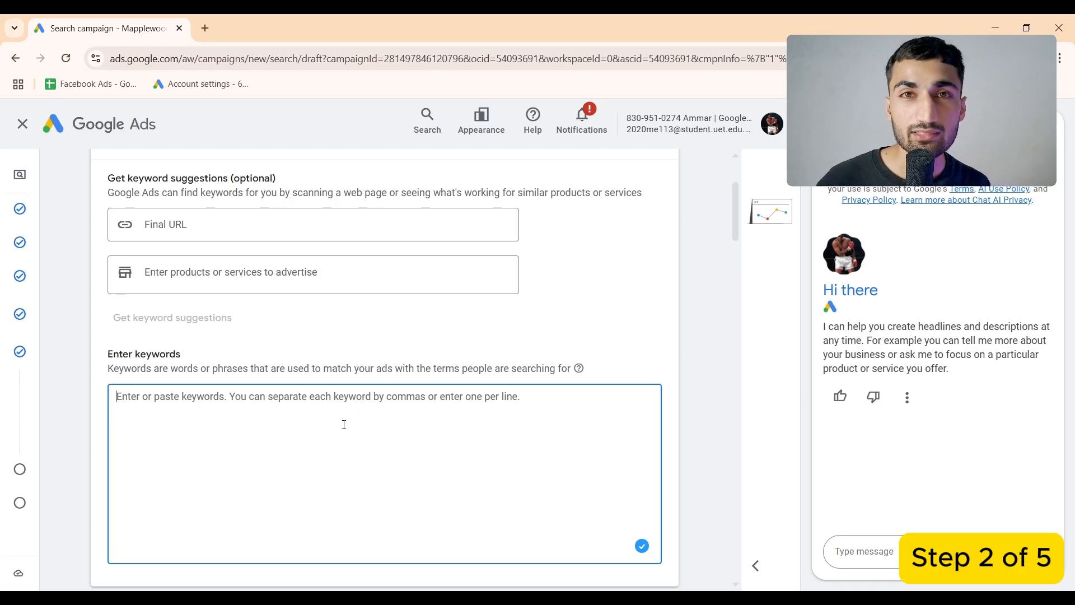
pyautogui.scroll(-2, 343, 425)
# Open Google Ads in a new browser tab and go to Keyword Planner
pyautogui.click(205, 28)
pyautogui.write('ad')
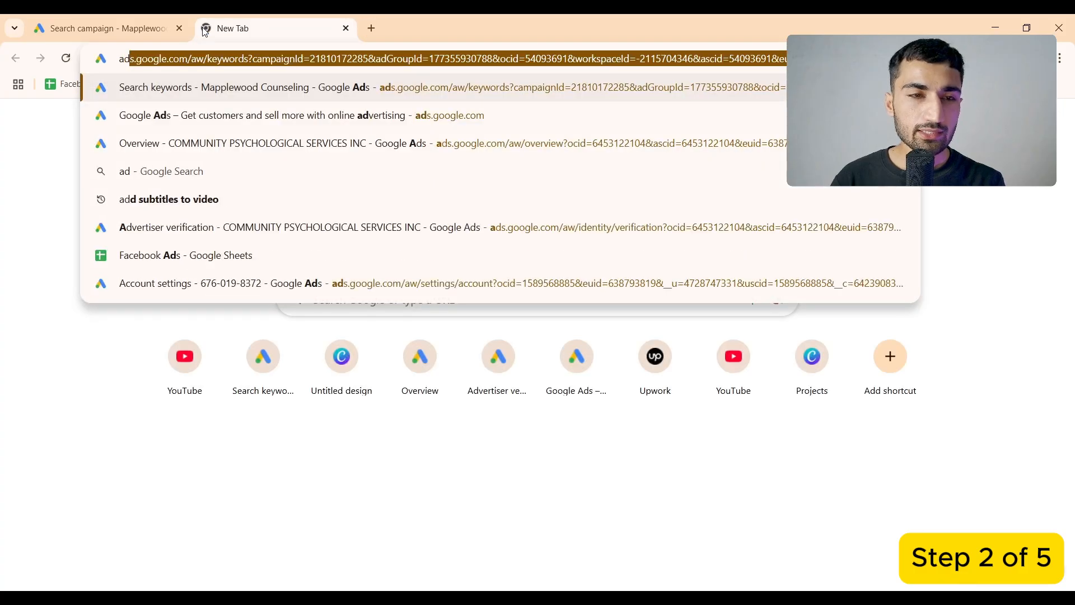
pyautogui.press('Return')
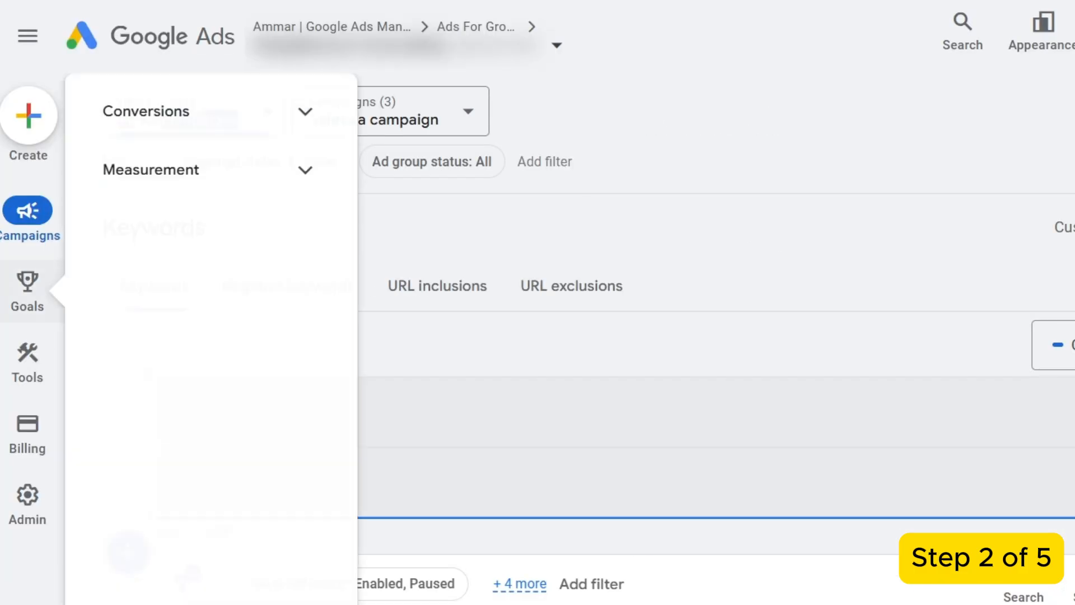
pyautogui.moveTo(28, 339)
pyautogui.click(98, 174)
pyautogui.click(139, 218)
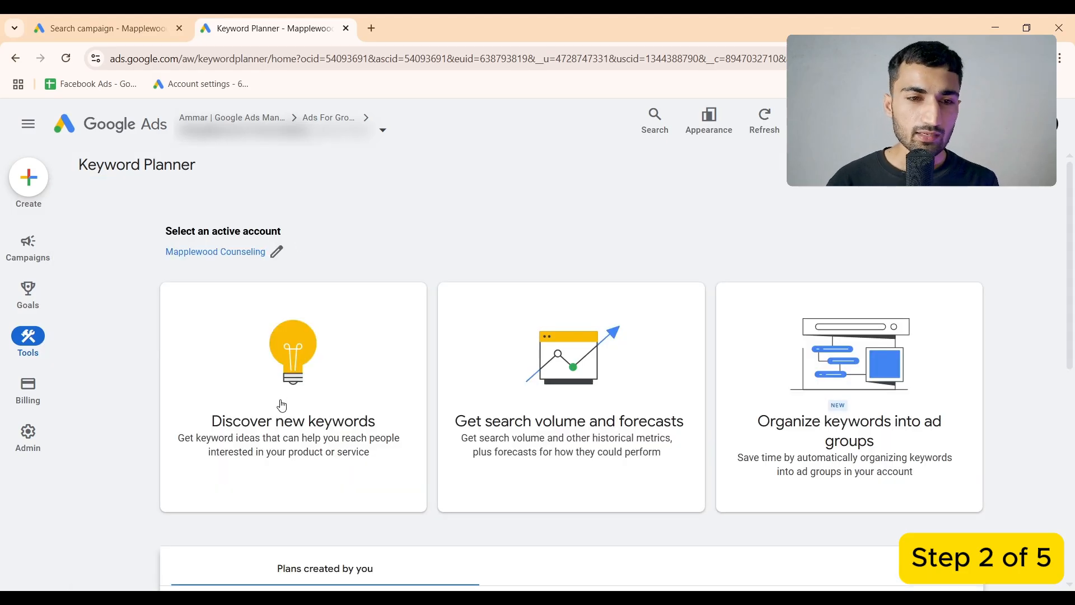
# Discover new keywords for "residential cleaning" and get the keyword results
pyautogui.click(280, 402)
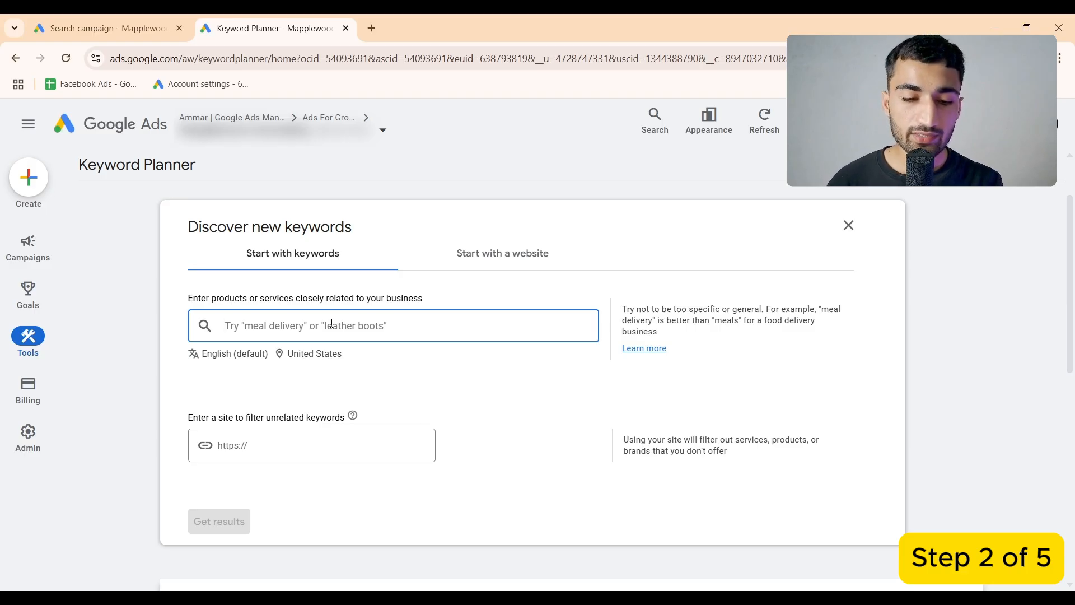
pyautogui.write('residential cleaning')
pyautogui.scroll(-2, 260, 344)
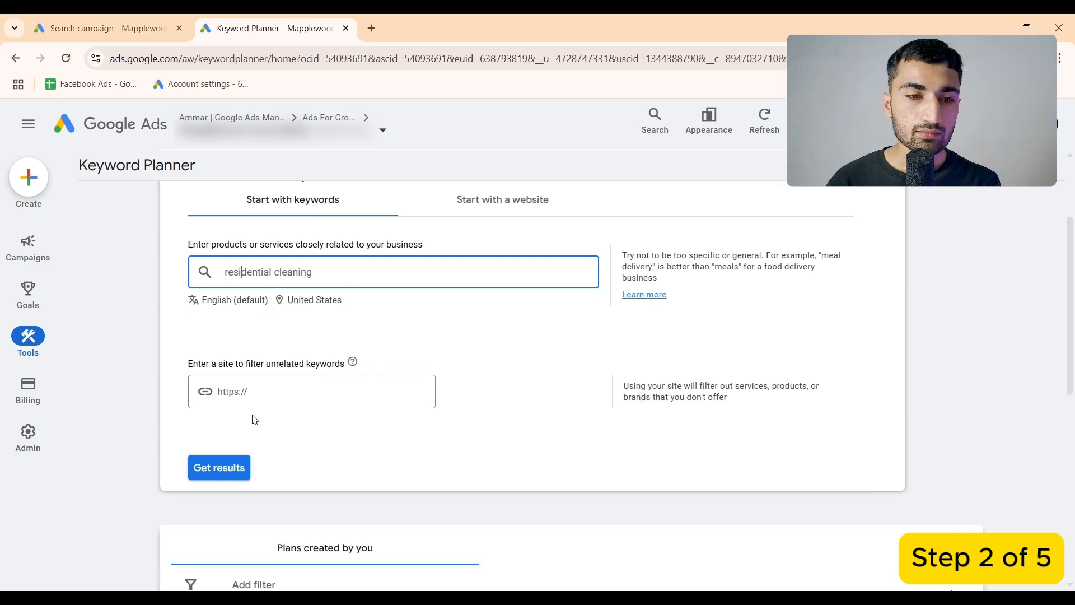
pyautogui.click(232, 436)
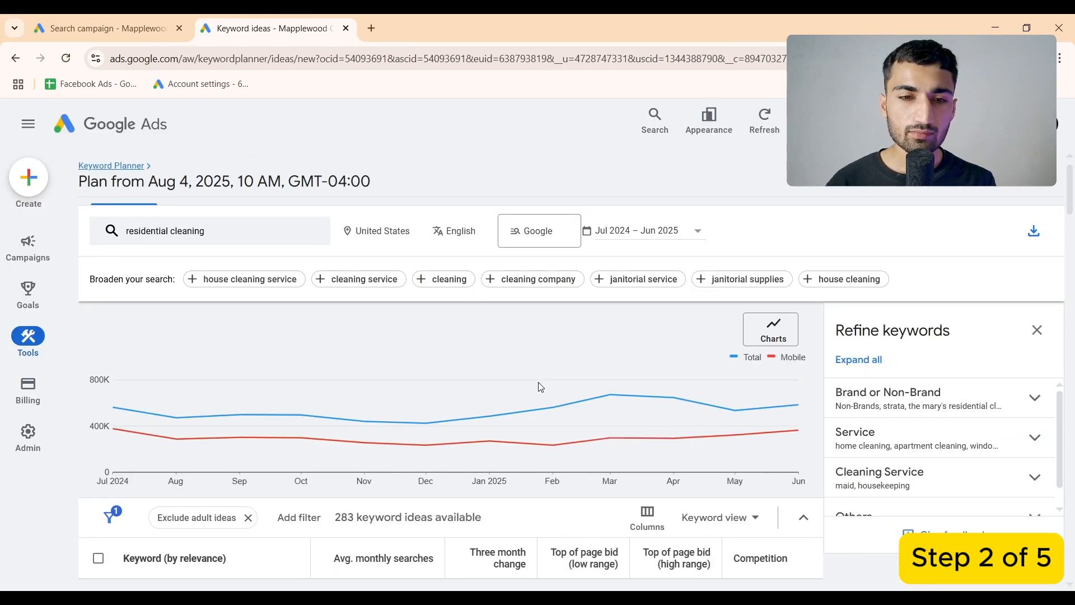
# Close the keyword refinement options and sort the keyword ideas by average monthly searches, highest first
pyautogui.scroll(-4, 538, 385)
pyautogui.scroll(3, 732, 334)
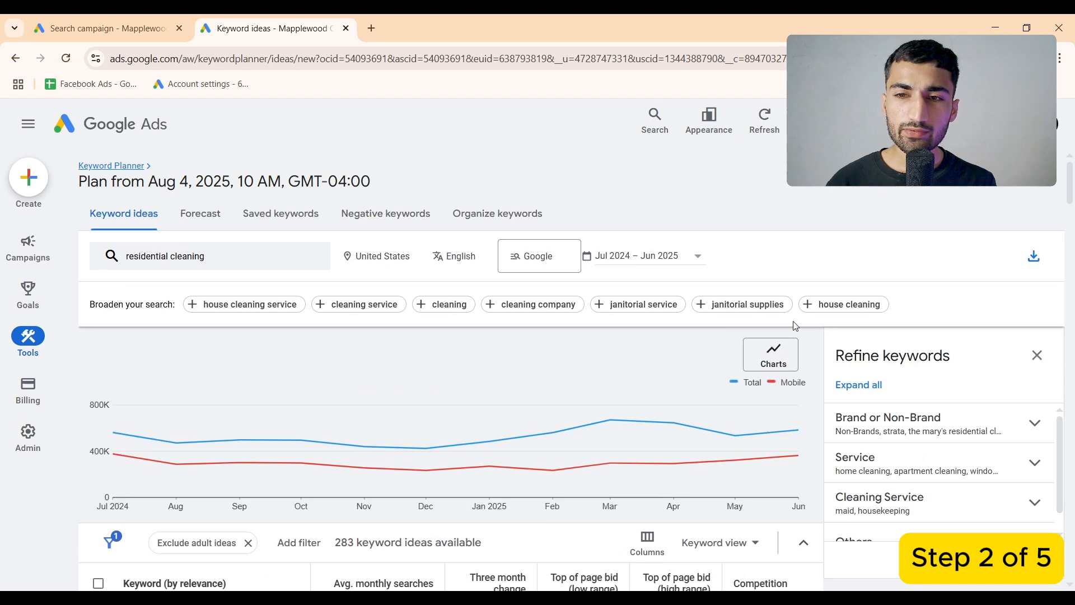
pyautogui.click(1036, 355)
pyautogui.scroll(-1, 377, 457)
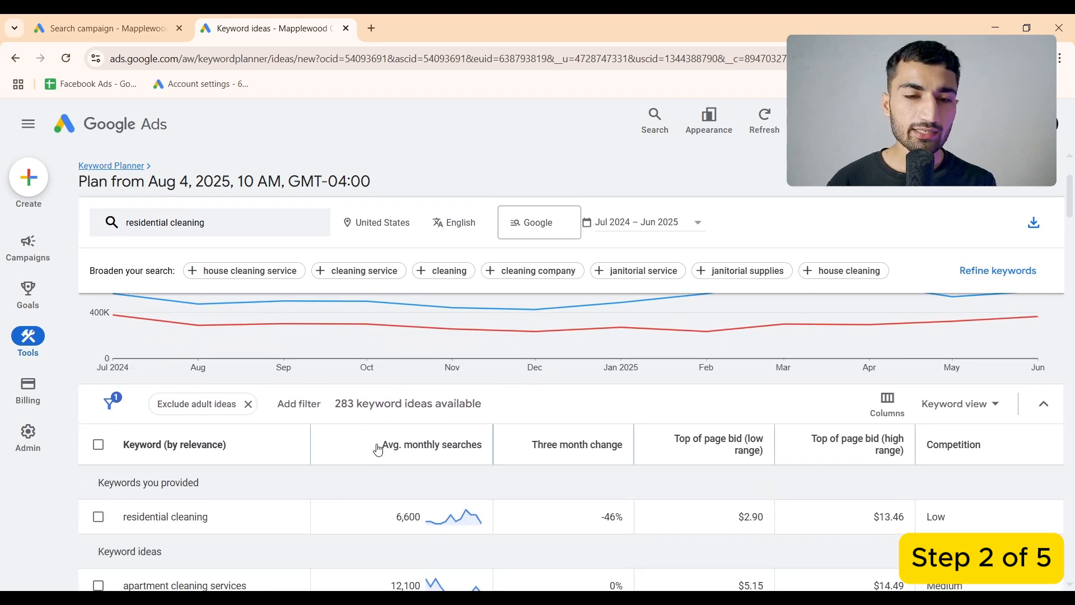
pyautogui.click(378, 450)
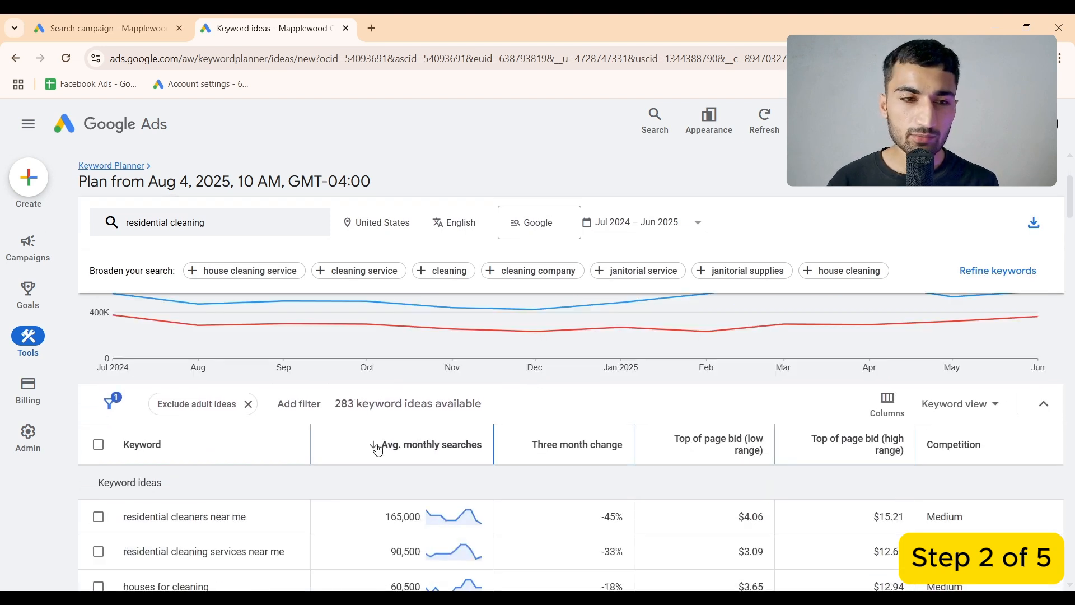
pyautogui.scroll(-2, 378, 449)
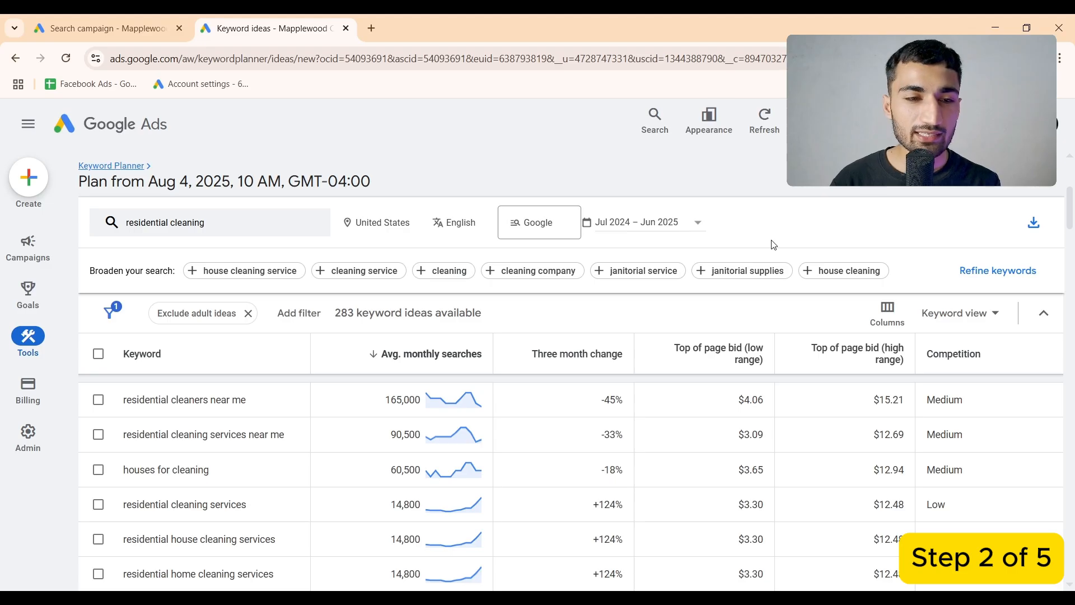
pyautogui.scroll(-1, 357, 493)
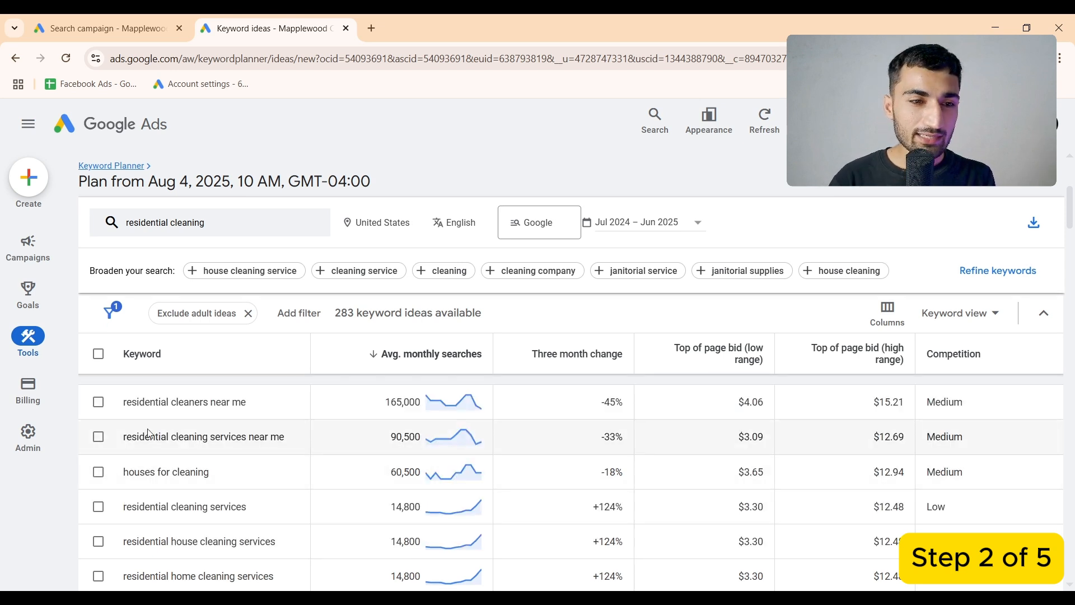
# Select the keyword ideas "residential cleaners near me", "residential cleaning services near me" and "residential cleaning services"
pyautogui.click(99, 413)
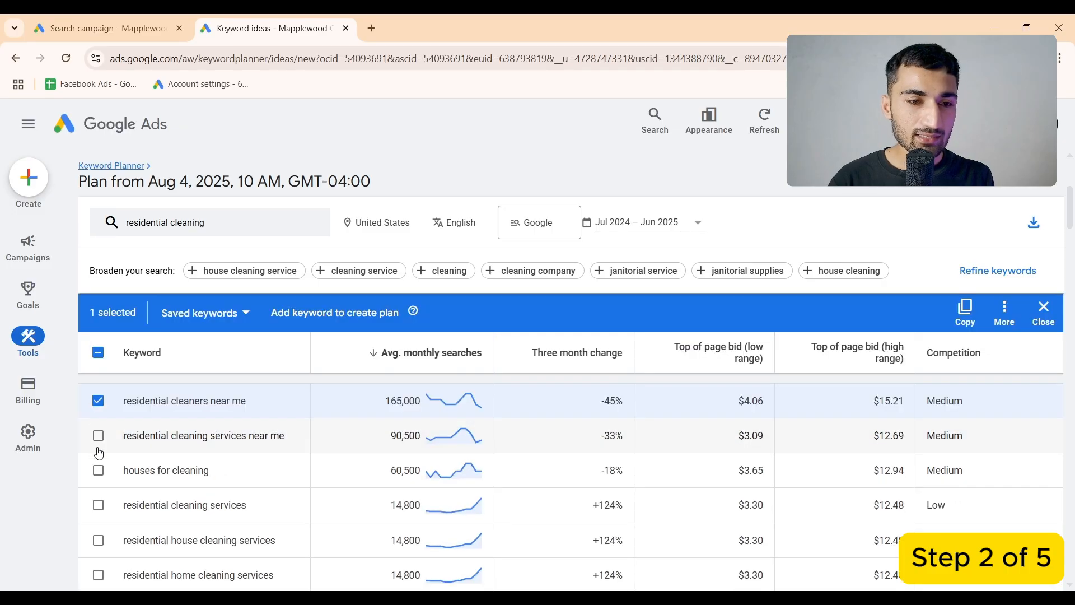
pyautogui.click(99, 435)
pyautogui.scroll(-1, 178, 459)
pyautogui.click(98, 458)
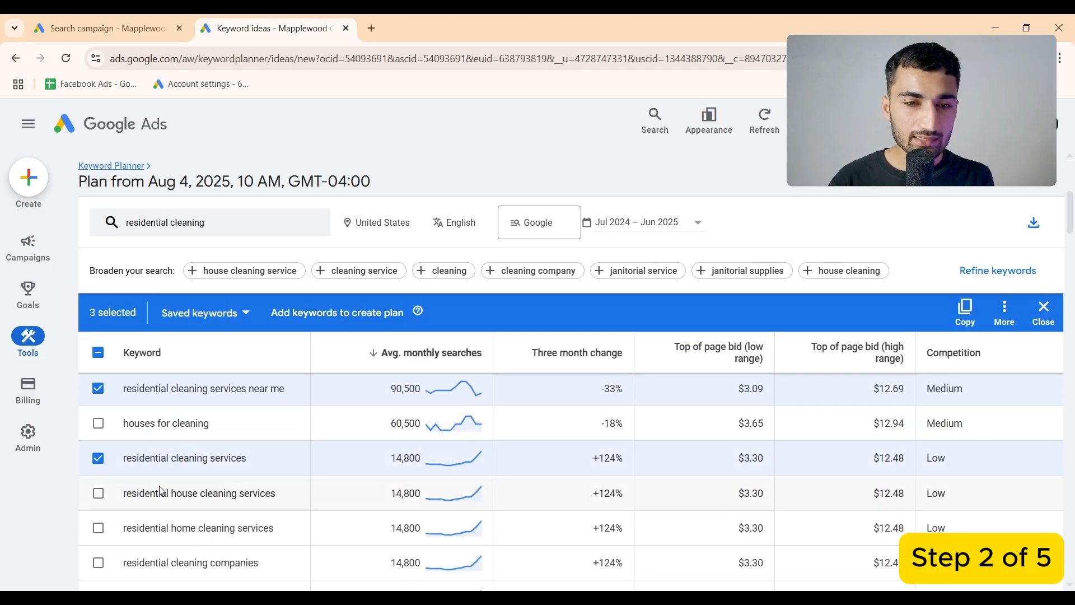
pyautogui.scroll(-1, 158, 492)
pyautogui.scroll(-1, 160, 491)
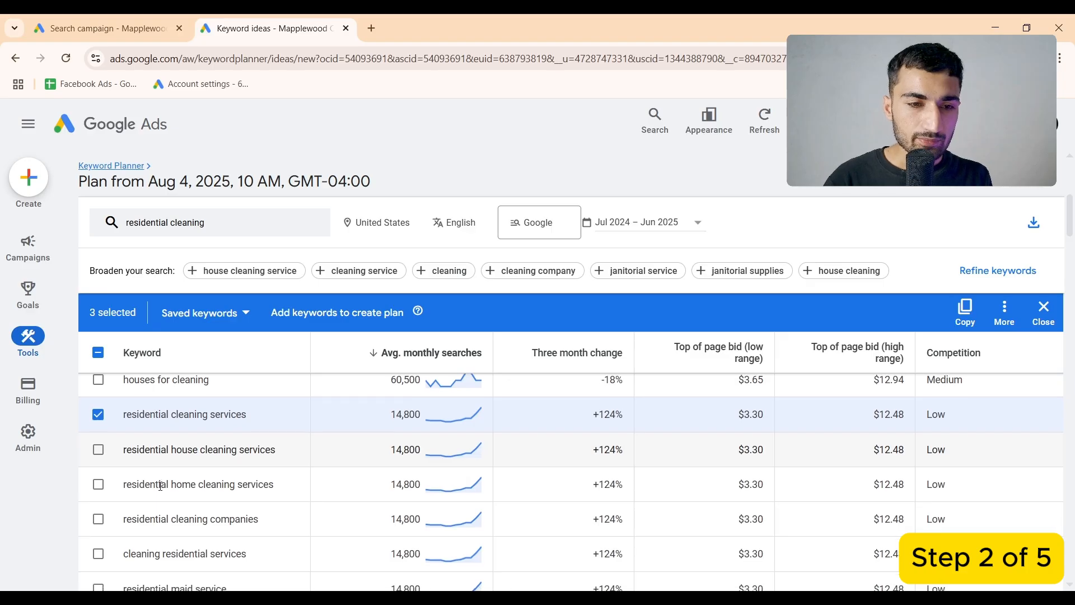
pyautogui.scroll(-1, 160, 486)
pyautogui.scroll(2, 160, 486)
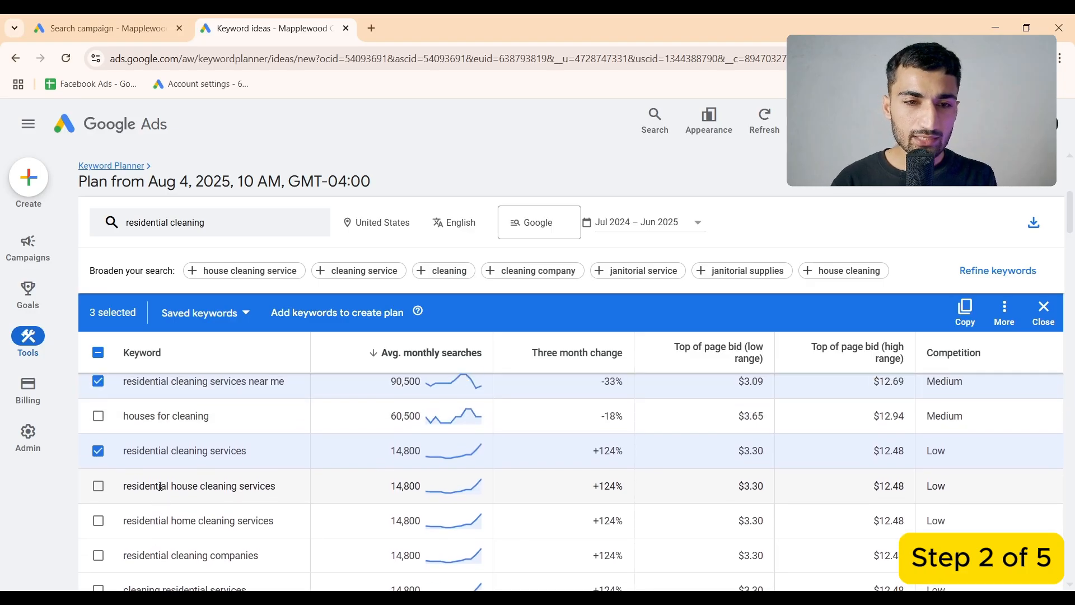
pyautogui.scroll(2, 160, 486)
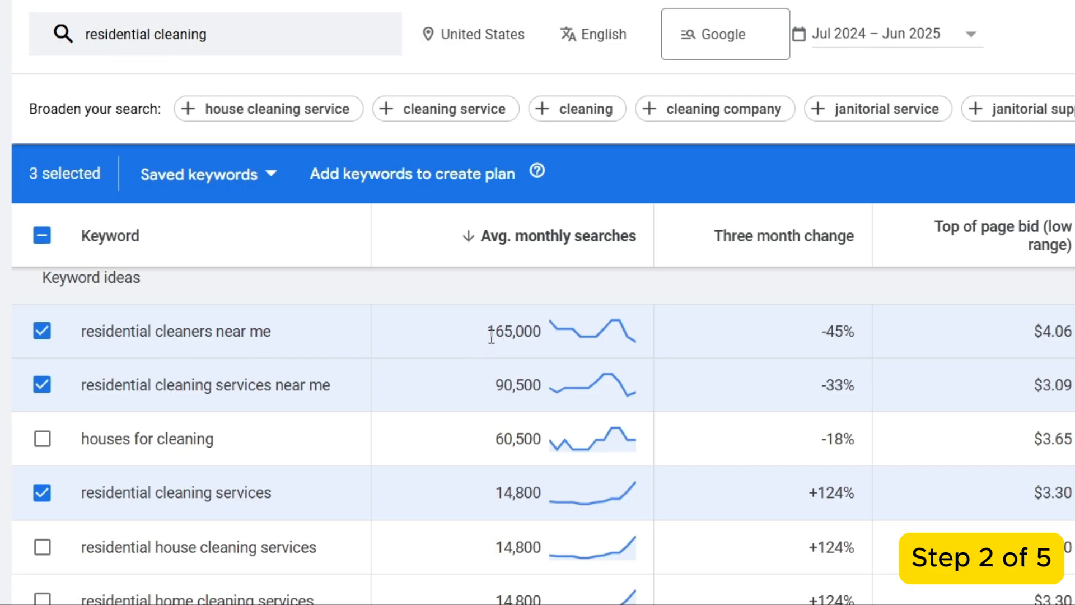
pyautogui.scroll(-1, 529, 381)
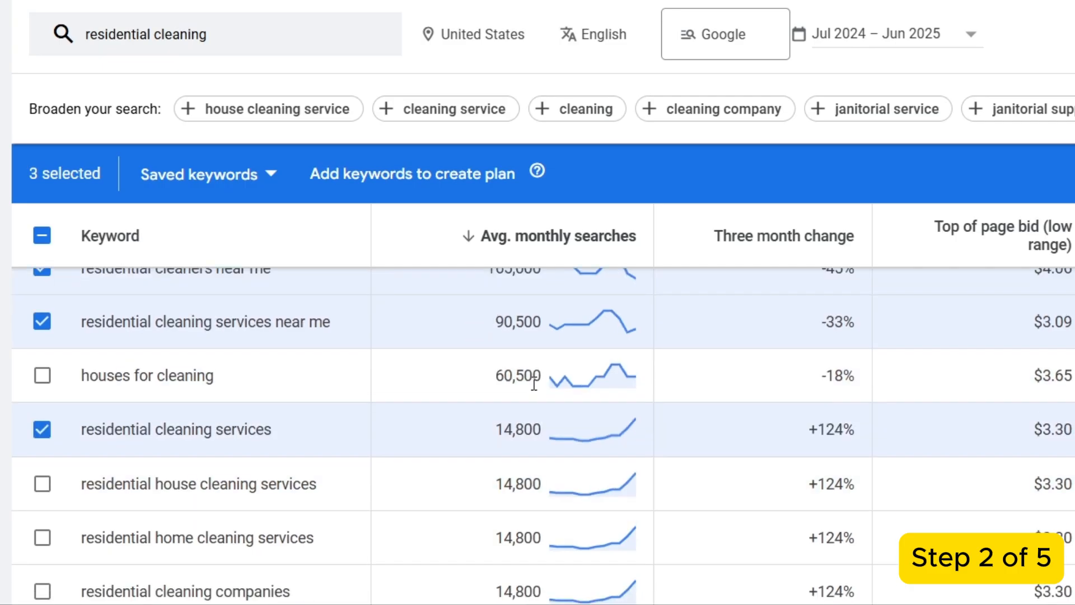
# Look through the residential cleaning keyword ideas and add "apartment cleaning services" to the selection
pyautogui.scroll(-2, 445, 420)
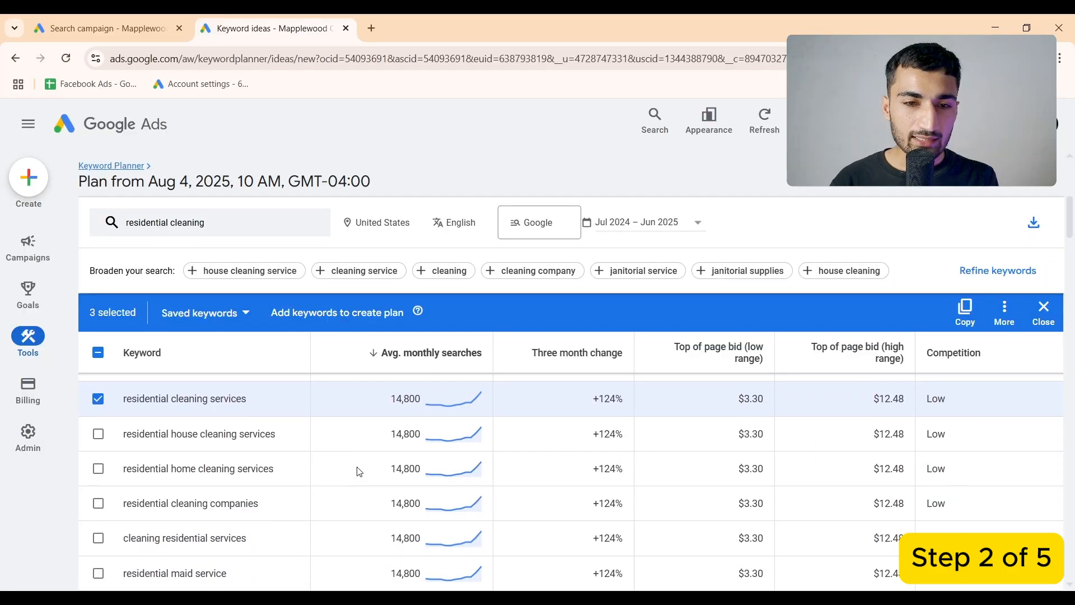
pyautogui.scroll(-1, 357, 468)
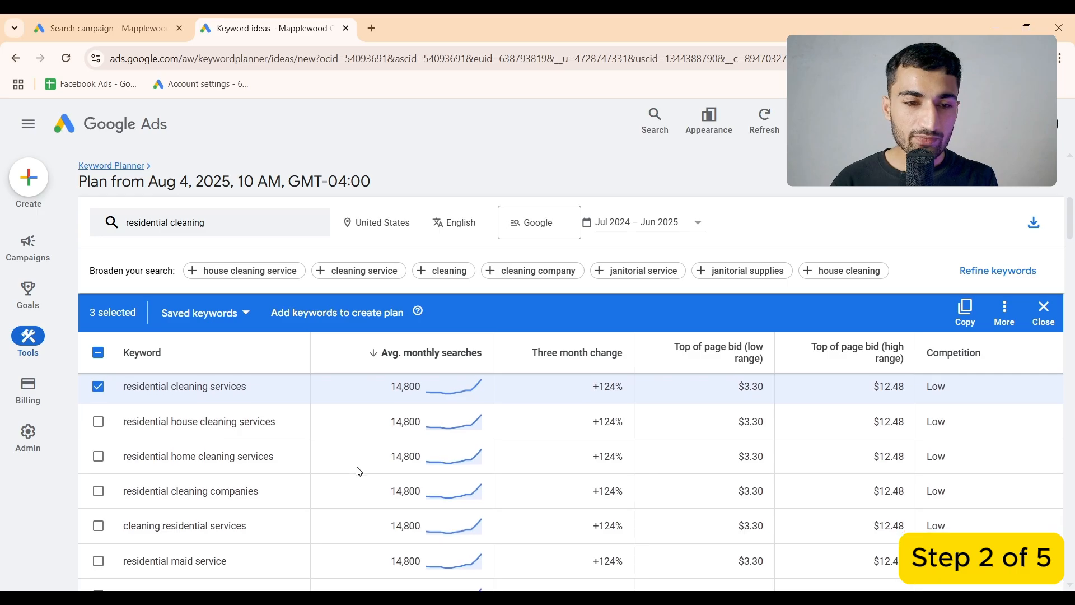
pyautogui.scroll(1, 357, 468)
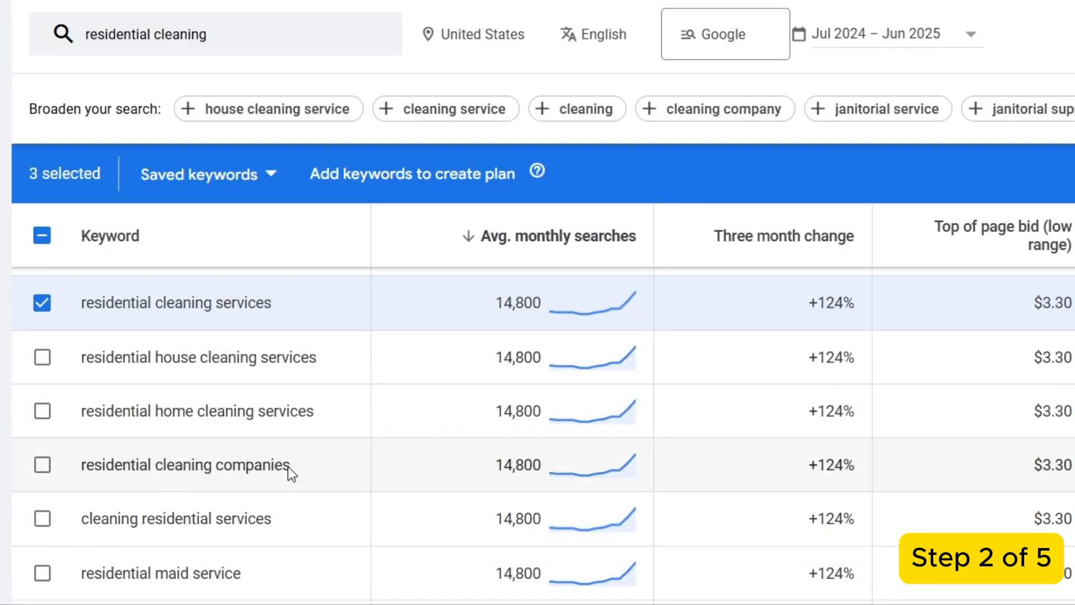
pyautogui.scroll(-3, 287, 466)
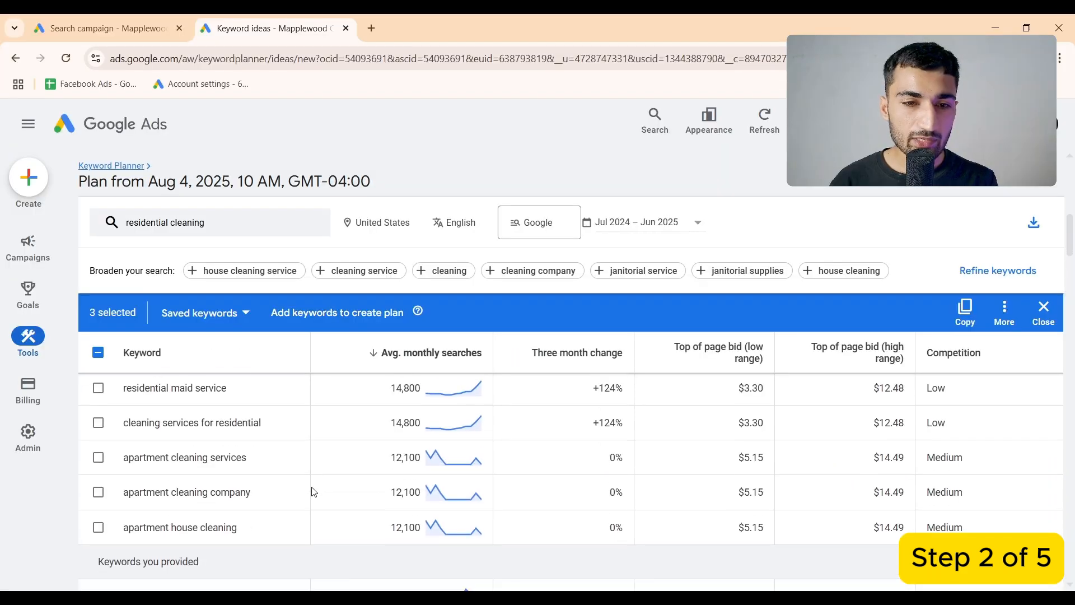
pyautogui.click(97, 457)
pyautogui.scroll(-1, 428, 512)
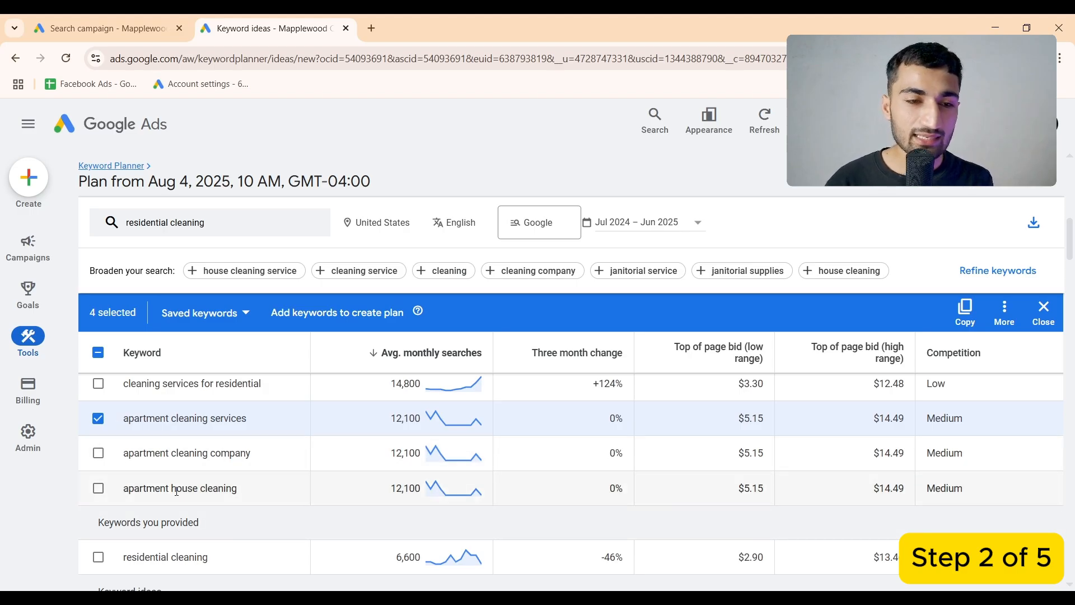
# Select the keyword ideas "residential window cleaning", "residential window cleaning near me" and "apartment cleaning services near me"
pyautogui.scroll(-2, 242, 499)
pyautogui.scroll(-1, 243, 499)
pyautogui.moveTo(124, 420); pyautogui.dragTo(220, 427)
pyautogui.click(220, 428)
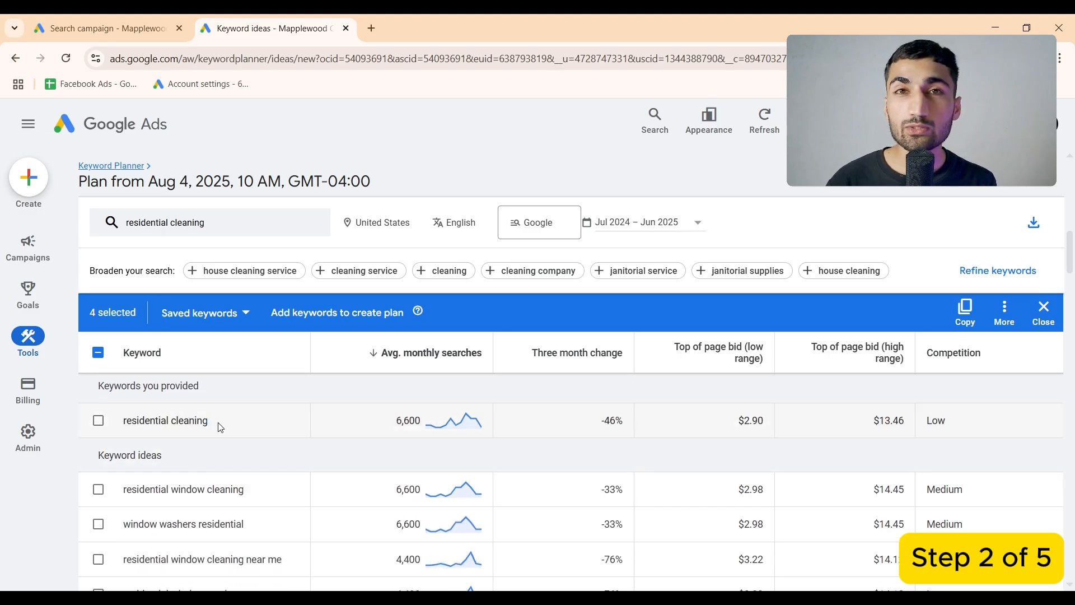
pyautogui.scroll(-2, 220, 428)
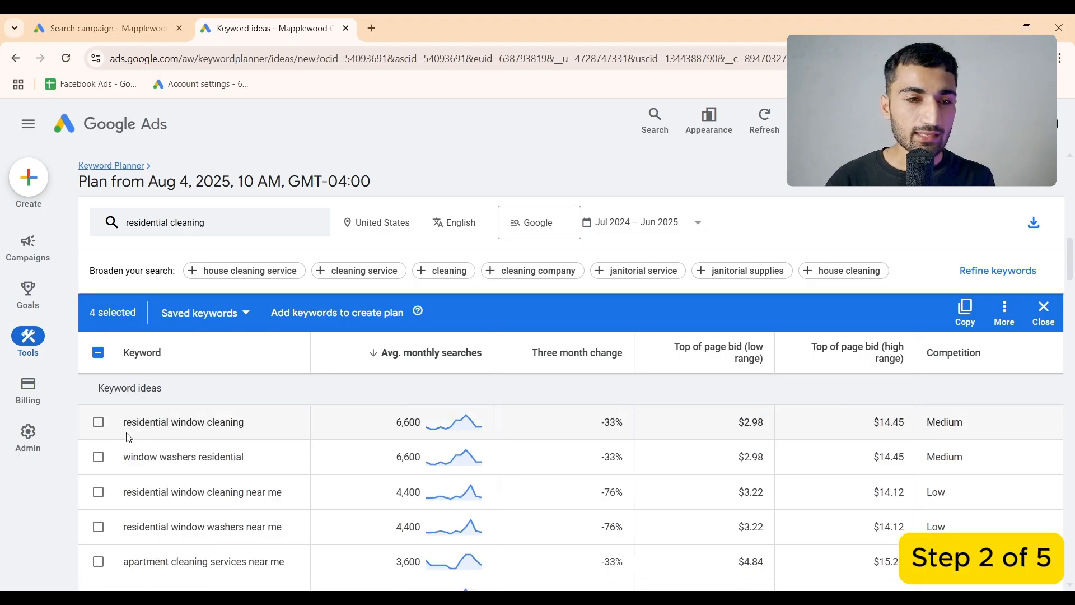
pyautogui.click(99, 428)
pyautogui.scroll(-1, 96, 453)
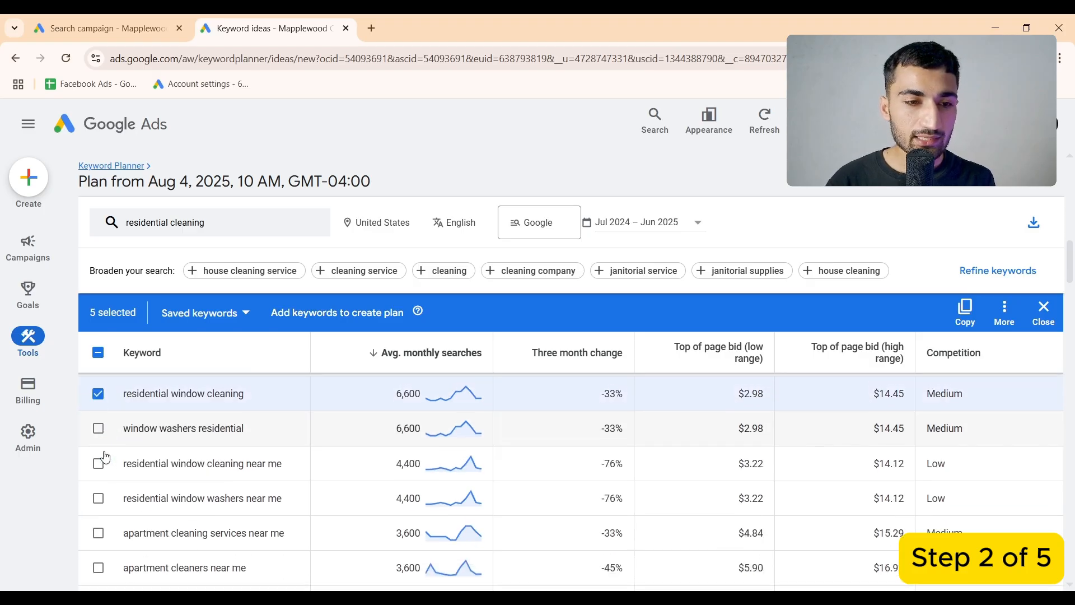
pyautogui.click(98, 460)
pyautogui.click(98, 529)
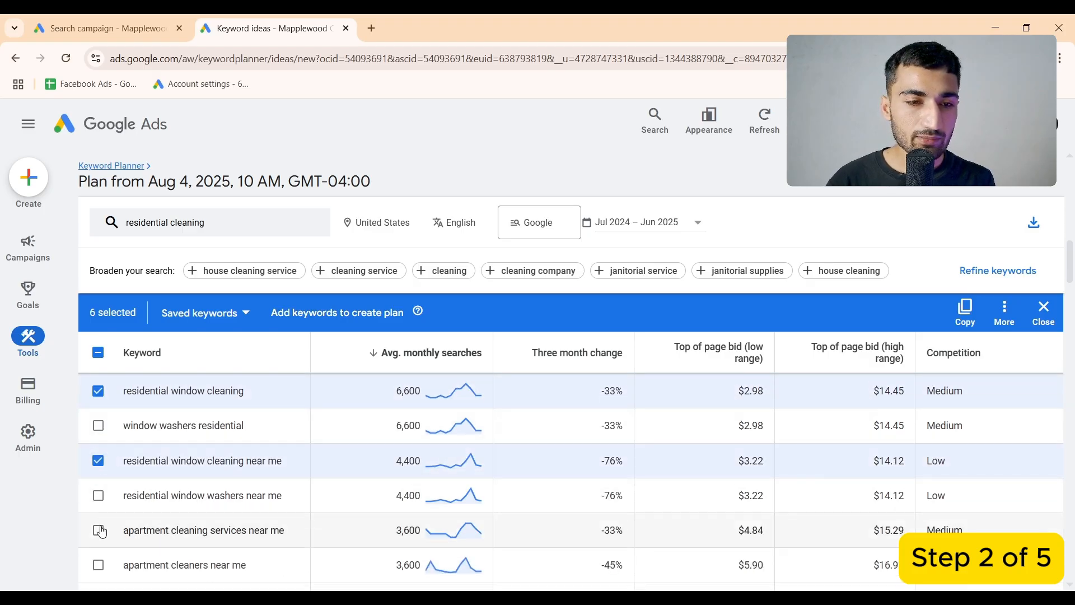
# Select the keyword ideas "apartment cleaners near me", "apartment move out cleaning" and "apartment clean outs"
pyautogui.scroll(-4, 101, 531)
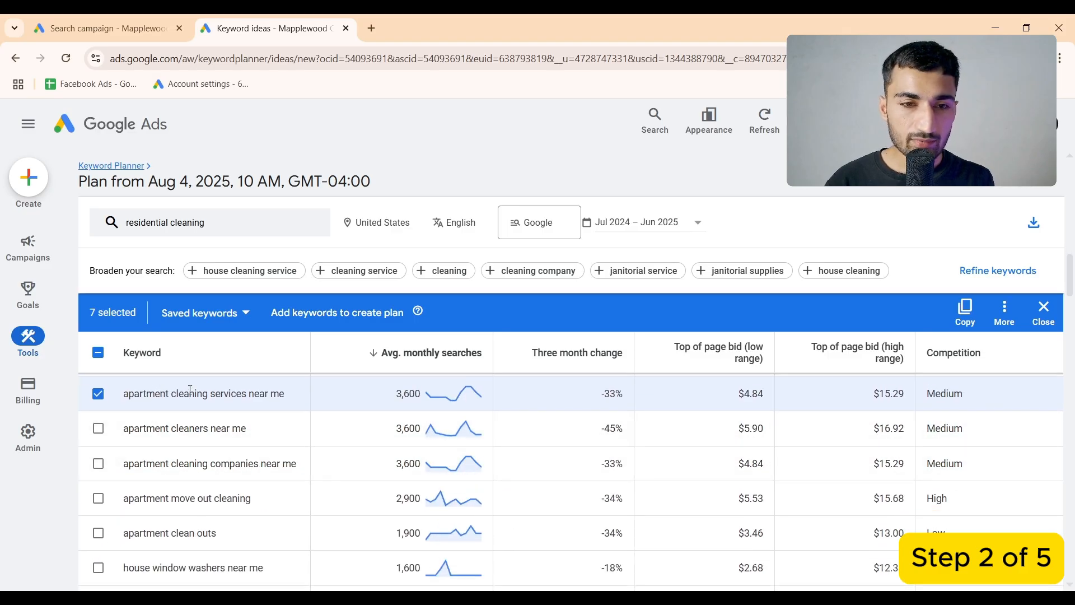
pyautogui.click(100, 430)
pyautogui.scroll(-1, 100, 448)
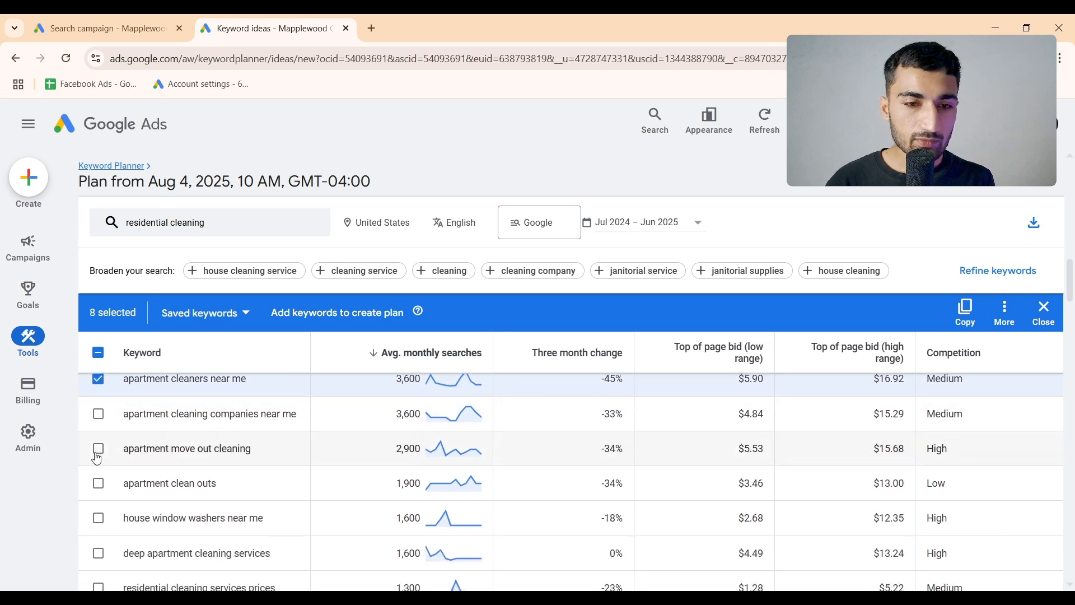
pyautogui.click(98, 449)
pyautogui.scroll(-1, 98, 448)
pyautogui.click(99, 424)
# Copy the selected keyword ideas into the Keywords spreadsheet in Google Sheets, under "Keyword (Ad group 1)" from cell A2
pyautogui.scroll(5, 228, 448)
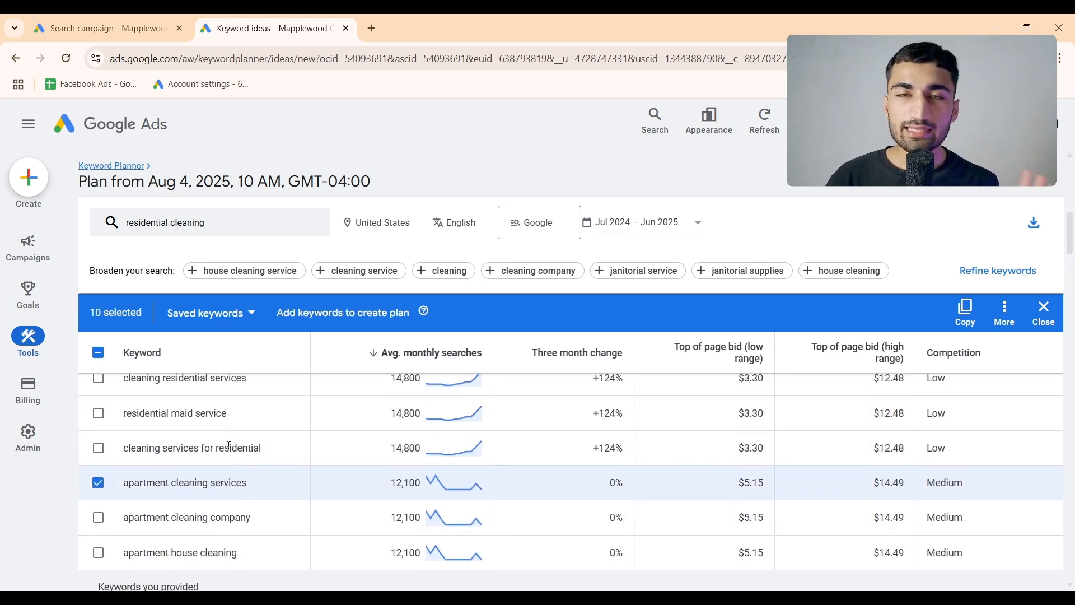
pyautogui.scroll(1, 228, 446)
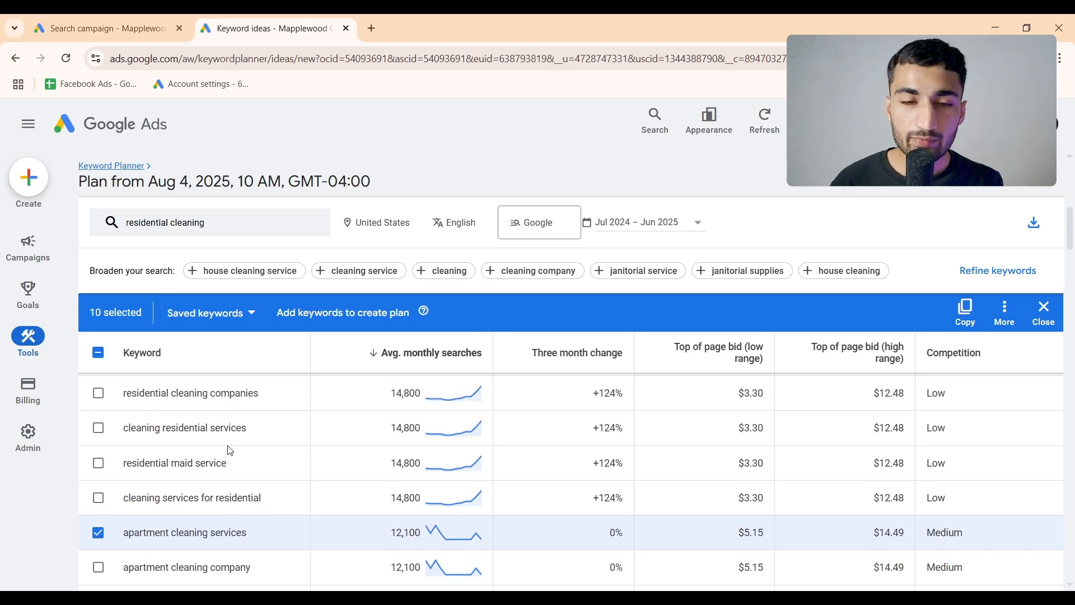
pyautogui.scroll(4, 230, 450)
pyautogui.click(969, 557)
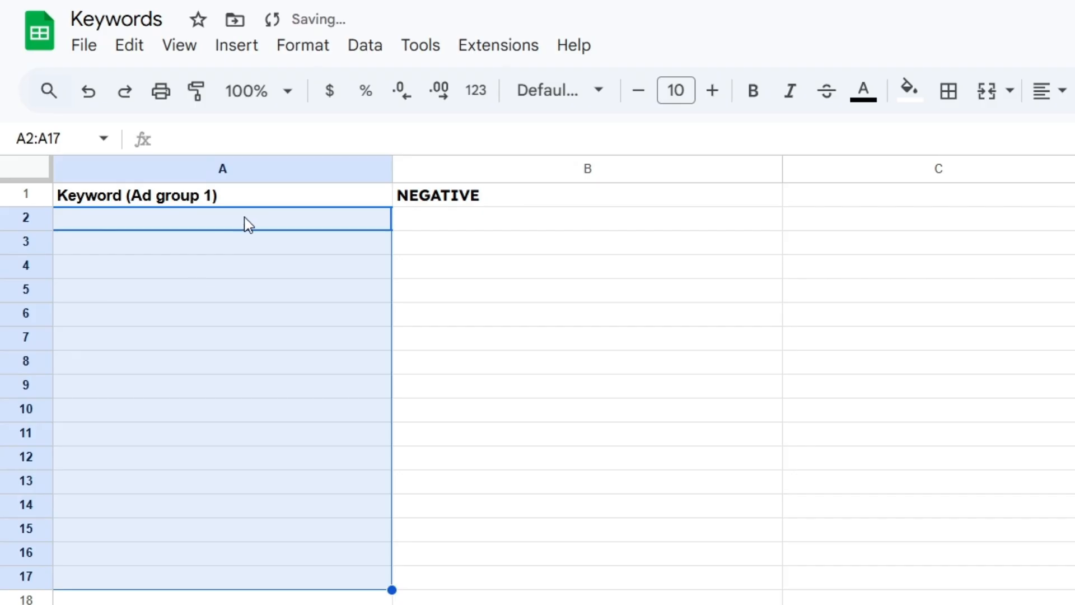
pyautogui.moveTo(244, 217); pyautogui.dragTo(233, 499)
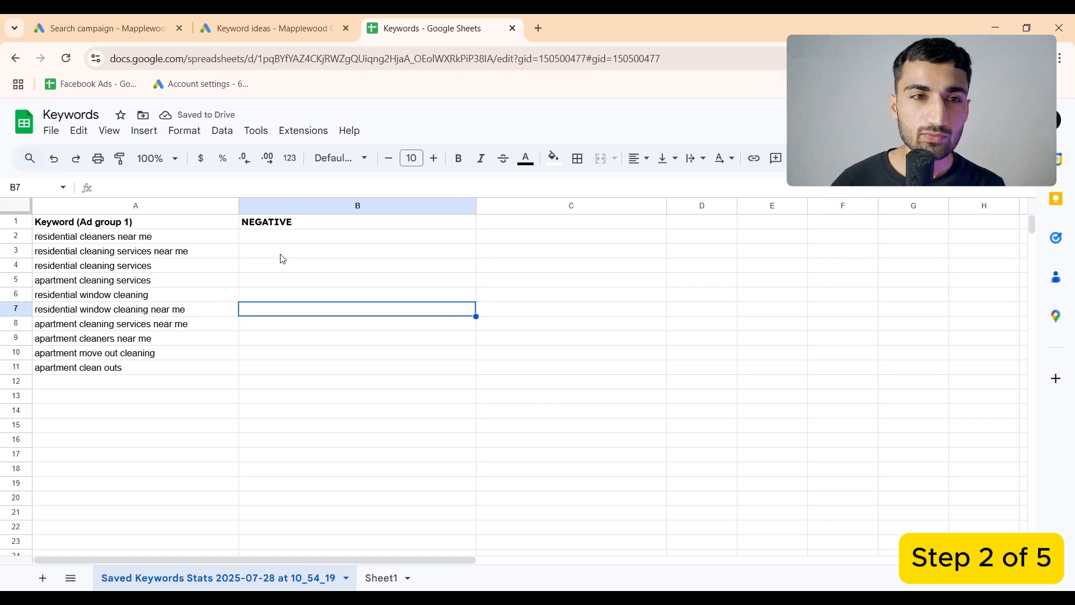
# Return to the Keyword Planner ideas, exclude the Non-Brands keywords in the keyword refinement options and close those options
pyautogui.click(229, 28)
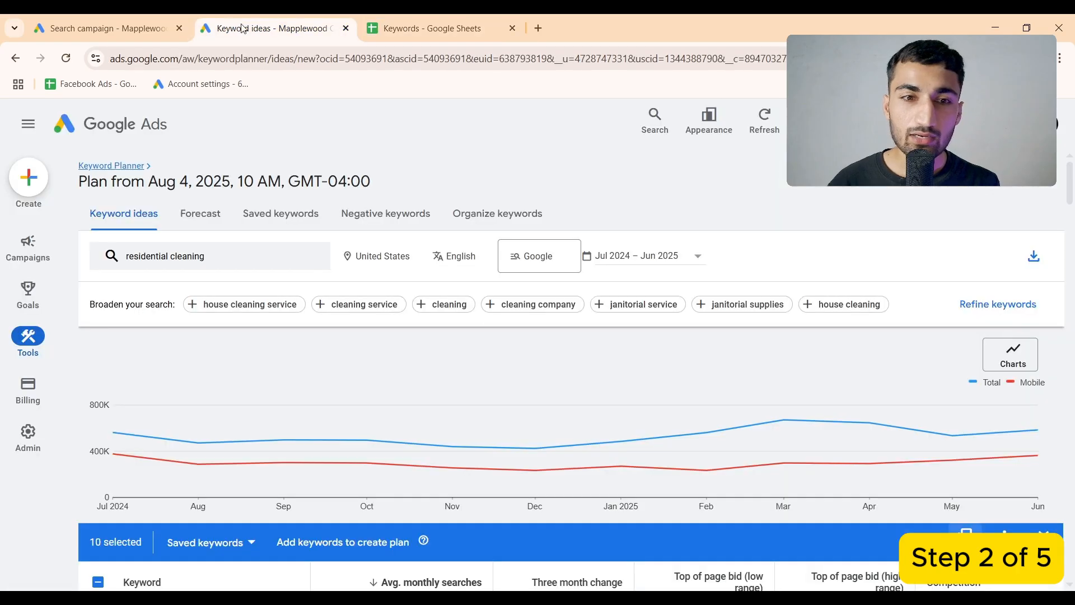
pyautogui.click(979, 311)
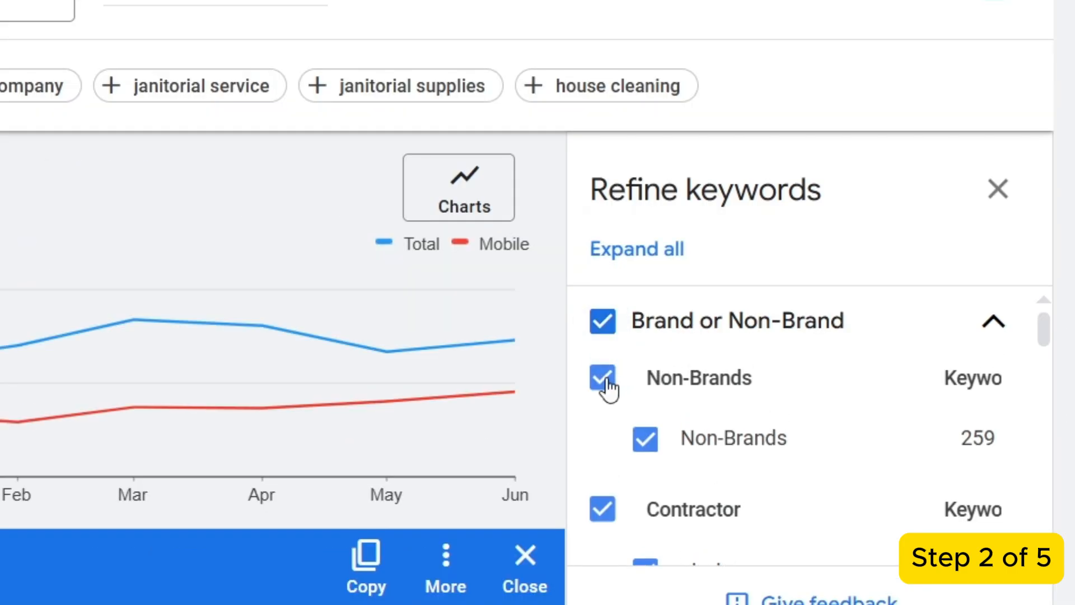
pyautogui.click(842, 451)
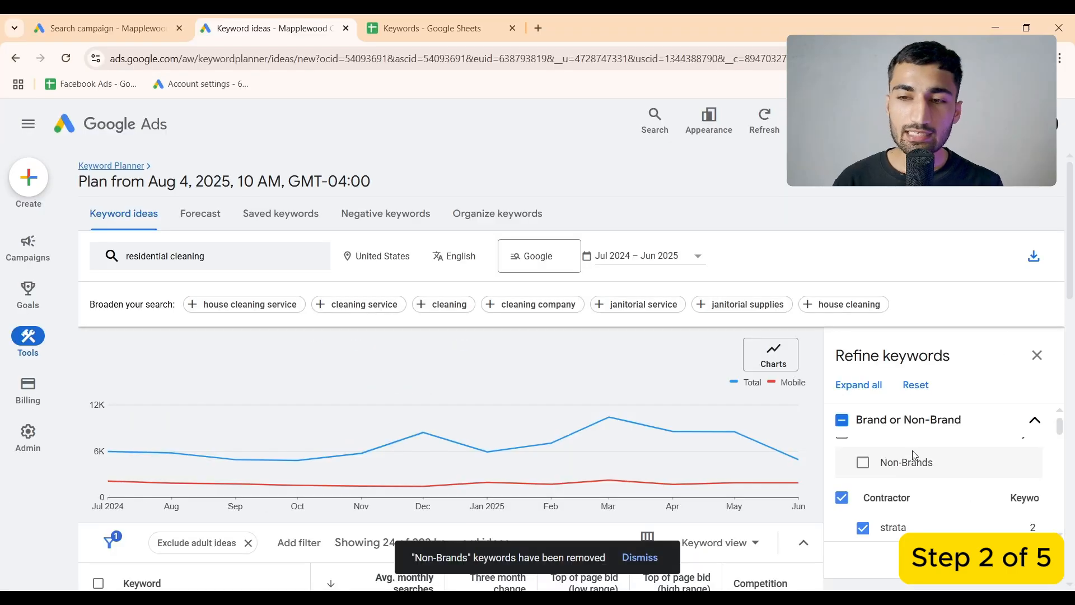
pyautogui.click(1036, 356)
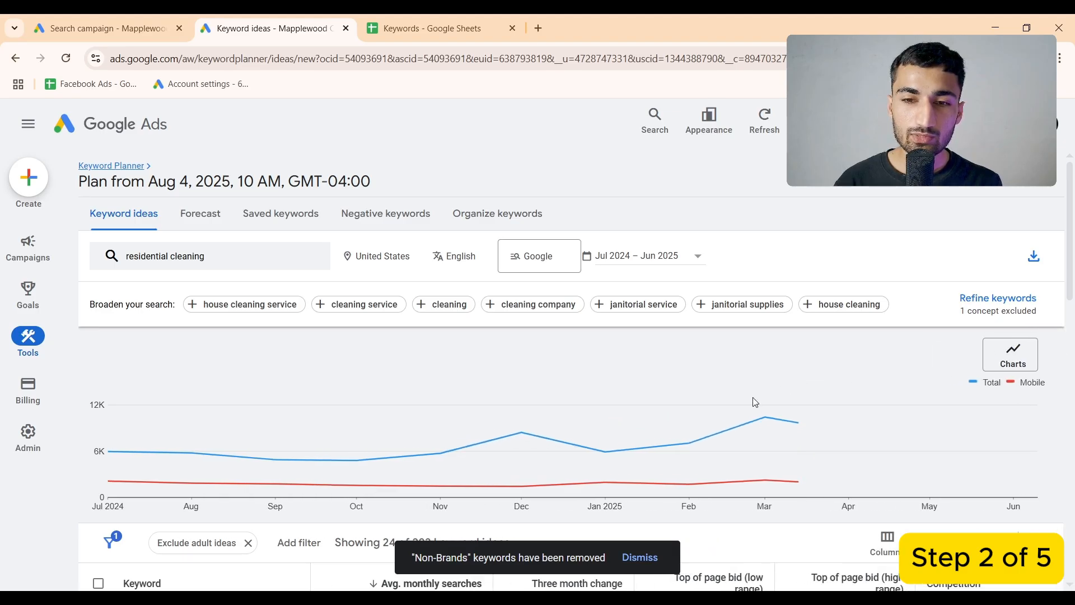
# Select the remaining brand keyword ideas and copy them into the NEGATIVE column of the Keywords spreadsheet from cell B2
pyautogui.scroll(-5, 665, 456)
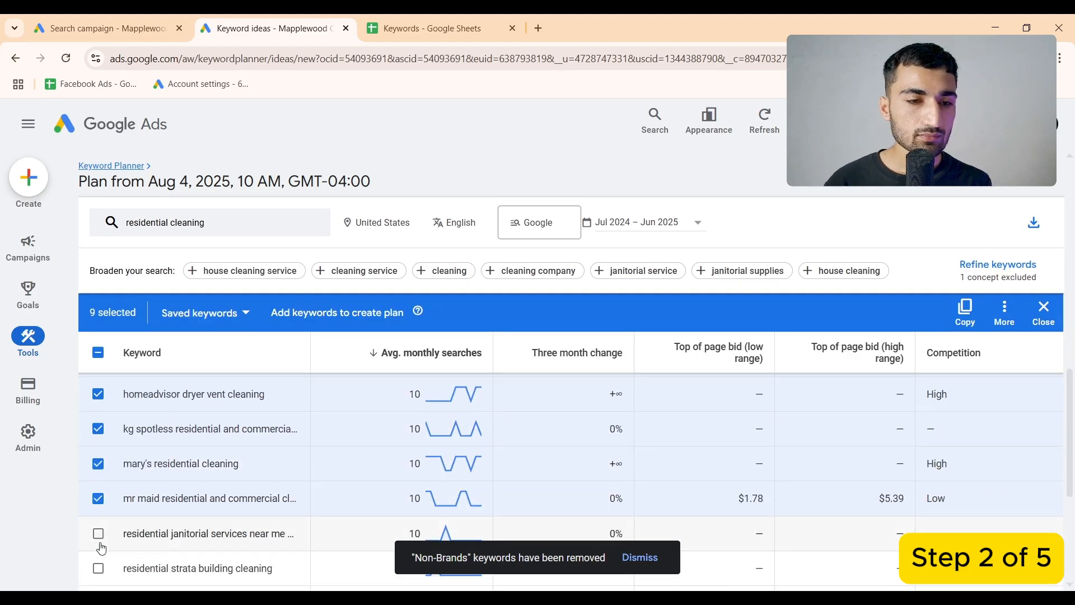
pyautogui.scroll(-1, 95, 547)
pyautogui.click(98, 569)
pyautogui.click(965, 311)
pyautogui.click(437, 28)
pyautogui.write("scrub residential cleaning servpro residential cleaning handy apartment cleaning stanley steemer residential a1 residential cleaning homeadvisor dryer vent cleaning kg spotless residential and commercial cleaning mary's residential cleaning mr maid residential and commercial cleaning residential janitorial services near me first up cleaning services residential strata building cleaning spotless residential cleaning")
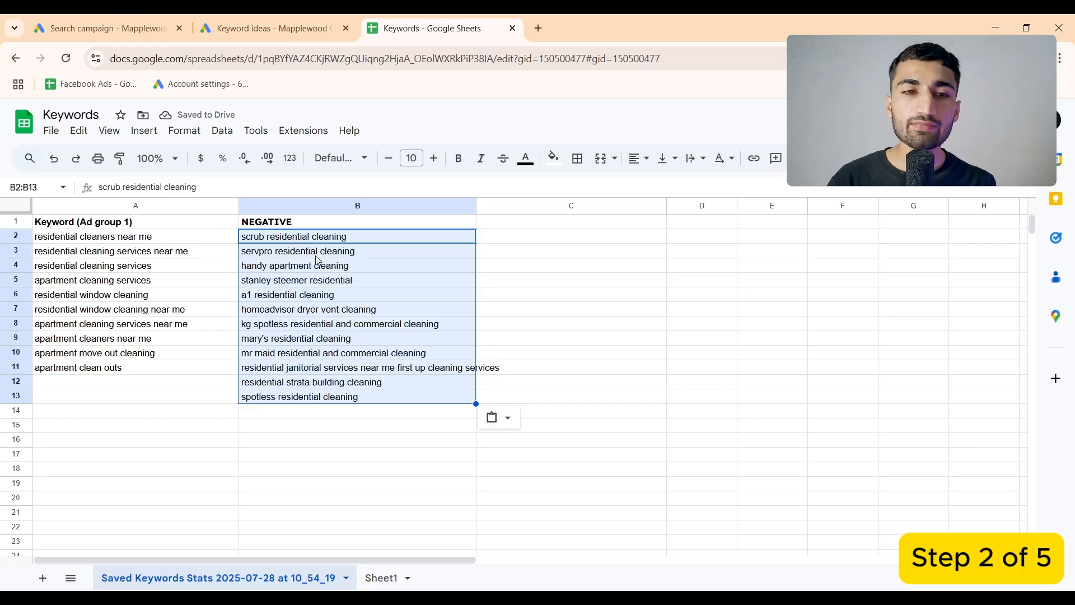
# Shorten the negative keywords in B2 and B3 to the brand names "scrub" and "servpro"
pyautogui.click(276, 240)
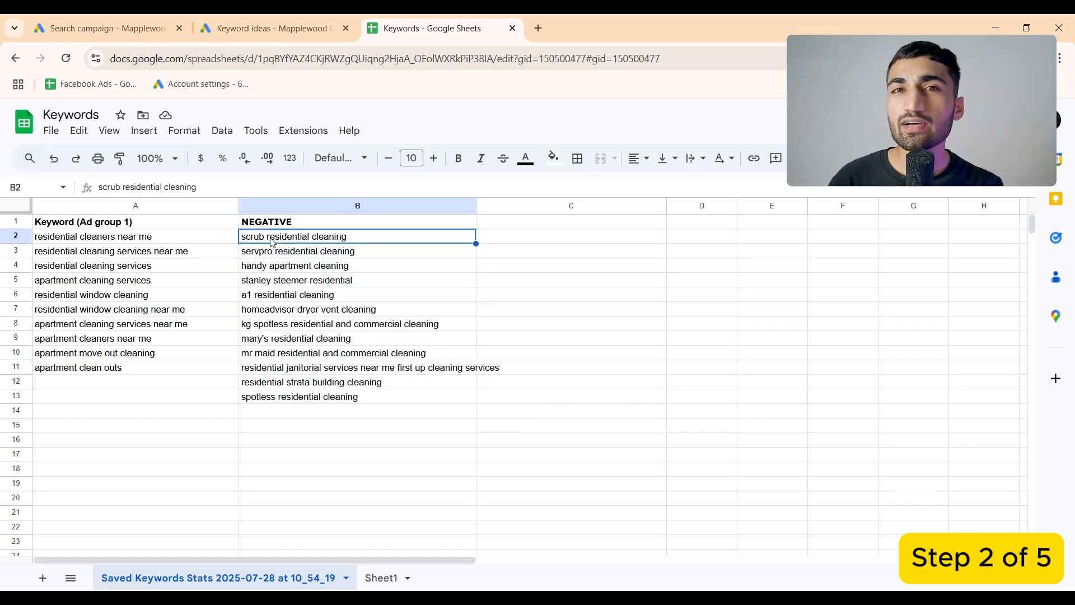
pyautogui.doubleClick(265, 236)
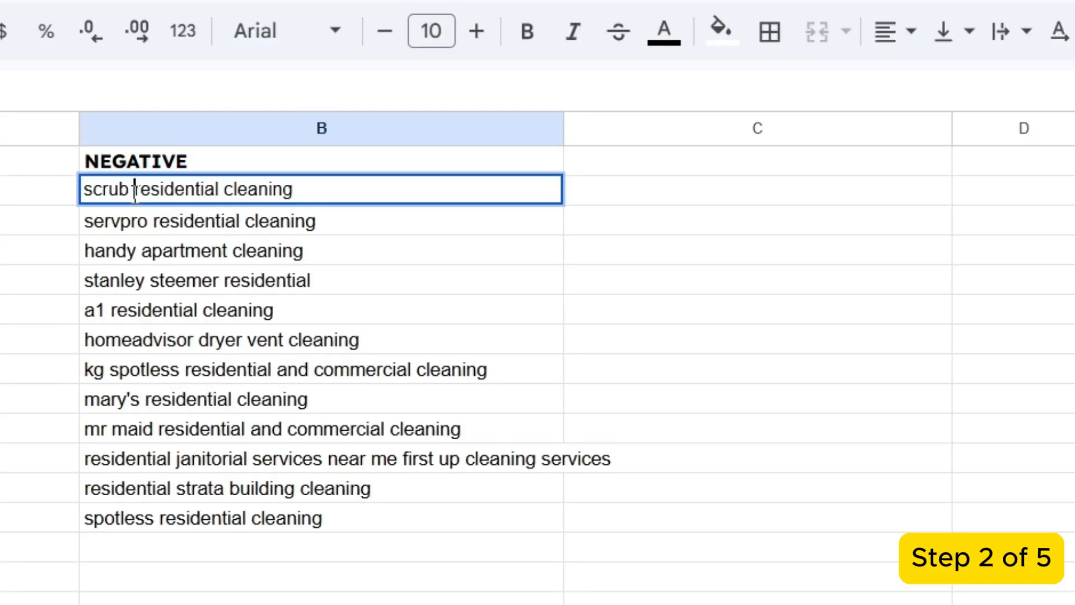
pyautogui.moveTo(134, 190); pyautogui.dragTo(323, 190)
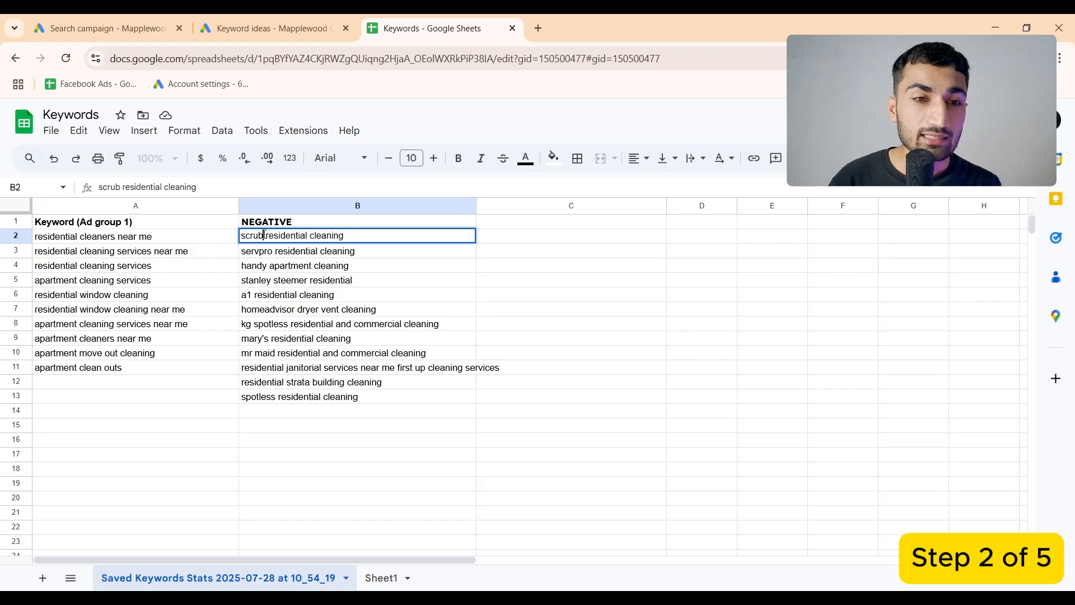
pyautogui.moveTo(130, 190); pyautogui.dragTo(322, 191)
pyautogui.press('BackSpace')
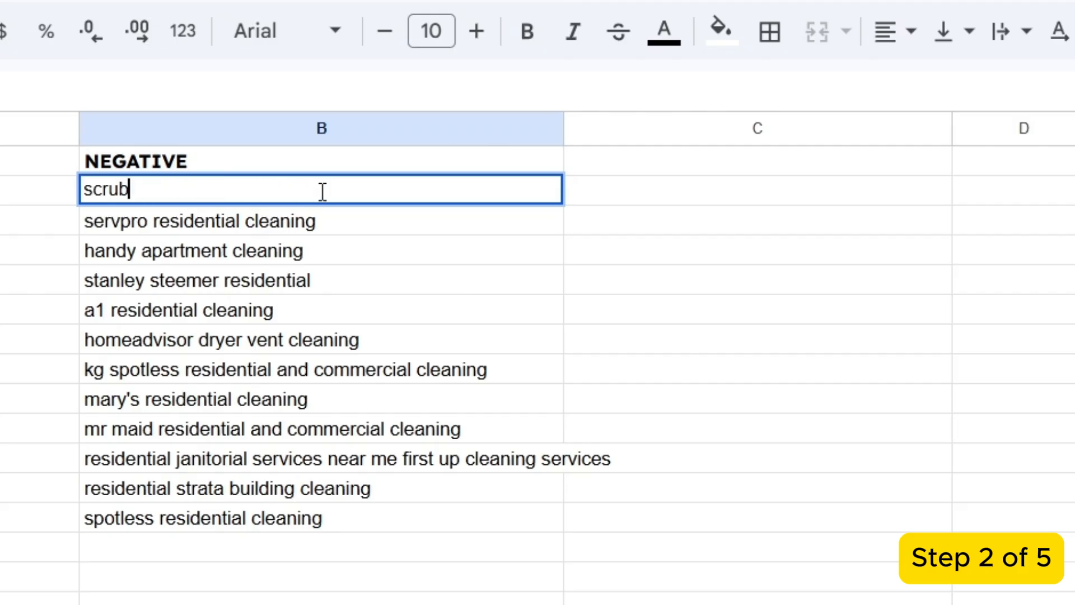
pyautogui.click(163, 226)
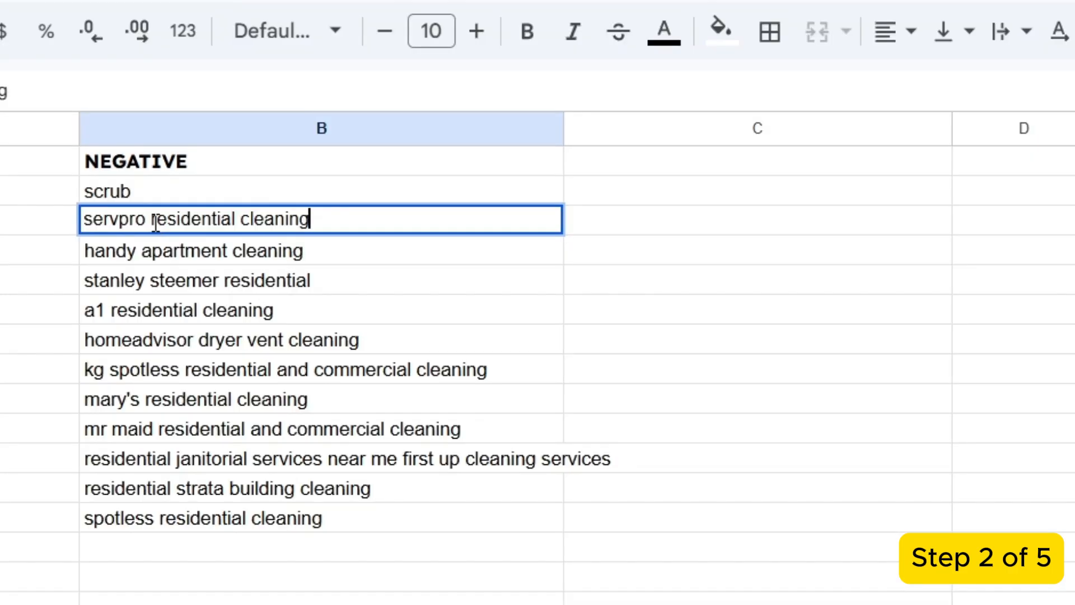
pyautogui.moveTo(275, 251); pyautogui.dragTo(374, 251)
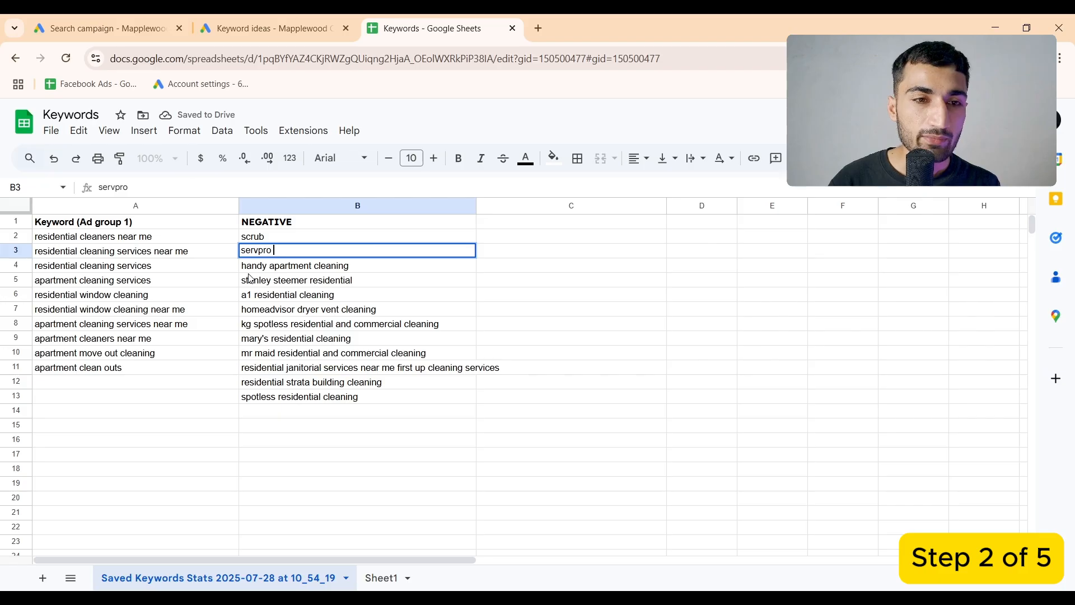
pyautogui.press('Return')
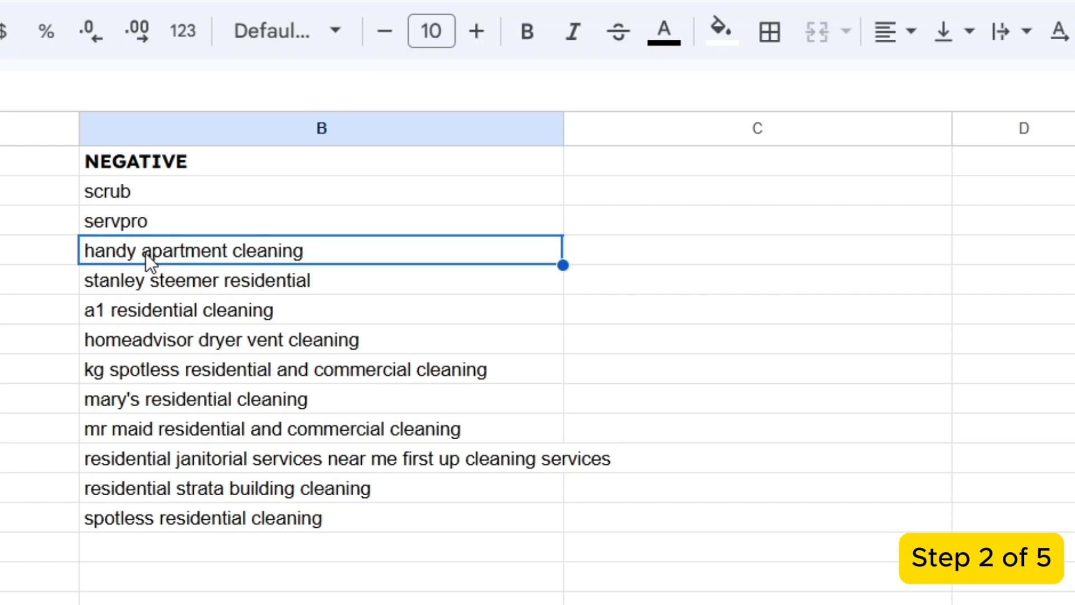
# Shorten the negative keywords in B4, B5 and B6 to "handy", "stanley steemer" and "a1"
pyautogui.doubleClick(270, 267)
pyautogui.moveTo(143, 252); pyautogui.dragTo(384, 252)
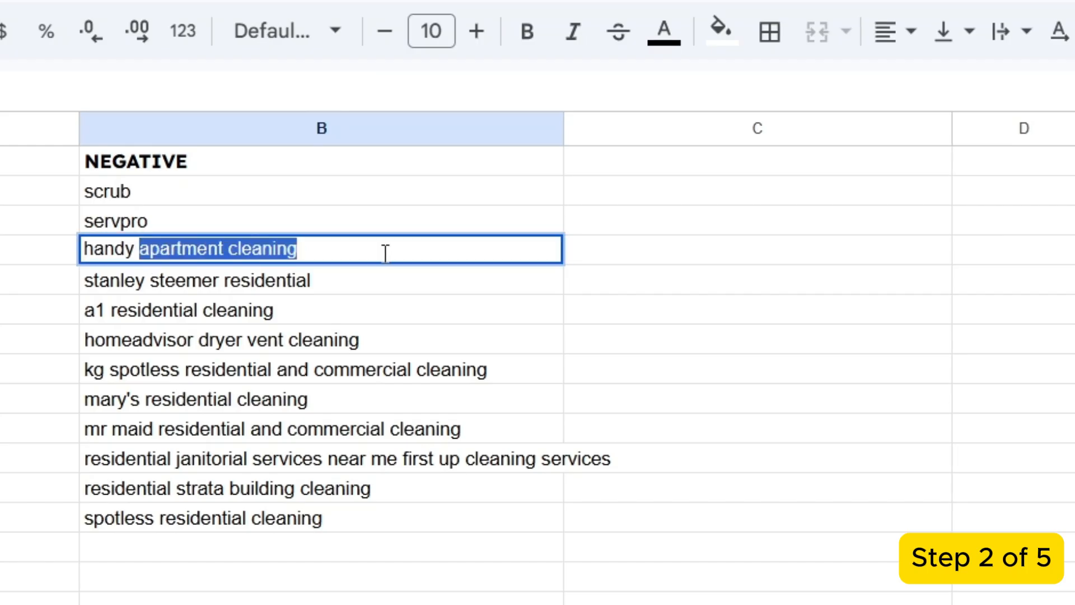
pyautogui.press('BackSpace')
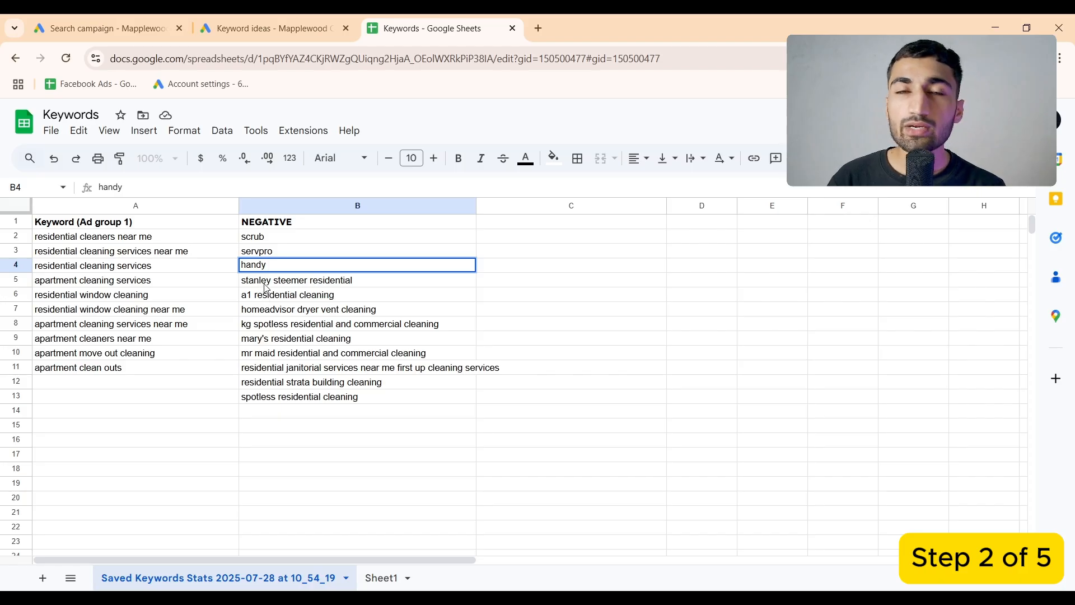
pyautogui.doubleClick(266, 282)
pyautogui.moveTo(307, 280); pyautogui.dragTo(369, 282)
pyautogui.press('BackSpace')
pyautogui.doubleClick(269, 295)
pyautogui.moveTo(253, 295); pyautogui.dragTo(381, 286)
pyautogui.press('BackSpace')
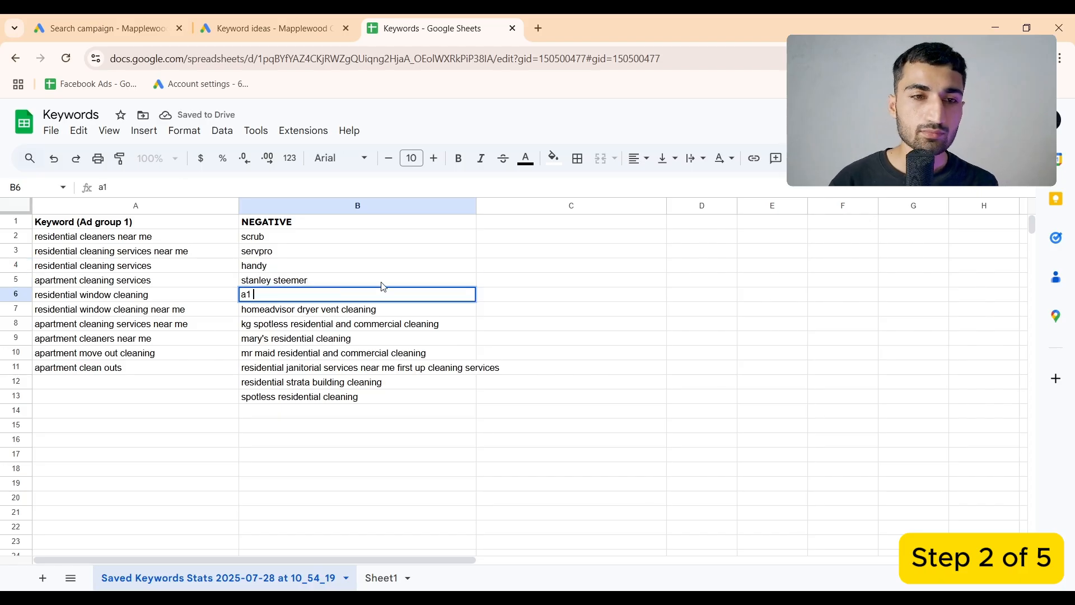
# Shorten the negative keywords in B7 through B10 to "homeadvisor", "kg", "mary's" and "mr maid"
pyautogui.doubleClick(303, 310)
pyautogui.moveTo(295, 310); pyautogui.dragTo(392, 311)
pyautogui.moveTo(271, 339); pyautogui.dragTo(358, 339)
pyautogui.press('BackSpace')
pyautogui.doubleClick(280, 352)
pyautogui.moveTo(276, 353); pyautogui.dragTo(437, 353)
pyautogui.press('BackSpace')
# Remove the janitorial services entry, shorten the last two negatives to "strata" and "spotless", and move them up to B11:B12
pyautogui.doubleClick(321, 368)
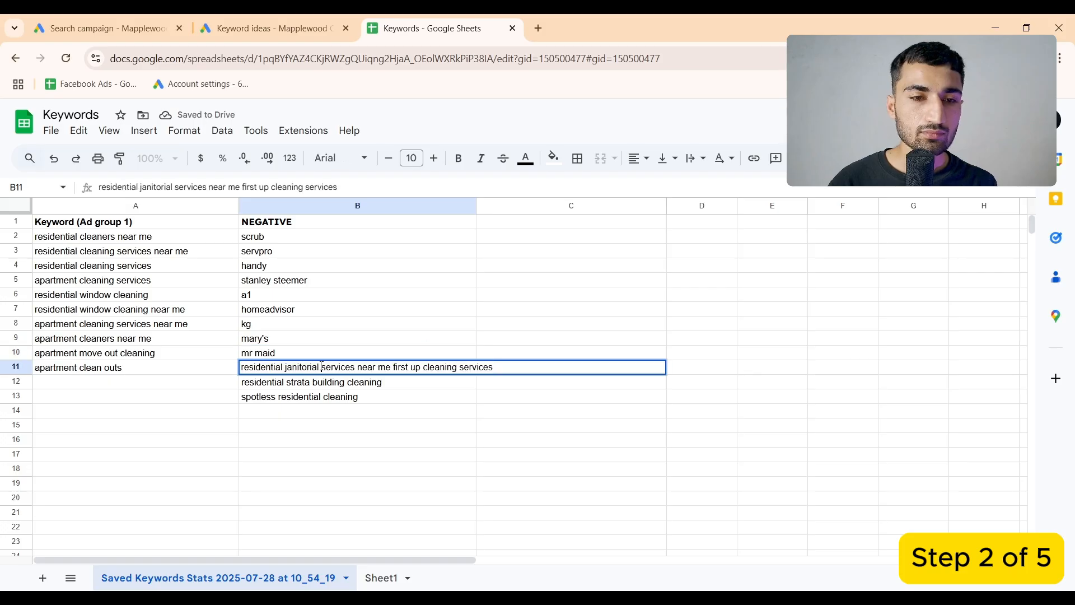
pyautogui.press('BackSpace')
pyautogui.doubleClick(313, 396)
pyautogui.press('BackSpace')
pyautogui.moveTo(275, 396)
pyautogui.mouseDown()
pyautogui.moveTo(369, 396)
pyautogui.moveTo(268, 396)
pyautogui.mouseUp()
pyautogui.hotkey('ctrl', 'x')
pyautogui.click(256, 370)
pyautogui.hotkey('ctrl', 'v')
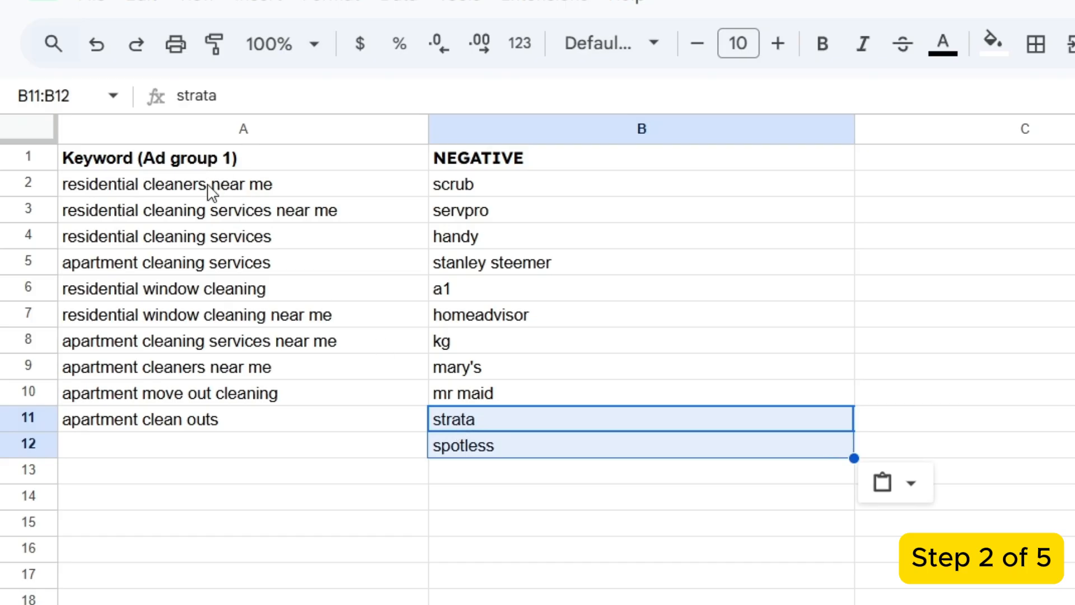
# Copy the ad group keywords in A2:A11 and paste them into the keywords box of the Search campaign draft
pyautogui.moveTo(212, 192); pyautogui.dragTo(212, 419)
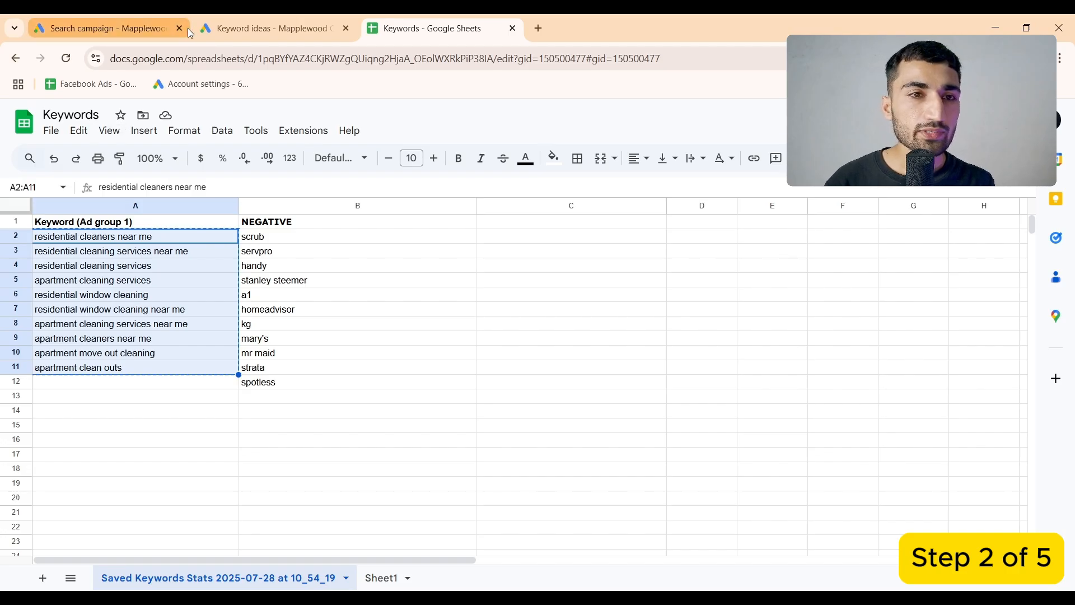
pyautogui.click(138, 28)
pyautogui.click(228, 351)
pyautogui.hotkey('ctrl', 'v')
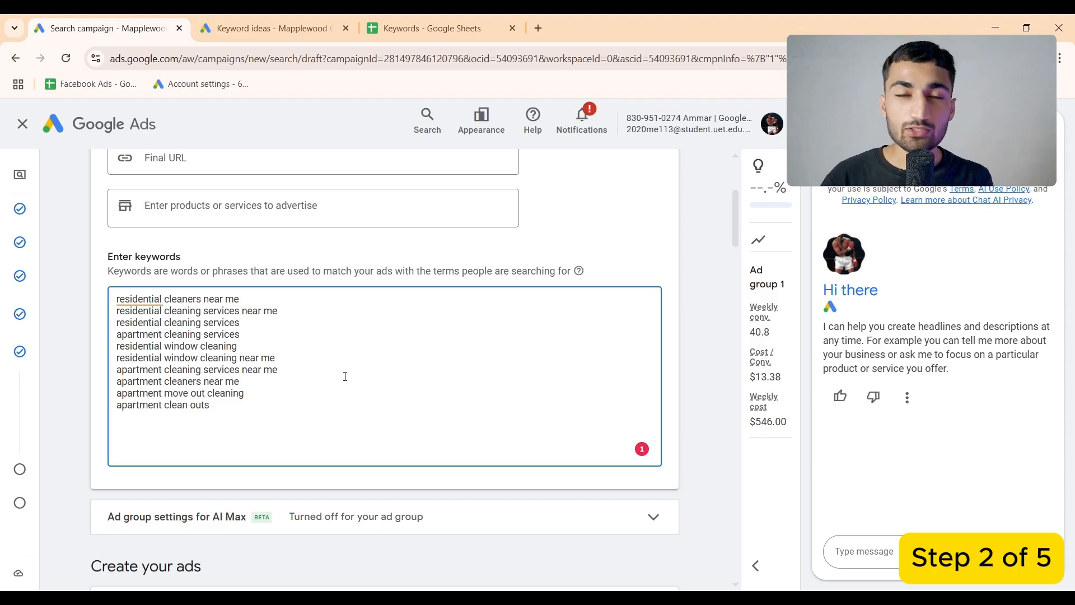
# Enclose each of the ten keywords in the keywords box in square brackets to make them exact match
pyautogui.click(244, 297)
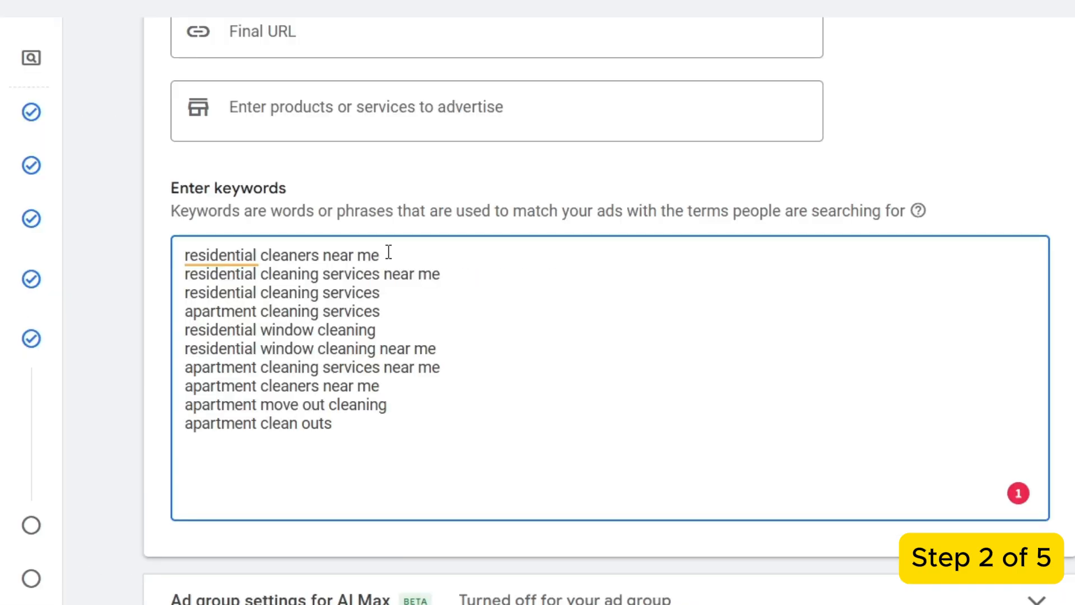
pyautogui.write(']')
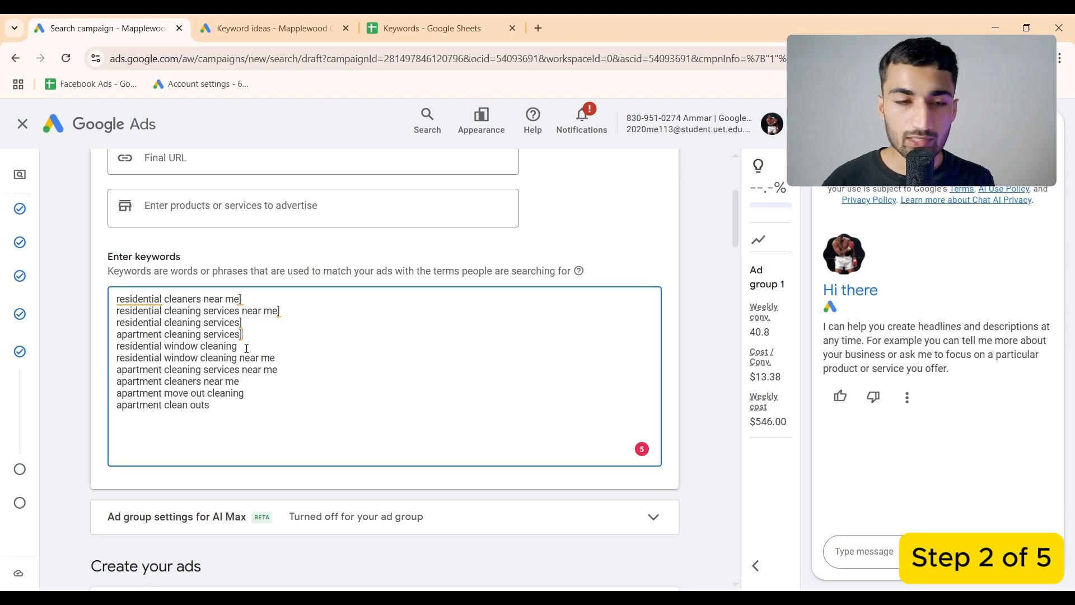
pyautogui.click(246, 348)
pyautogui.write(']')
pyautogui.click(117, 299)
pyautogui.write('[')
pyautogui.click(116, 335)
pyautogui.write('[')
pyautogui.click(324, 361)
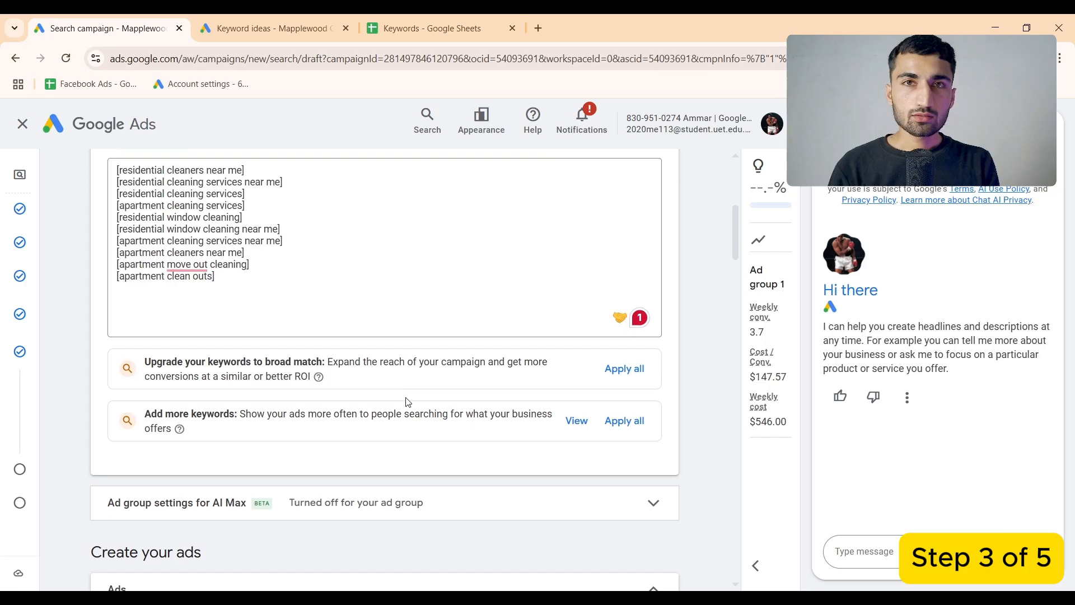
# Fill in the ad's two display path fields with "residential" and "cleaning"
pyautogui.scroll(-7, 407, 402)
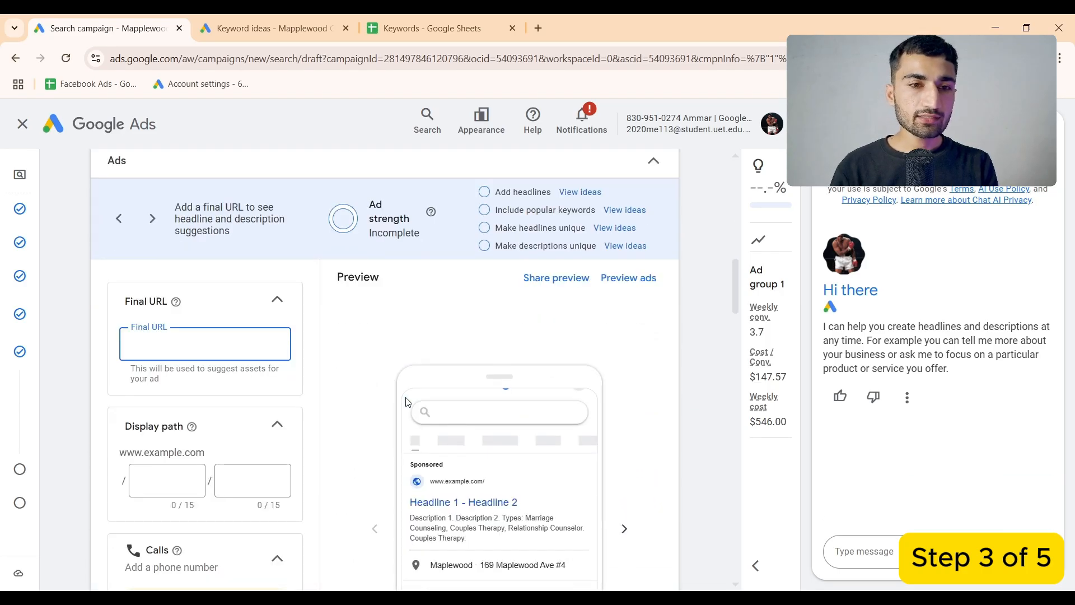
pyautogui.scroll(1, 368, 392)
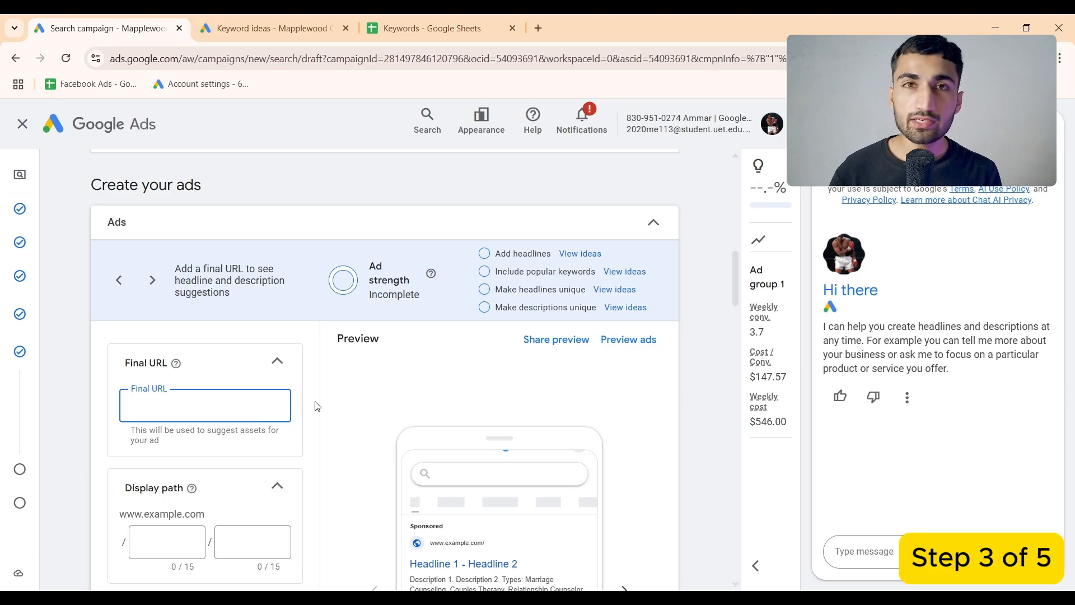
pyautogui.scroll(-3, 316, 406)
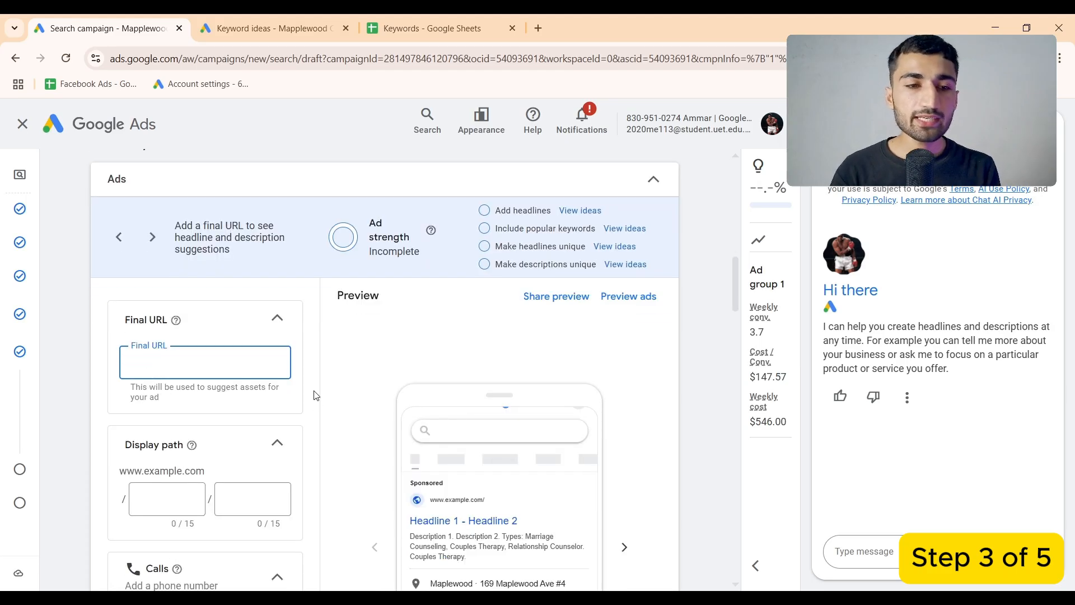
pyautogui.click(175, 376)
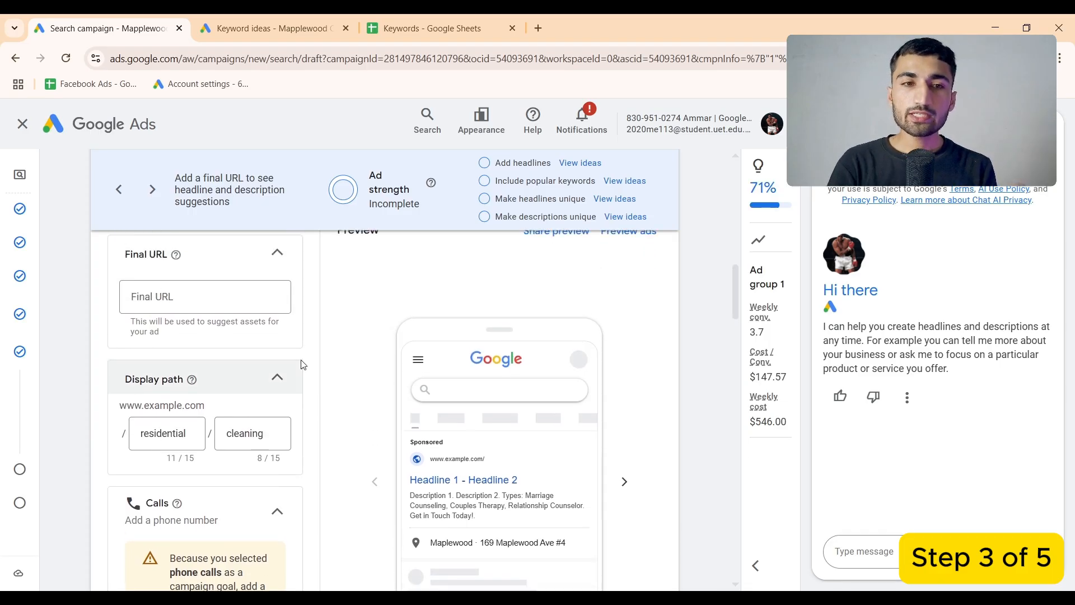
pyautogui.scroll(1, 303, 365)
pyautogui.scroll(5, 302, 364)
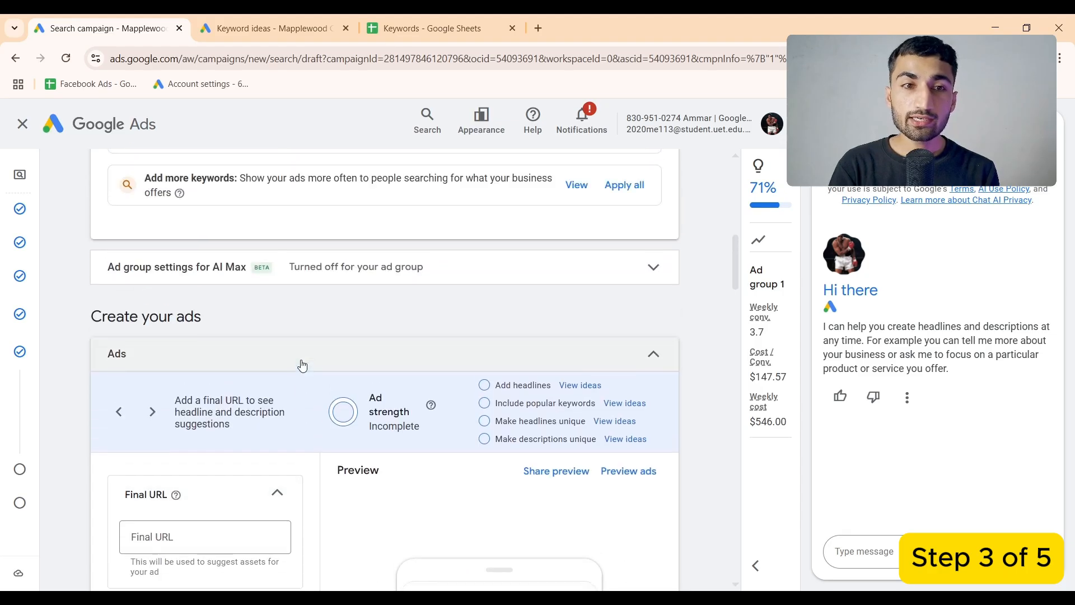
pyautogui.scroll(-5, 302, 364)
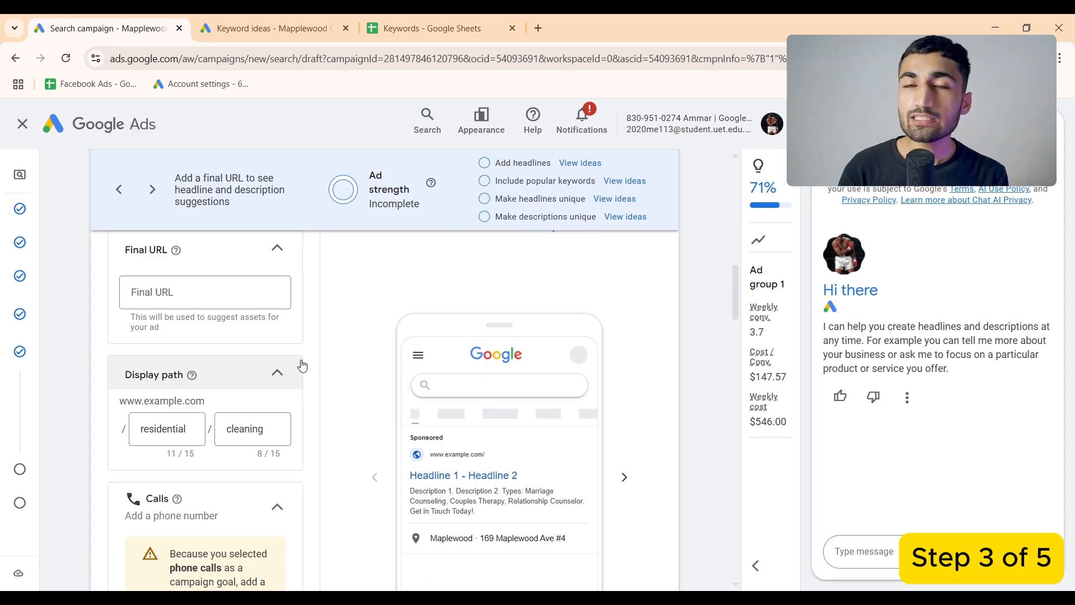
# Add the first existing call asset in the list to the campaign as its phone number and apply it
pyautogui.scroll(-4, 303, 365)
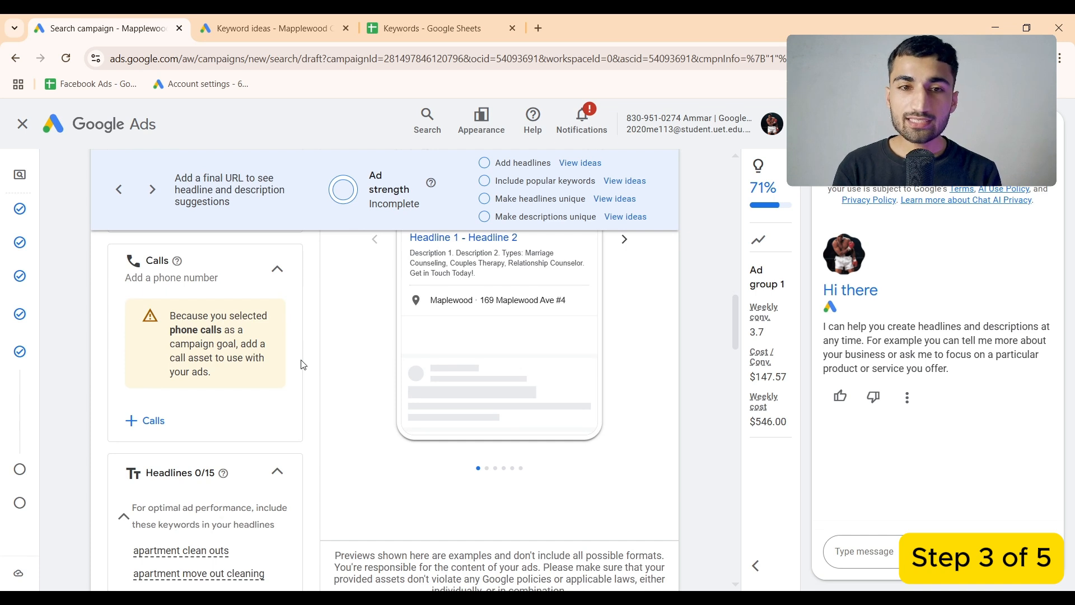
pyautogui.click(155, 421)
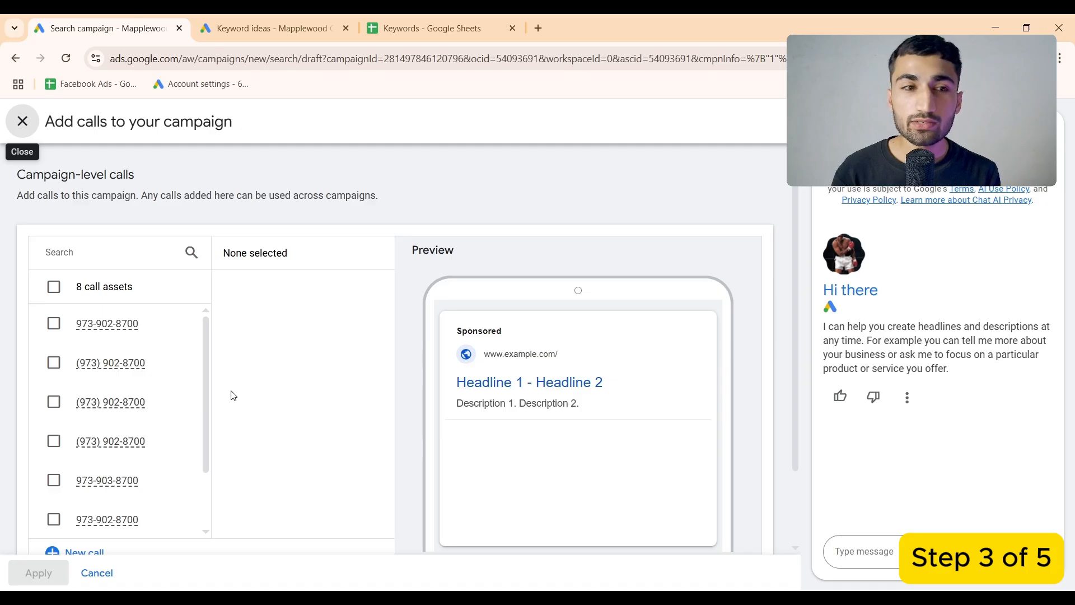
pyautogui.scroll(-2, 165, 452)
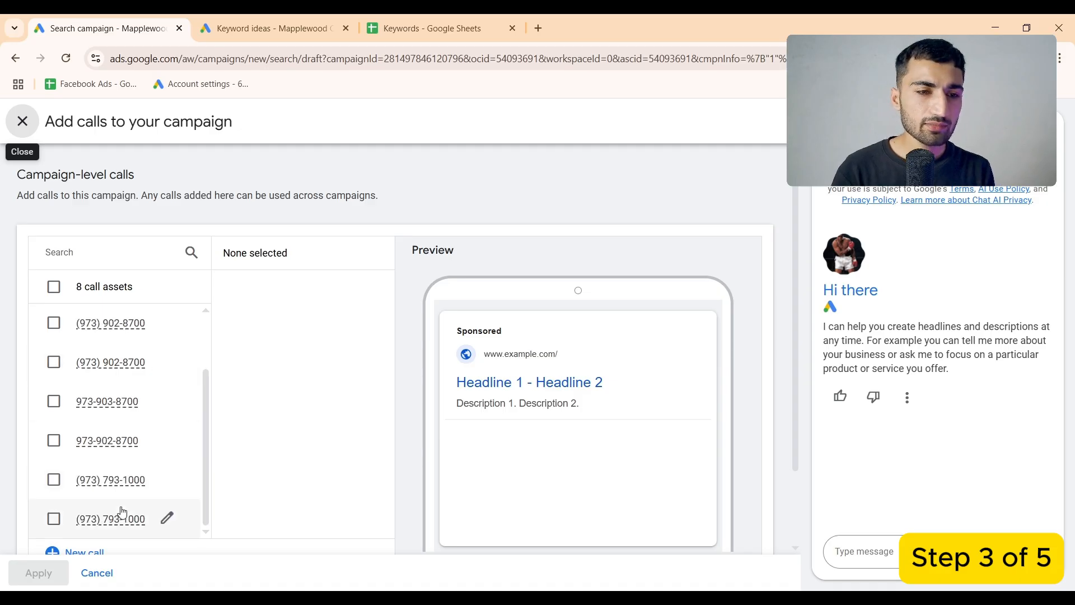
pyautogui.scroll(-2, 115, 526)
pyautogui.scroll(2, 140, 392)
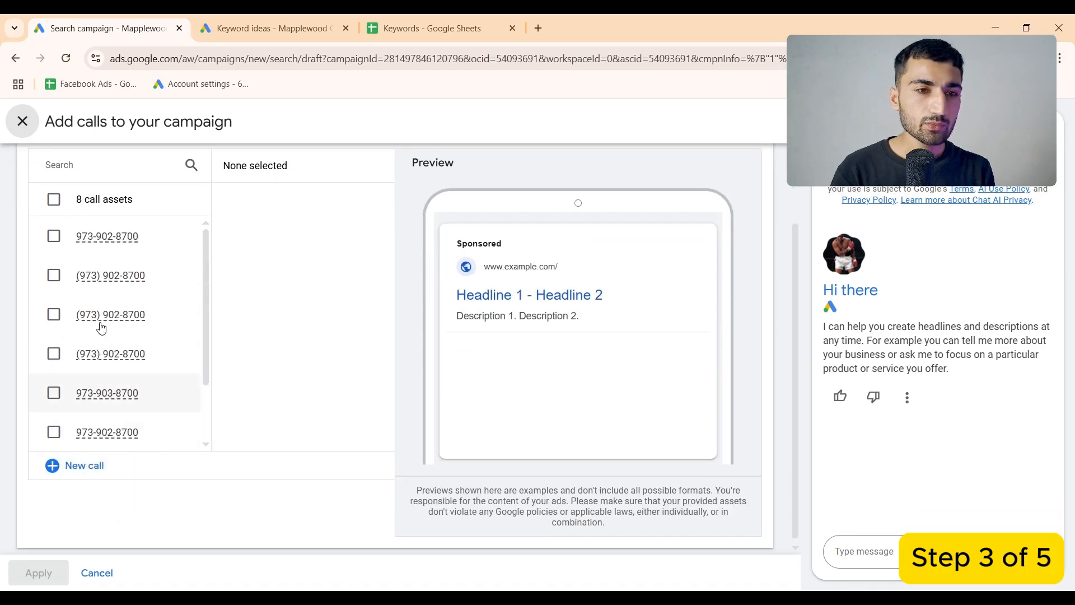
pyautogui.click(53, 235)
pyautogui.click(36, 573)
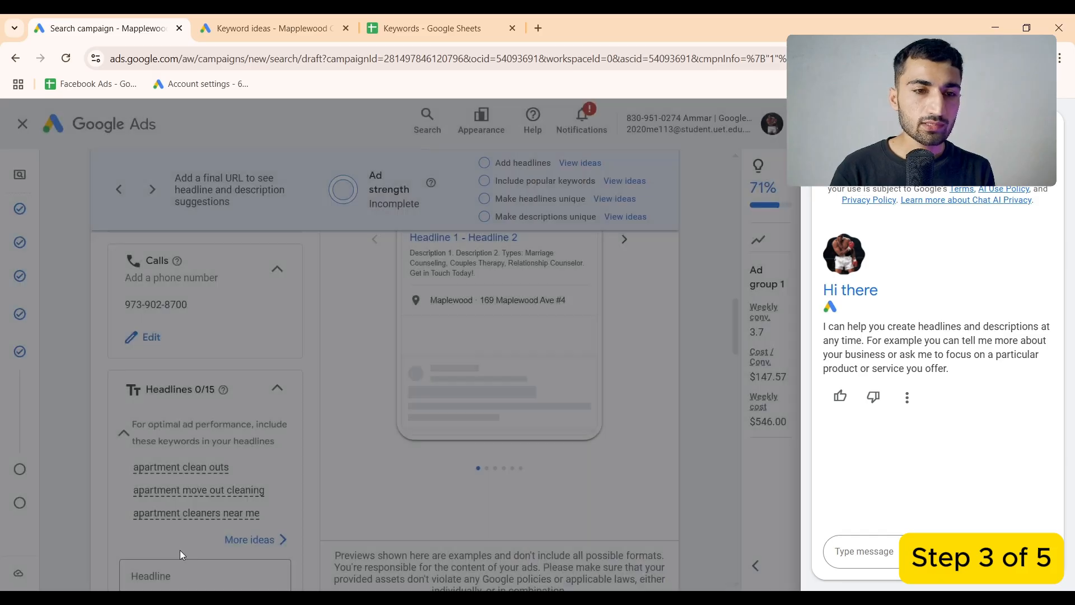
# Enter "Starting from $200" as the first headline and let it show in any unpinned position
pyautogui.scroll(-4, 343, 482)
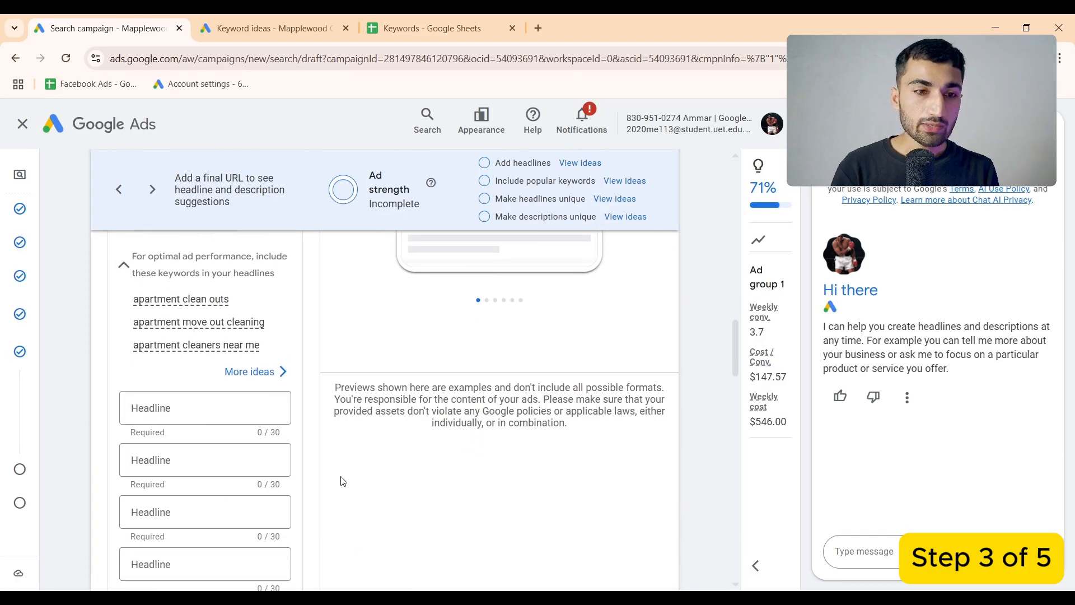
pyautogui.scroll(-1, 342, 481)
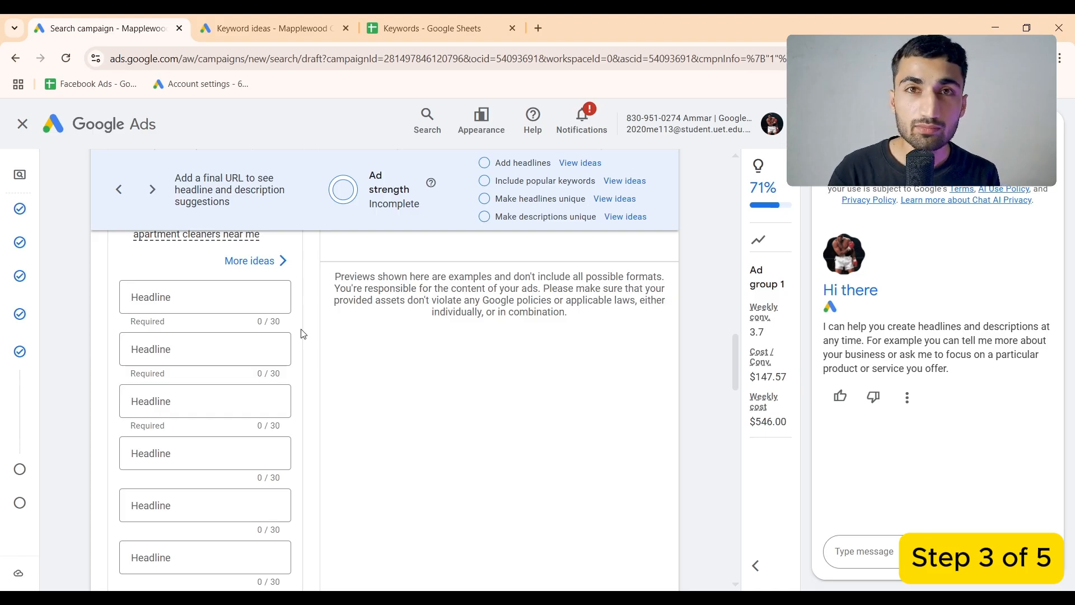
pyautogui.click(231, 310)
pyautogui.write('St')
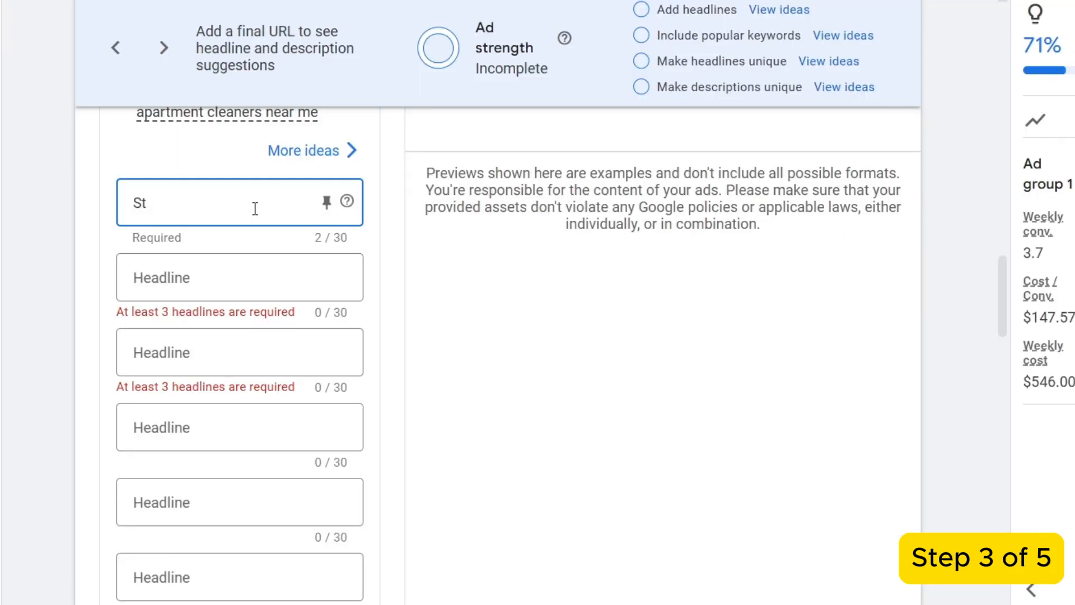
pyautogui.write('arting from ')
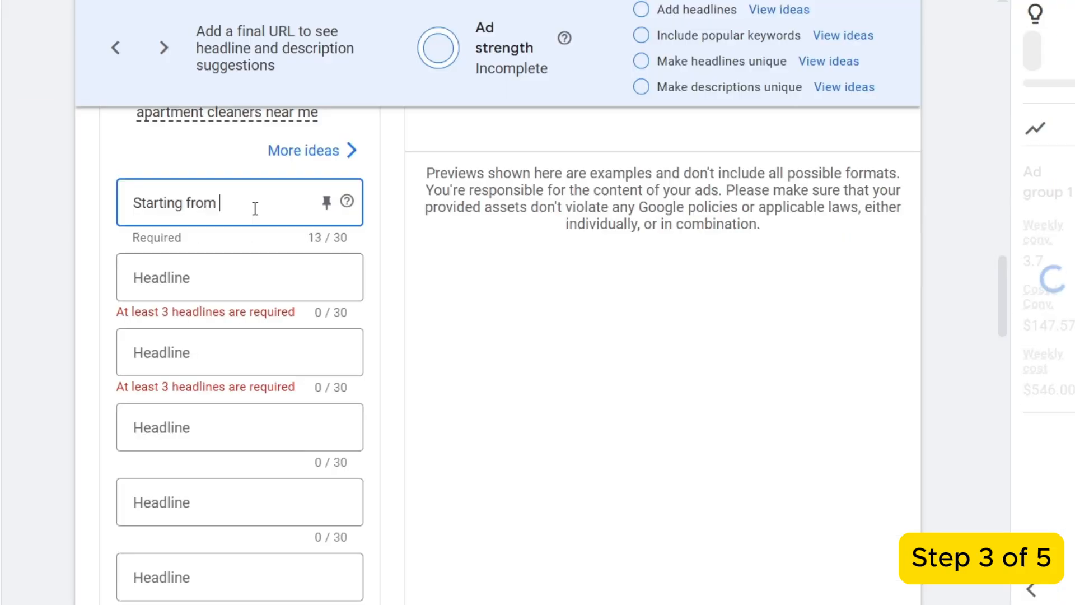
pyautogui.write('$200')
pyautogui.click(327, 202)
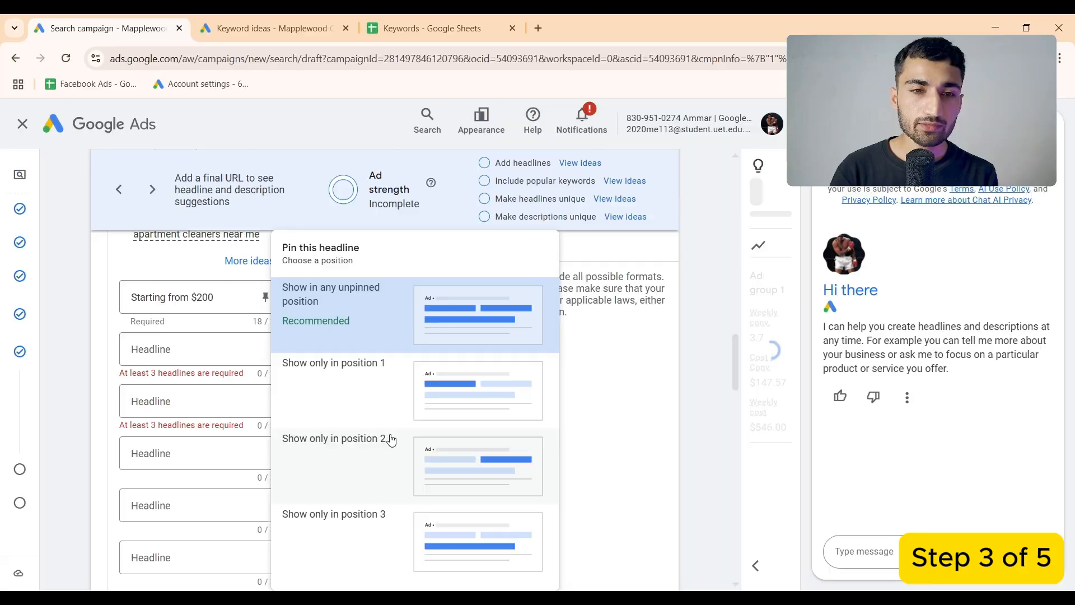
pyautogui.click(387, 331)
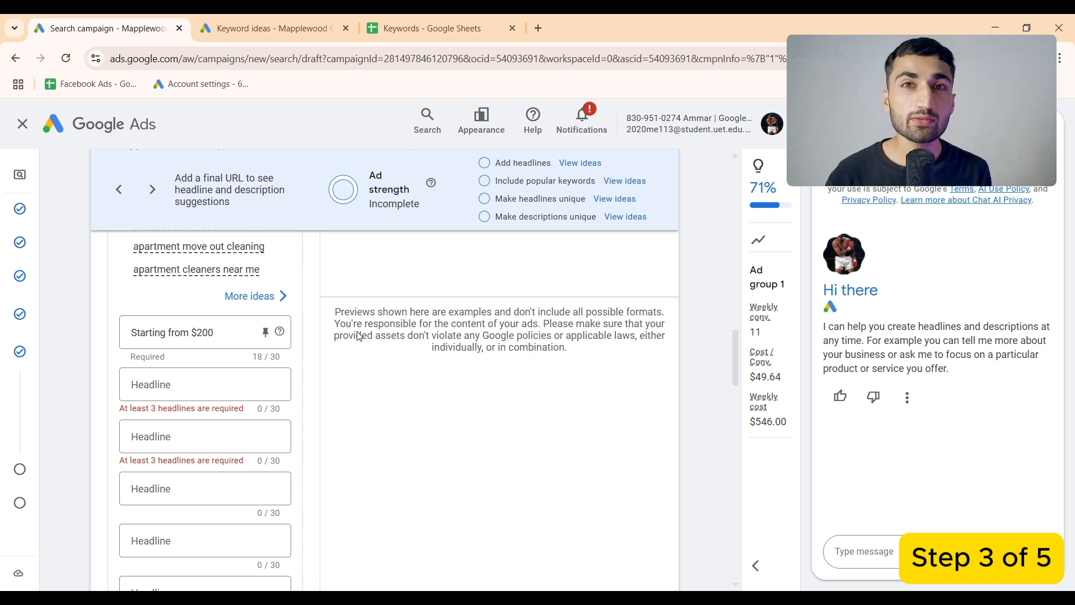
# Fill the second headline with a keyword insertion whose default text is "Residential Cleaning near you"
pyautogui.scroll(-2, 358, 336)
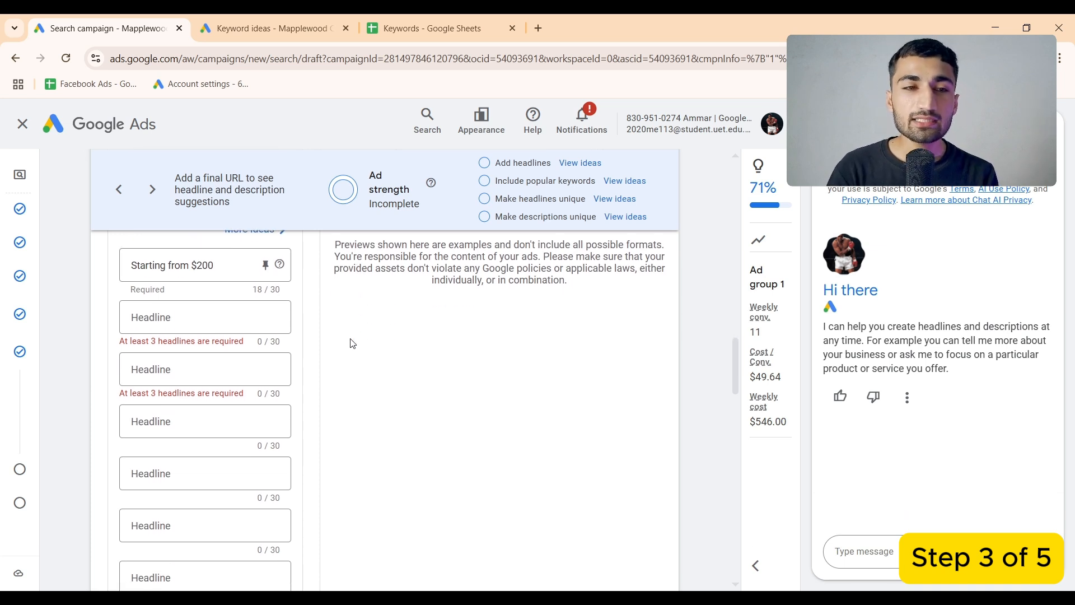
pyautogui.click(237, 315)
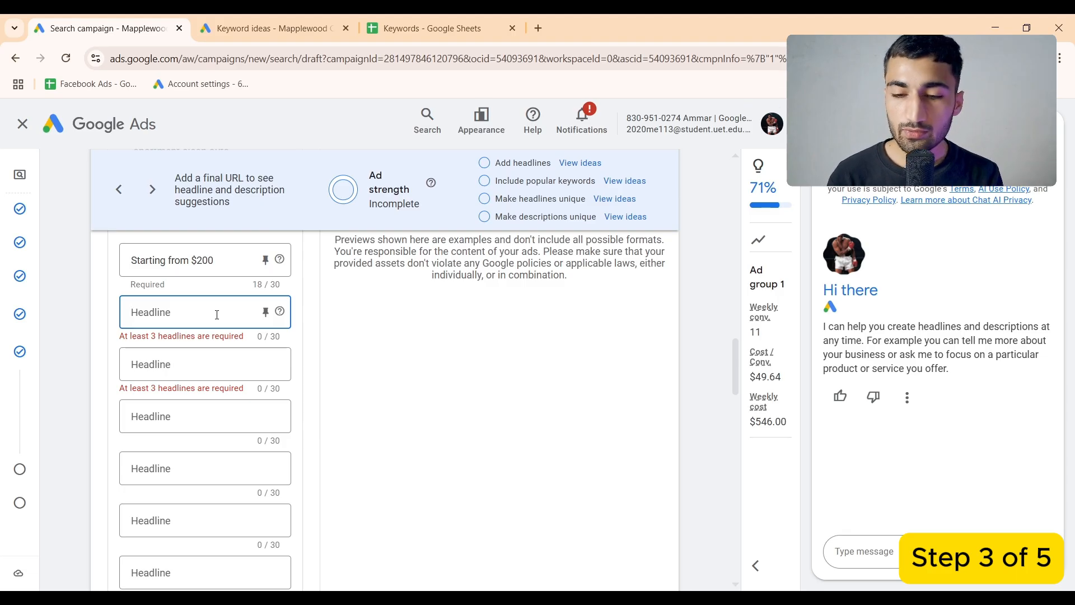
pyautogui.write('{')
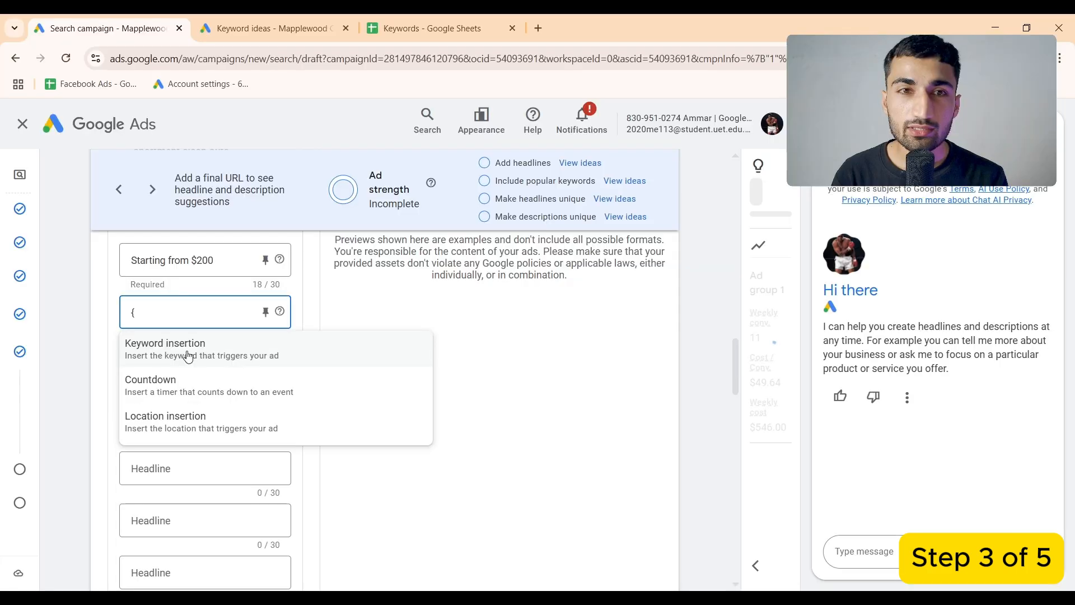
pyautogui.click(194, 357)
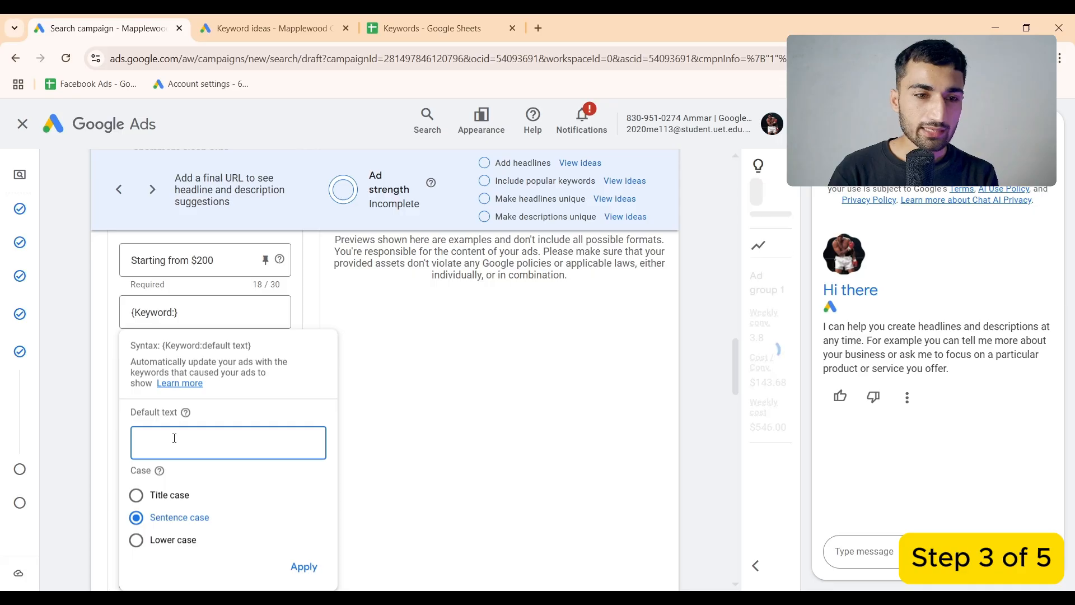
pyautogui.write('R')
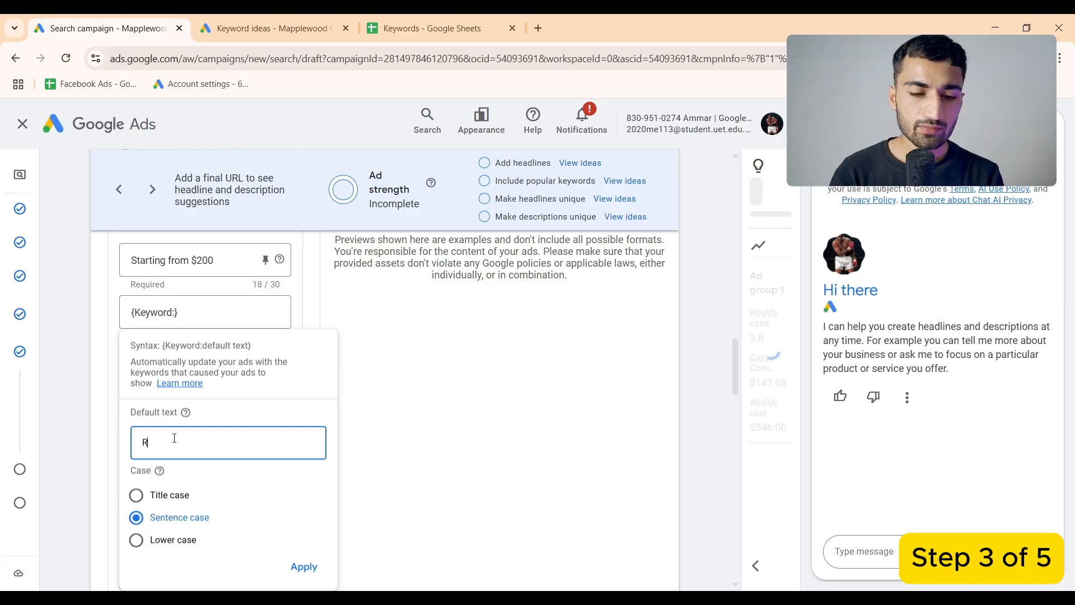
pyautogui.write('esidential Cleaning near you')
pyautogui.click(304, 567)
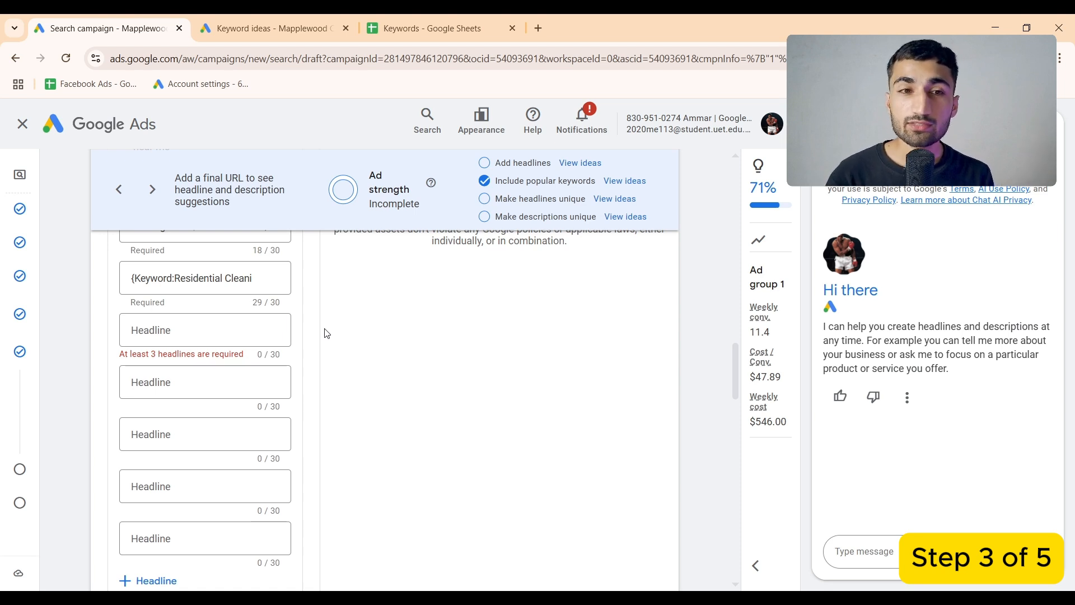
# Write the third headline as "Book us in" followed by a location insertion for the city
pyautogui.click(207, 333)
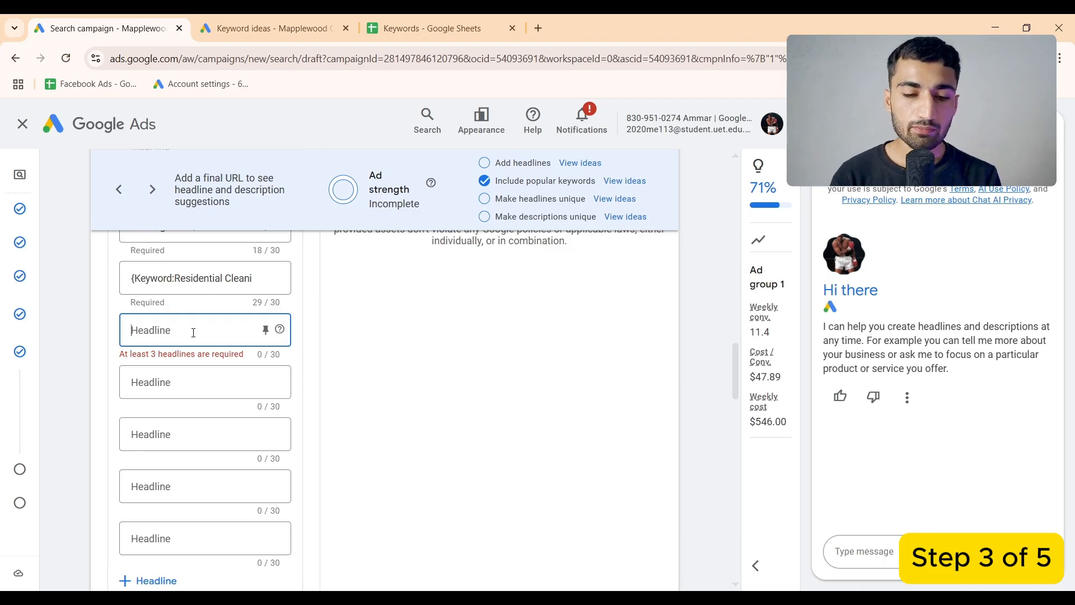
pyautogui.write('Book us in')
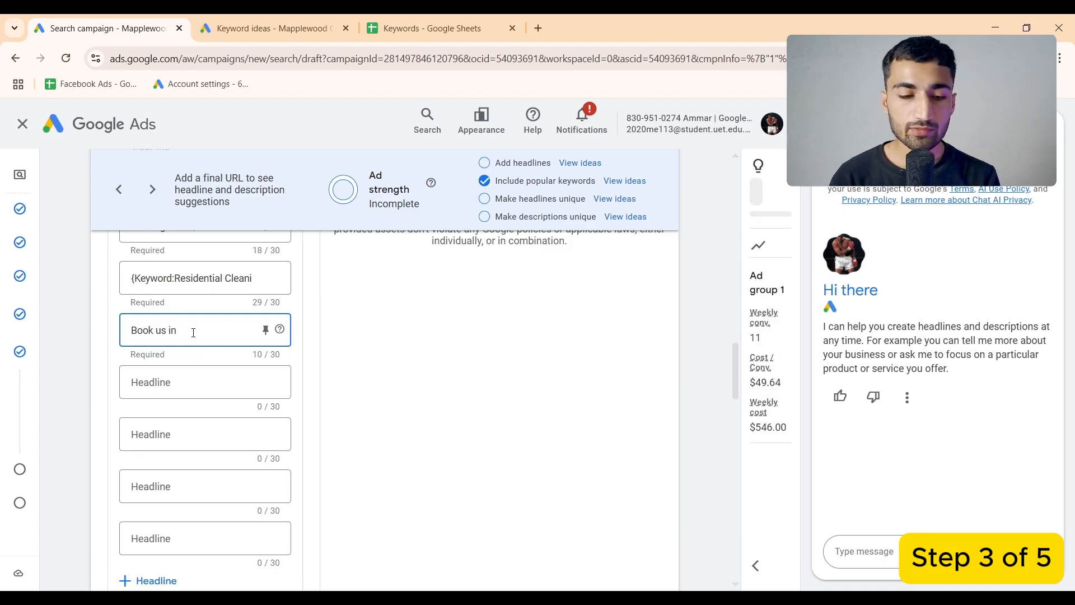
pyautogui.write(' {')
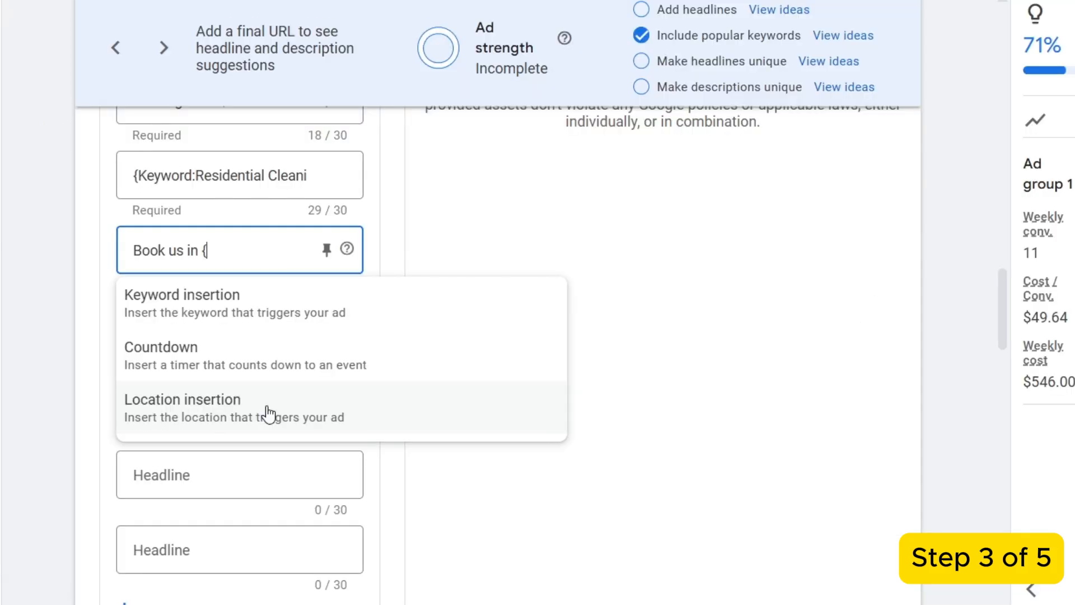
pyautogui.click(231, 442)
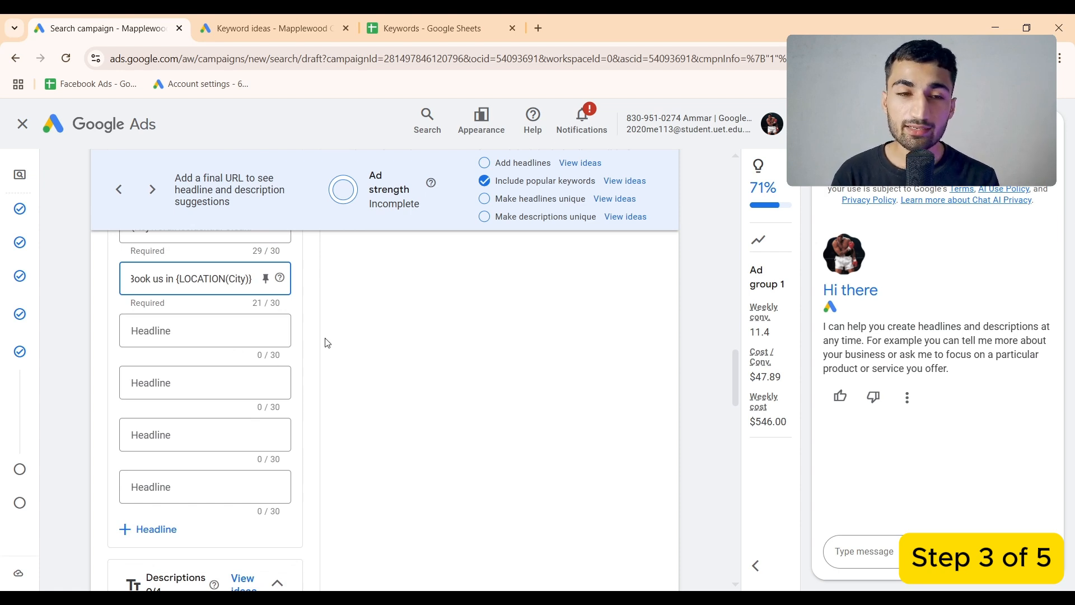
# Compare the headlines with the residential and apartment keywords in the ad group, and check the ad preview
pyautogui.scroll(2, 327, 342)
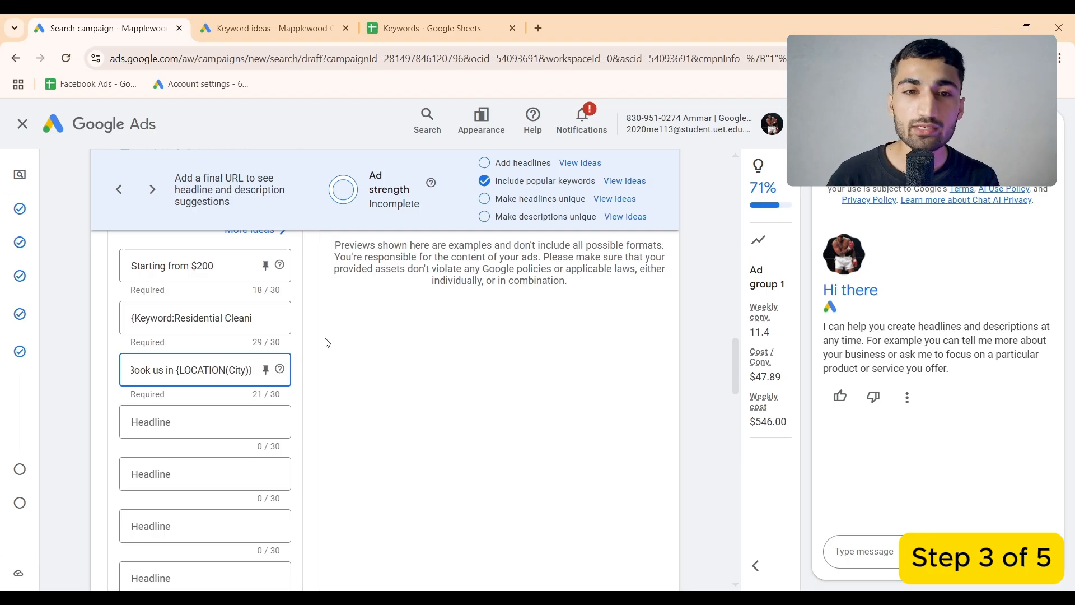
pyautogui.scroll(15, 328, 342)
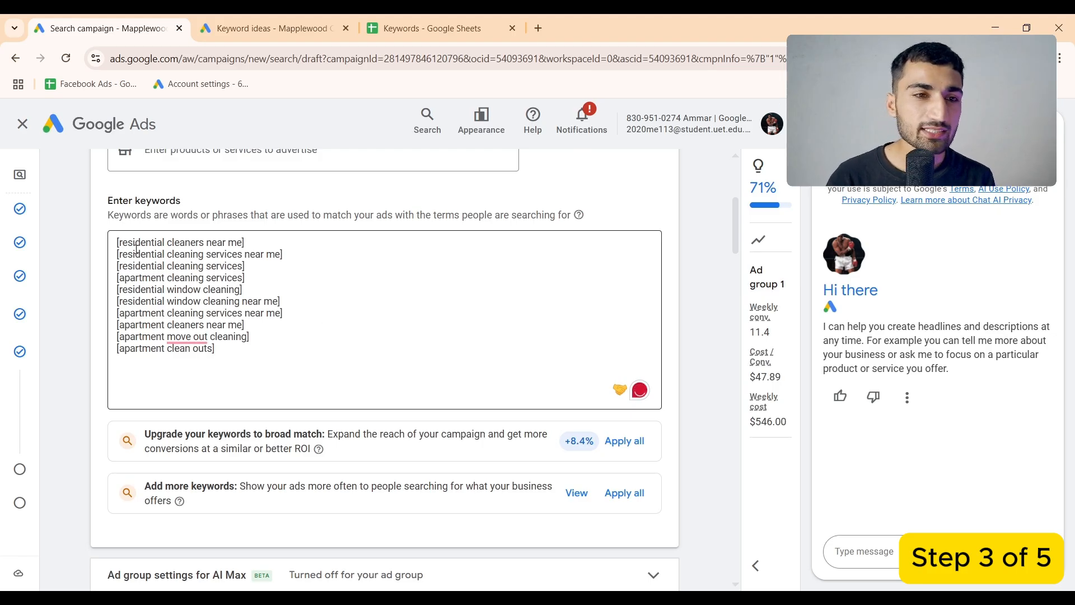
pyautogui.moveTo(121, 242); pyautogui.dragTo(211, 239)
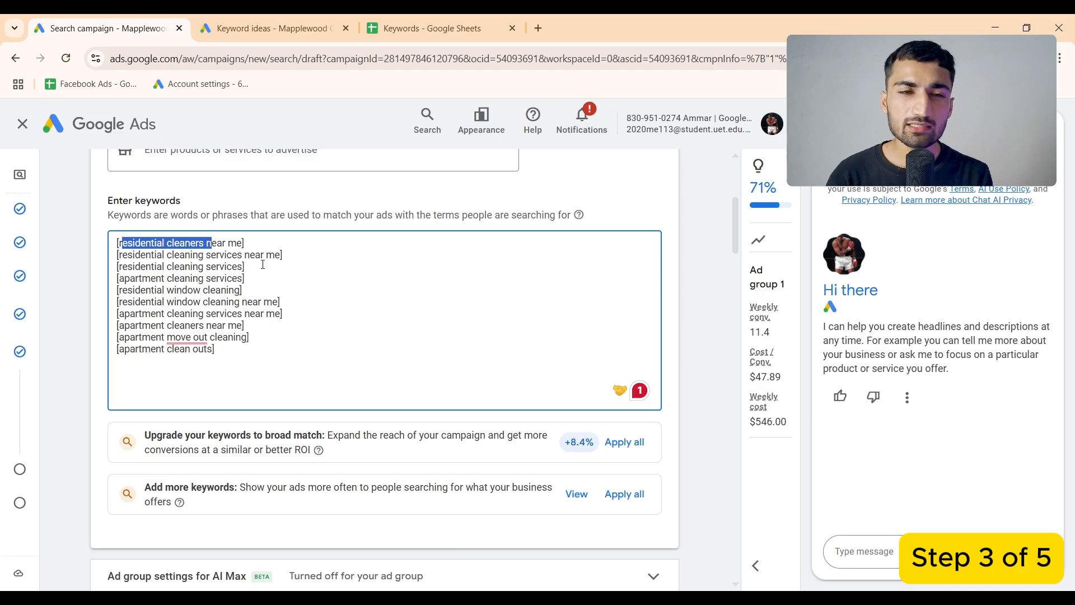
pyautogui.moveTo(121, 277); pyautogui.dragTo(241, 278)
pyautogui.click(271, 299)
pyautogui.scroll(-10, 272, 300)
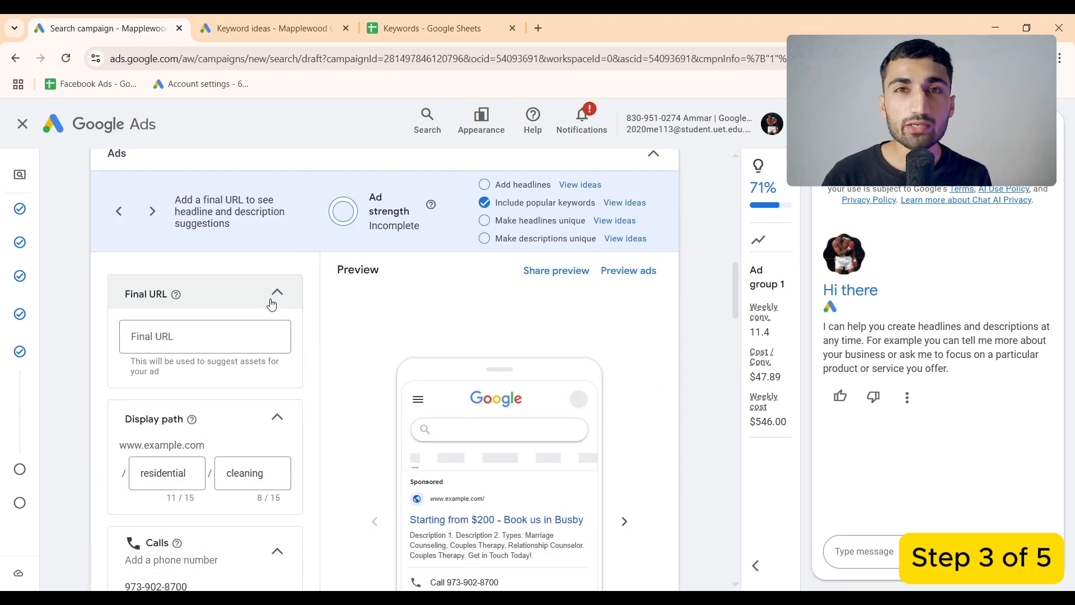
pyautogui.scroll(-8, 272, 304)
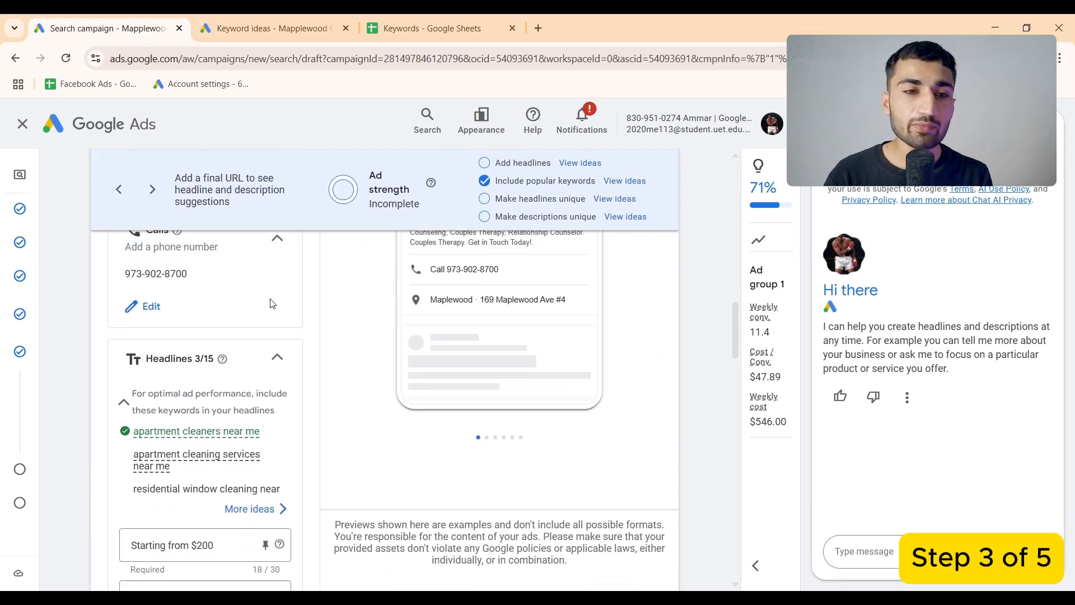
# Check the three filled headlines and the empty description fields of the ad
pyautogui.scroll(-1, 295, 378)
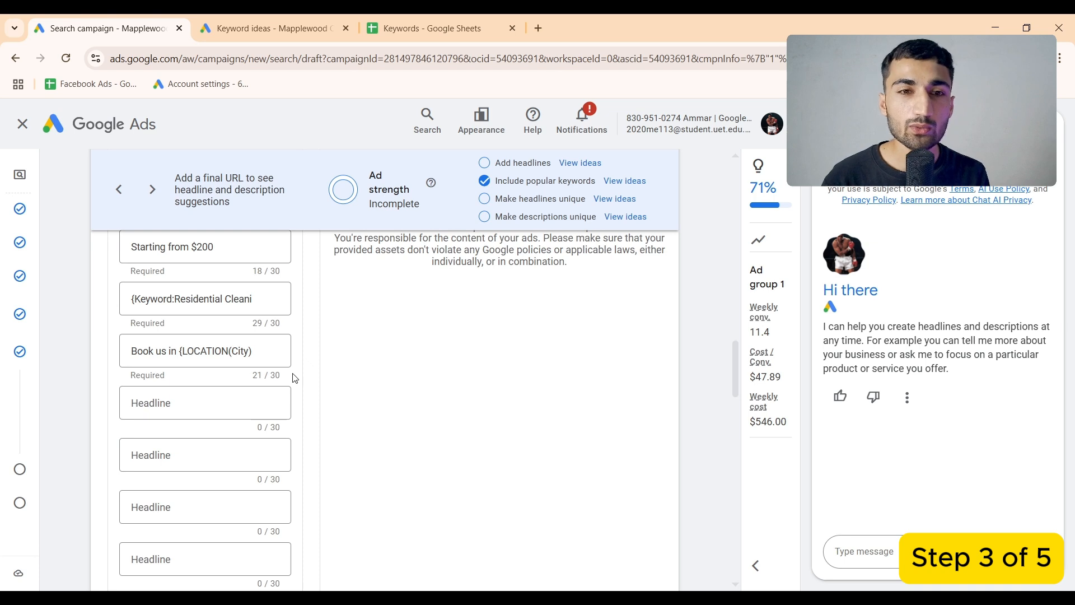
pyautogui.scroll(-10, 295, 377)
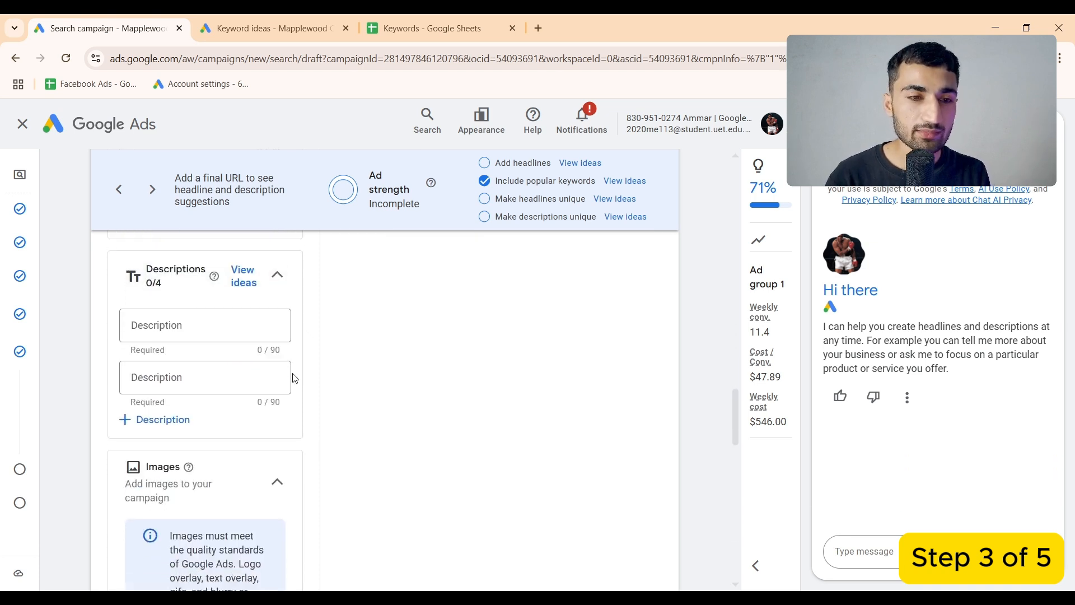
pyautogui.click(226, 349)
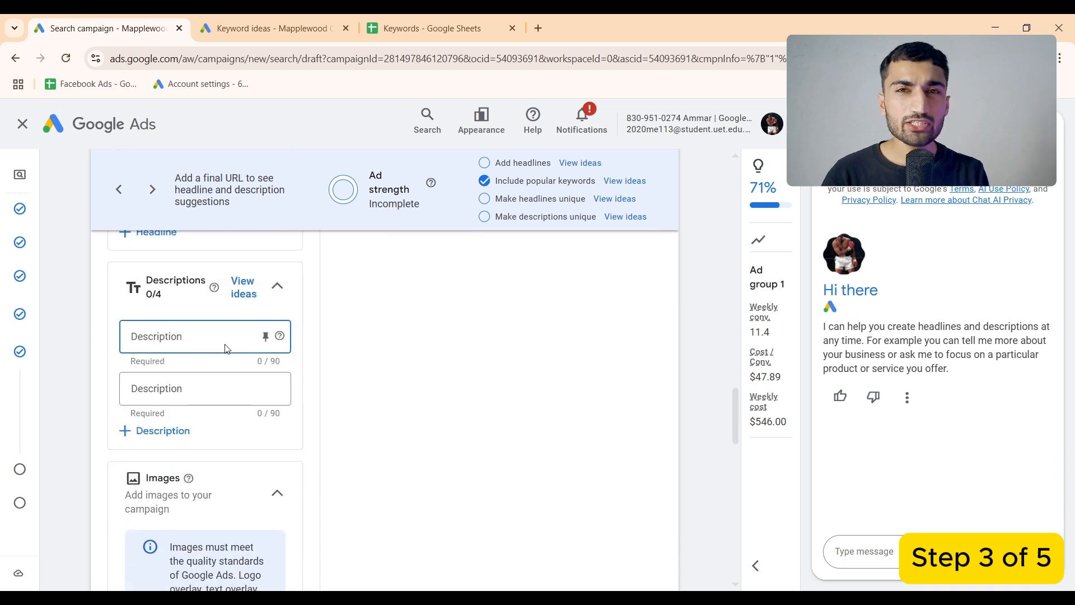
pyautogui.scroll(7, 211, 336)
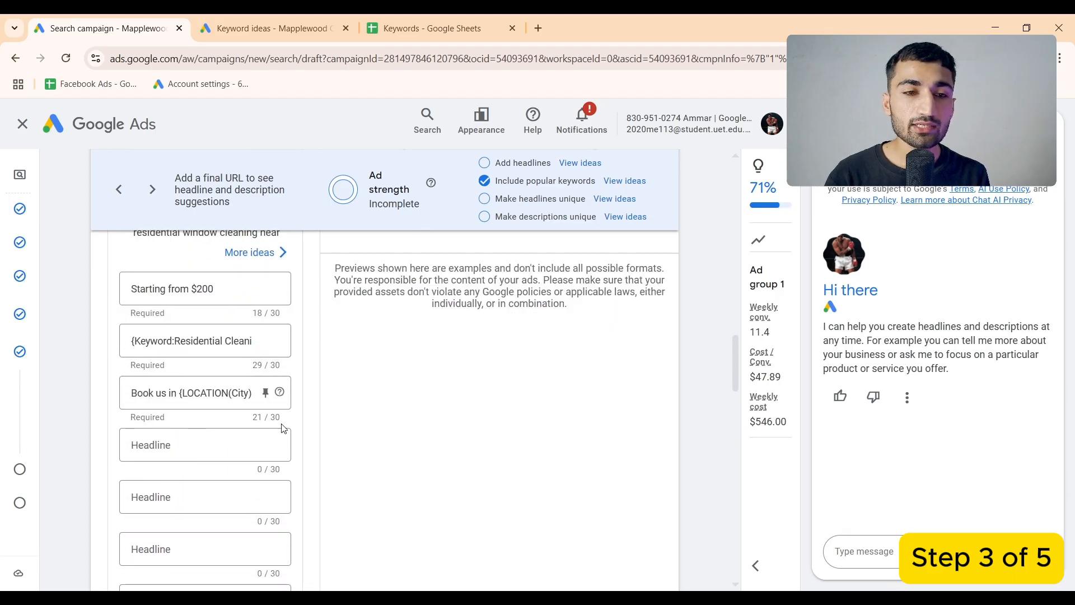
pyautogui.scroll(-7, 283, 427)
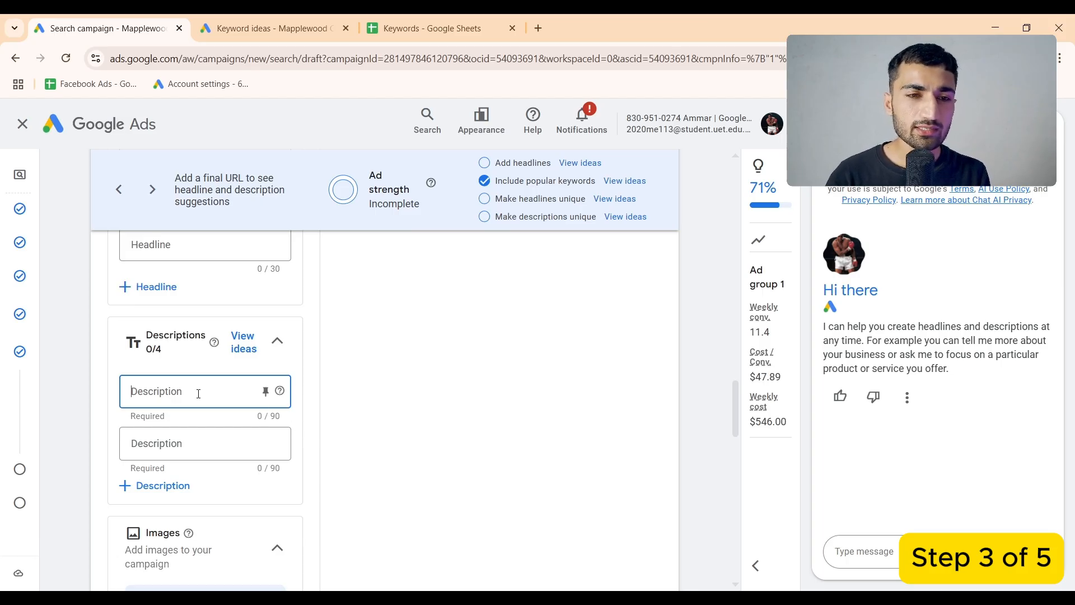
# Look through the ad's images, business name, business logo and sitelinks sections
pyautogui.scroll(-3, 324, 411)
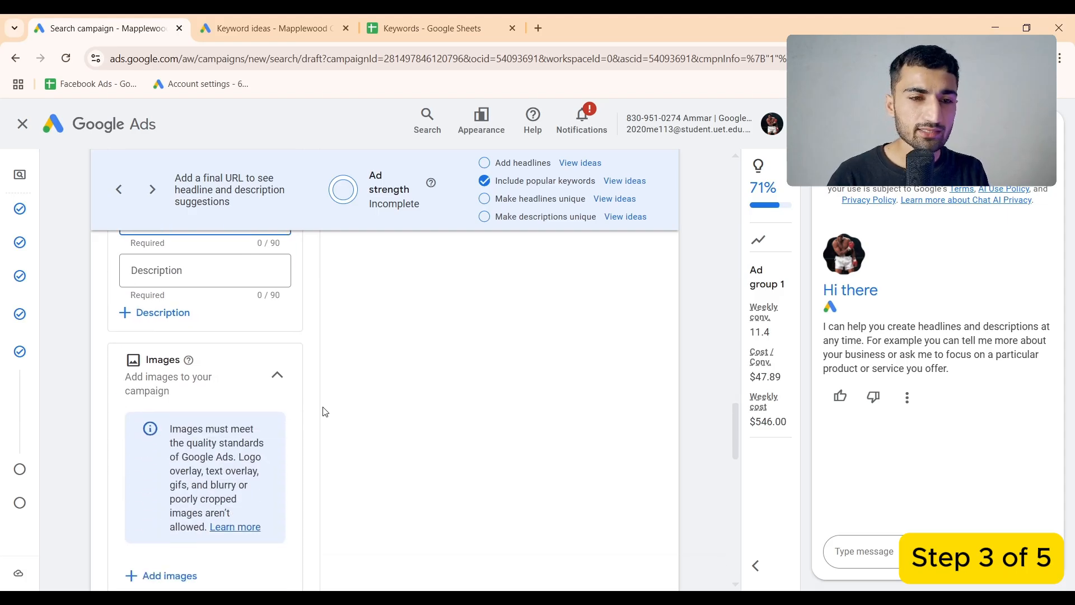
pyautogui.scroll(-3, 321, 411)
pyautogui.scroll(1, 325, 410)
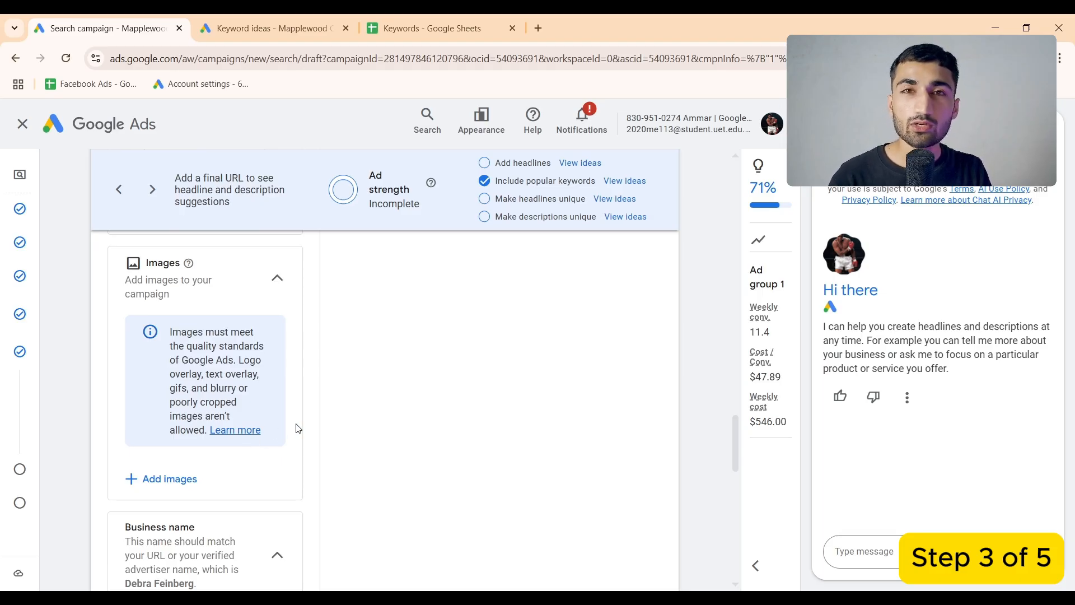
pyautogui.scroll(1, 298, 429)
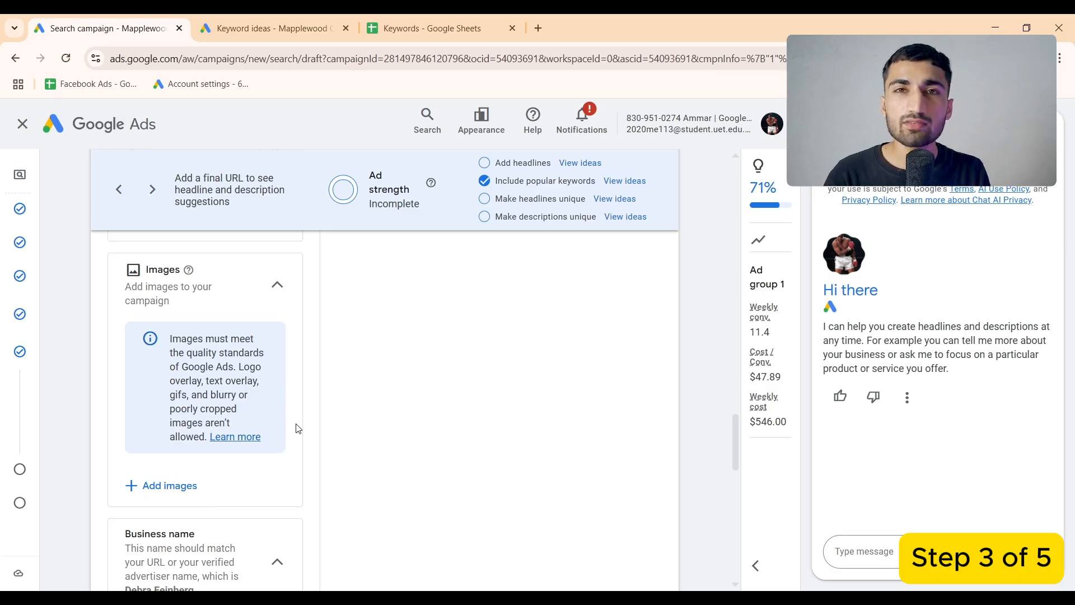
pyautogui.scroll(-1, 298, 429)
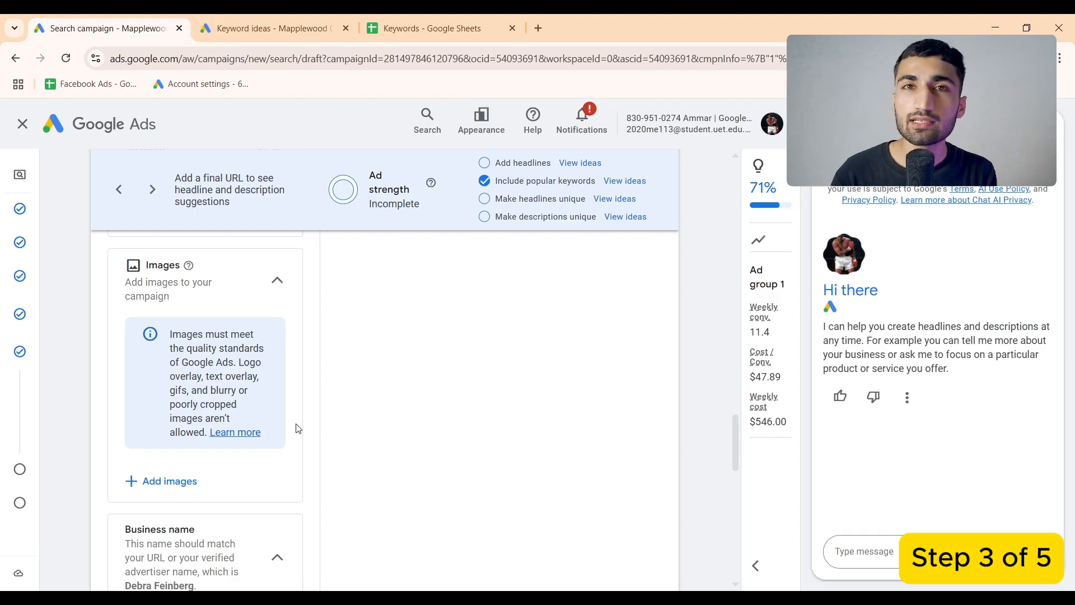
pyautogui.scroll(-4, 229, 407)
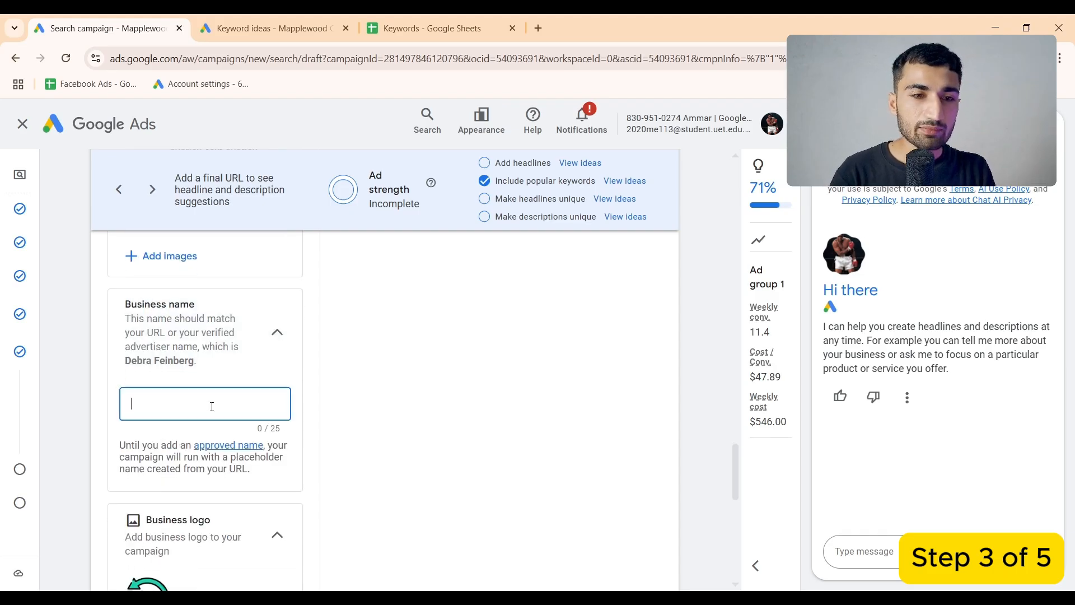
pyautogui.scroll(-1, 212, 407)
pyautogui.scroll(-3, 213, 411)
pyautogui.scroll(-5, 213, 412)
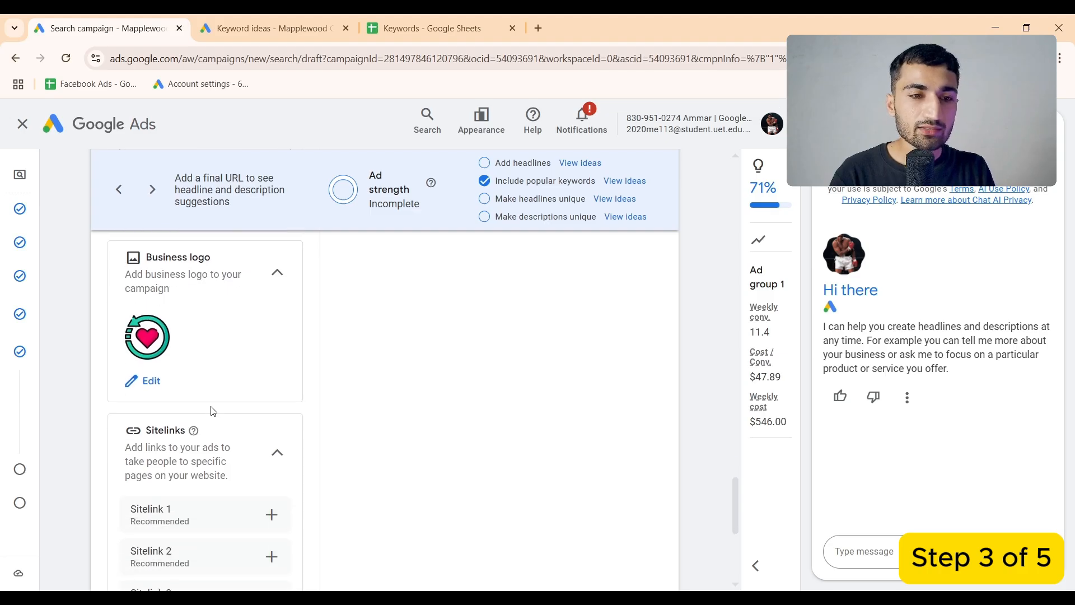
pyautogui.scroll(1, 213, 411)
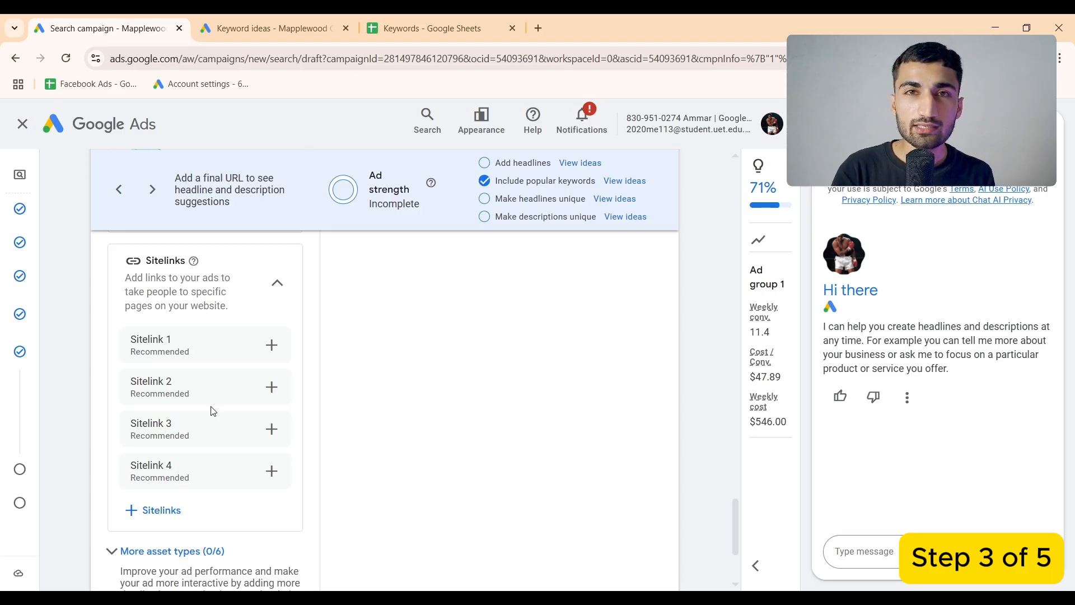
# Examine the fields for creating the first sitelink and the slots for further sitelinks, and leave without creating any
pyautogui.click(271, 344)
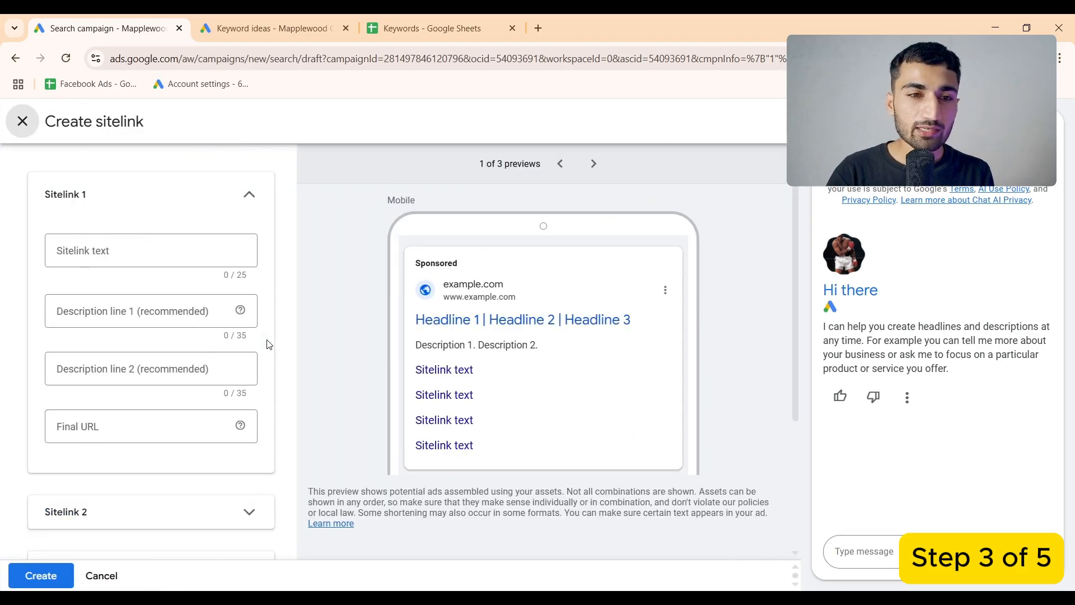
pyautogui.click(157, 253)
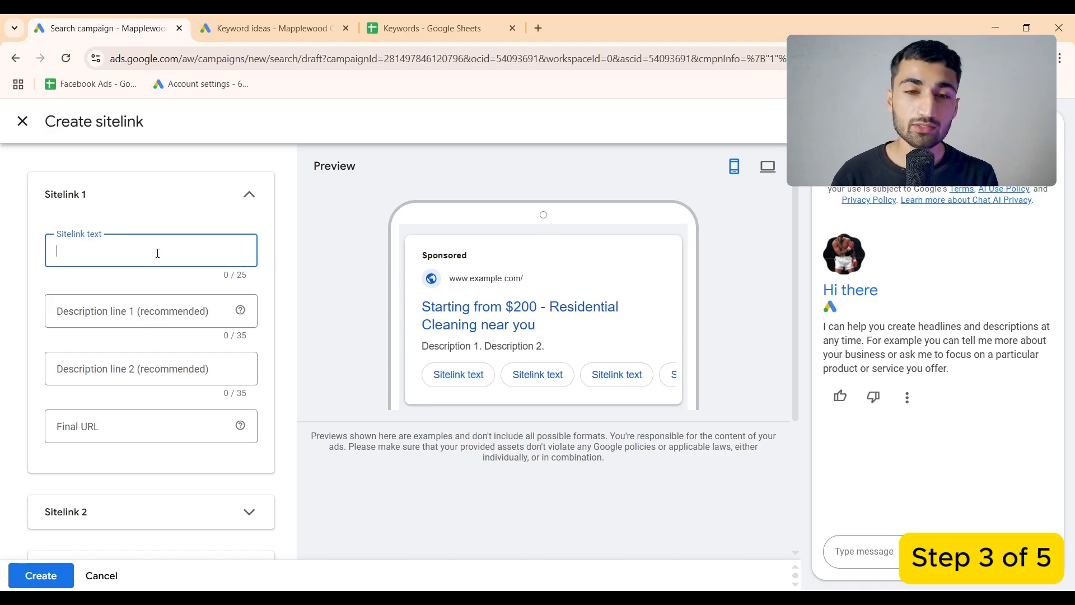
pyautogui.scroll(-2, 158, 253)
pyautogui.scroll(-1, 162, 363)
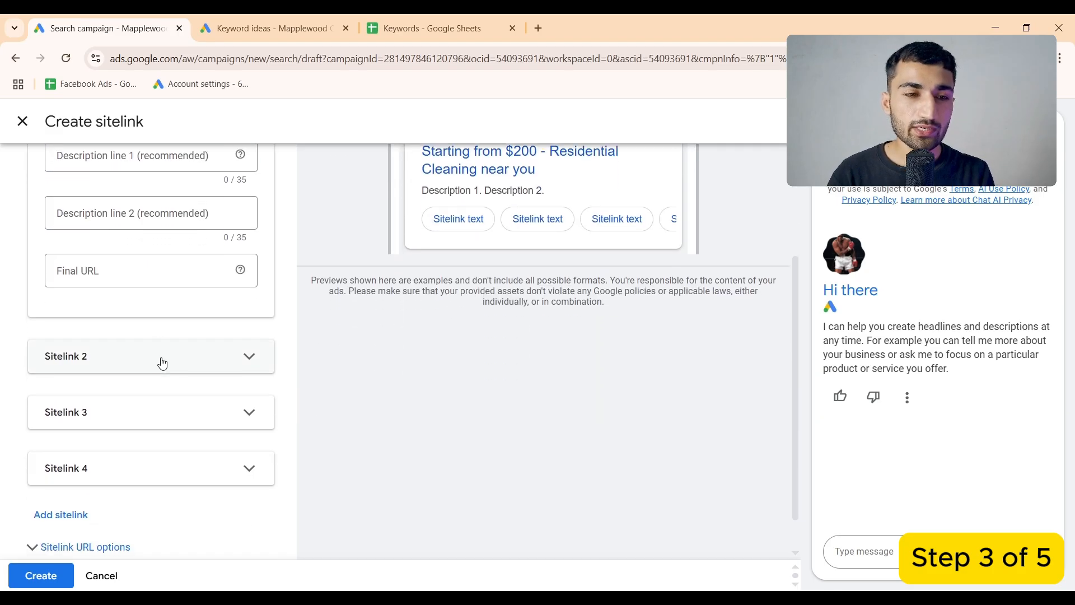
pyautogui.scroll(3, 192, 274)
pyautogui.scroll(-4, 191, 272)
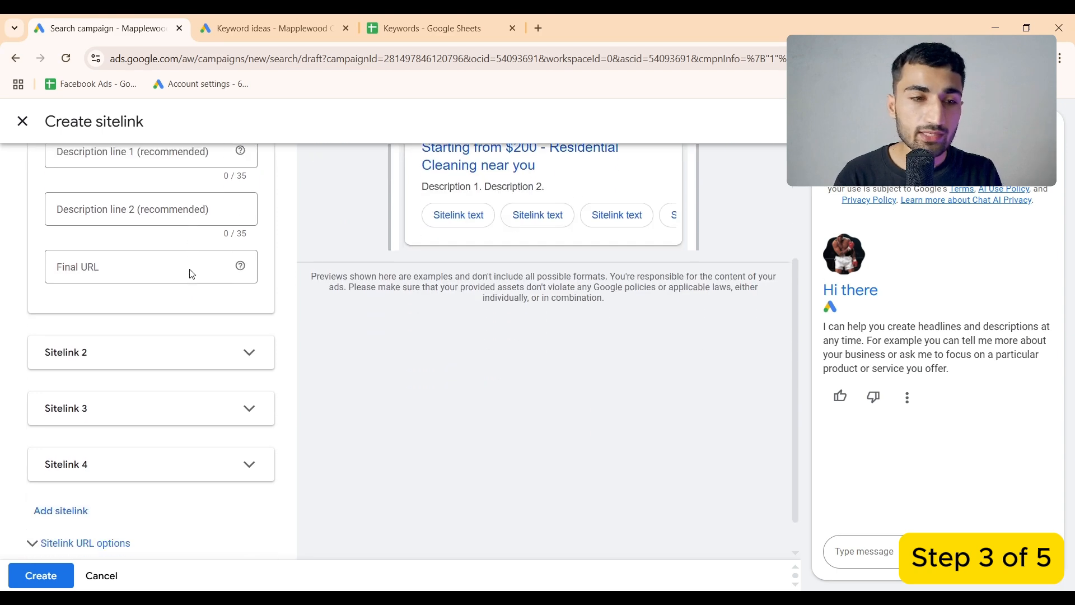
pyautogui.click(87, 576)
# Try out a new structured snippet with the Neighborhoods and Service catalog headers among the additional asset types, and discard it
pyautogui.click(200, 391)
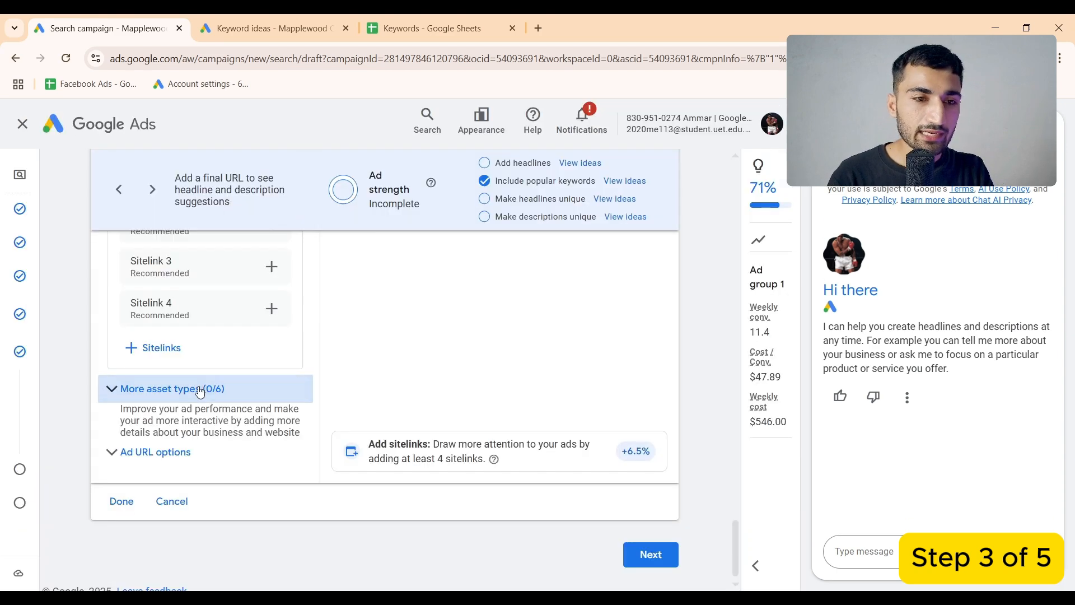
pyautogui.scroll(-3, 247, 403)
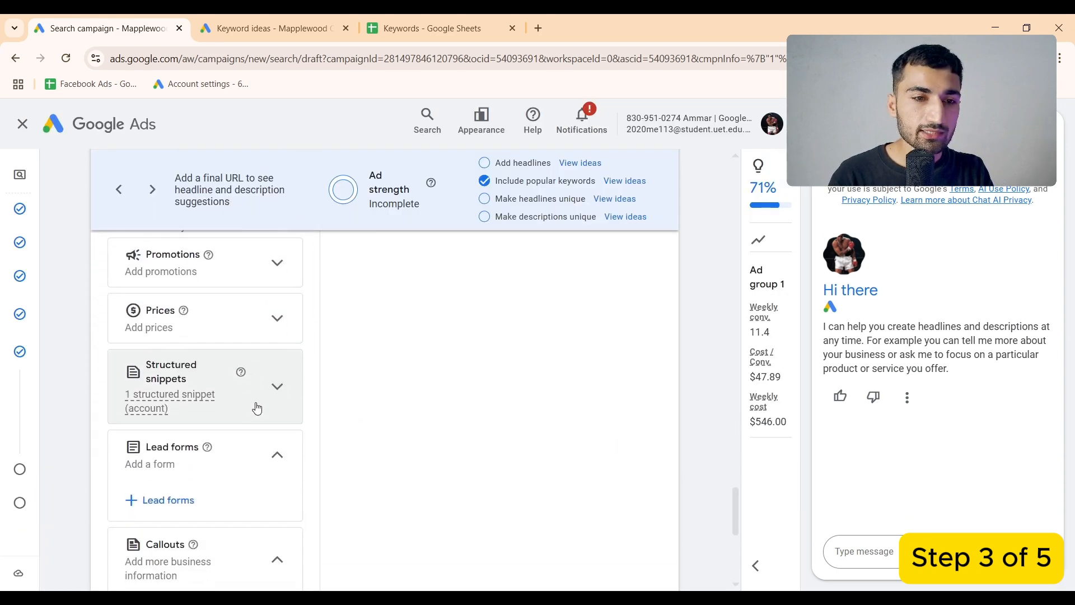
pyautogui.click(256, 407)
pyautogui.click(188, 465)
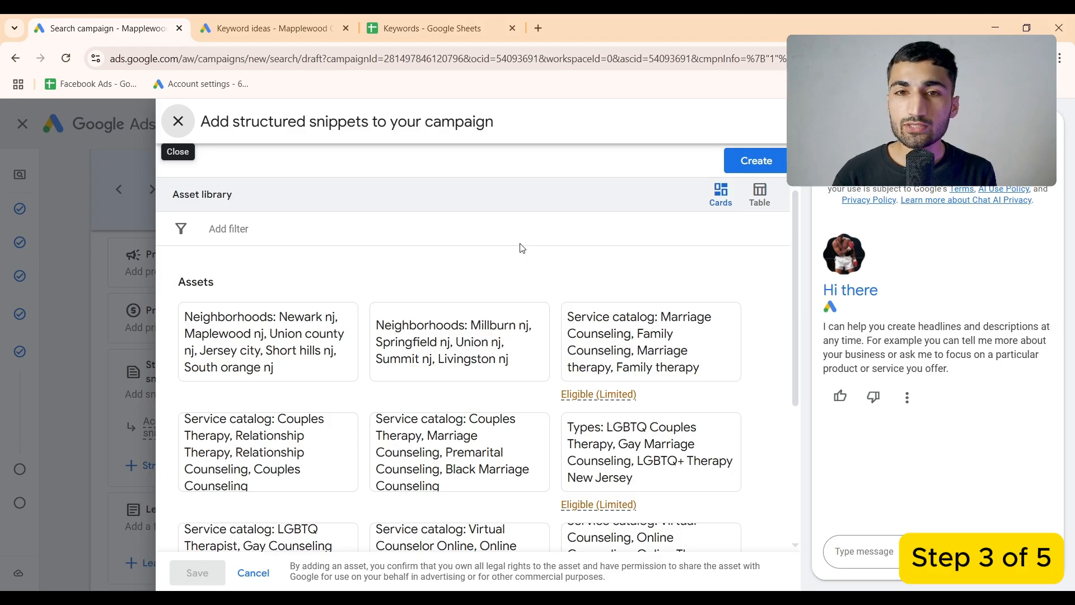
pyautogui.click(756, 161)
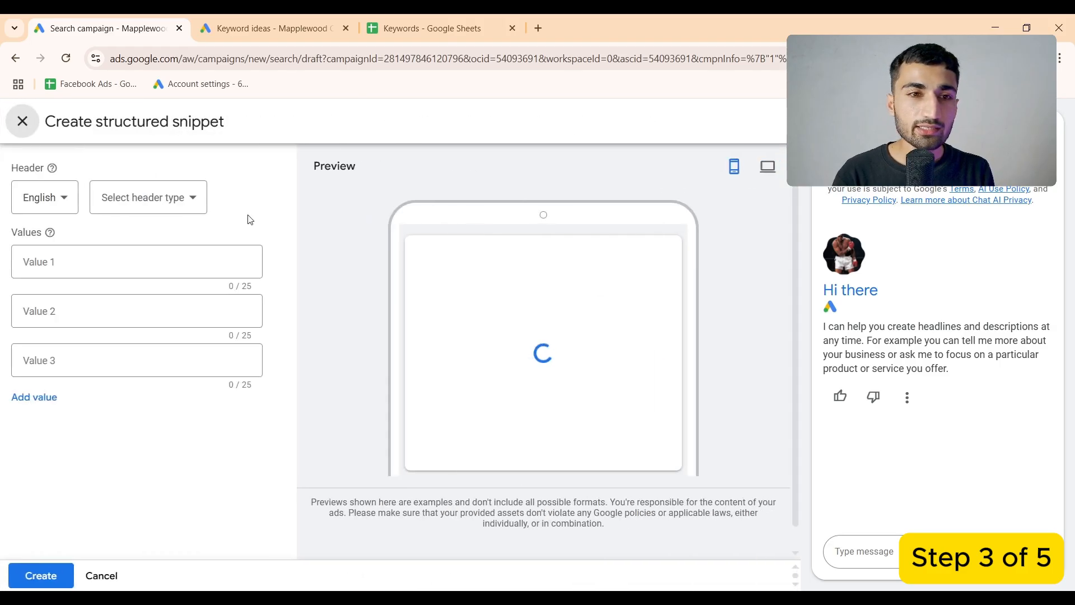
pyautogui.click(180, 209)
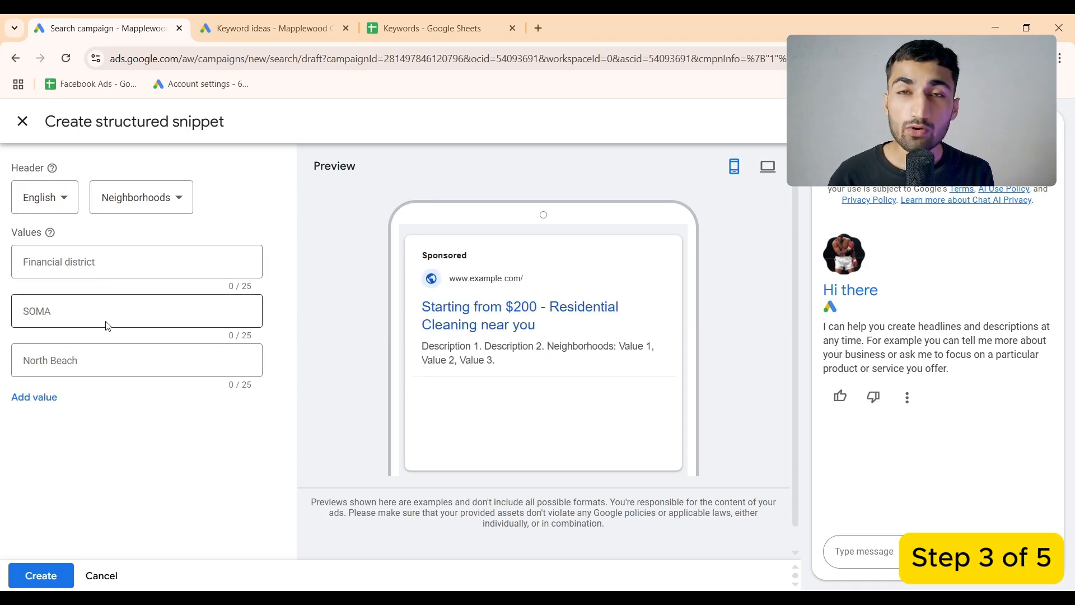
pyautogui.click(120, 199)
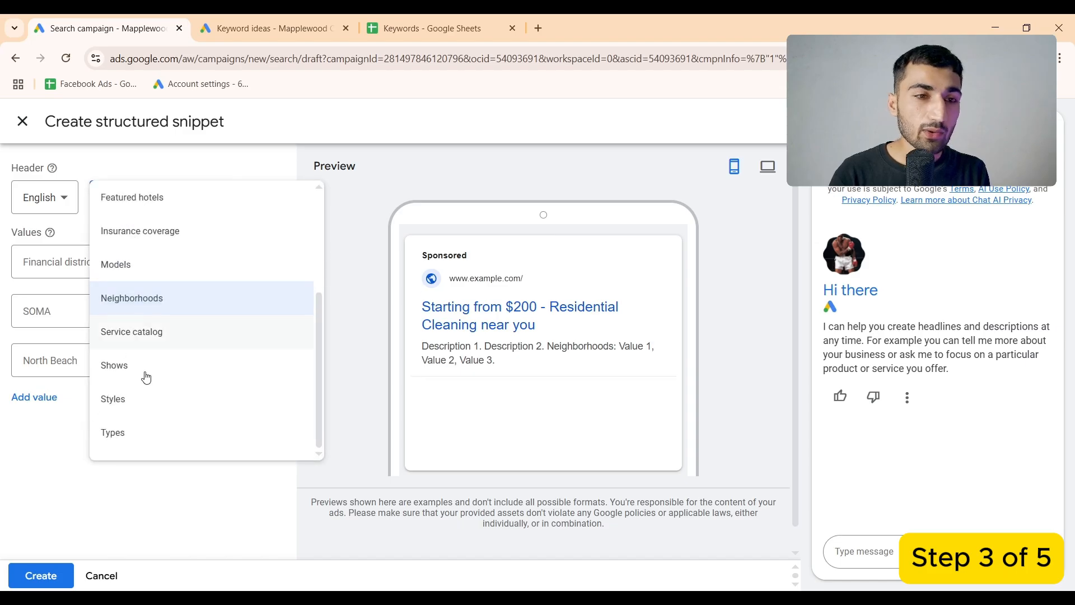
pyautogui.click(160, 336)
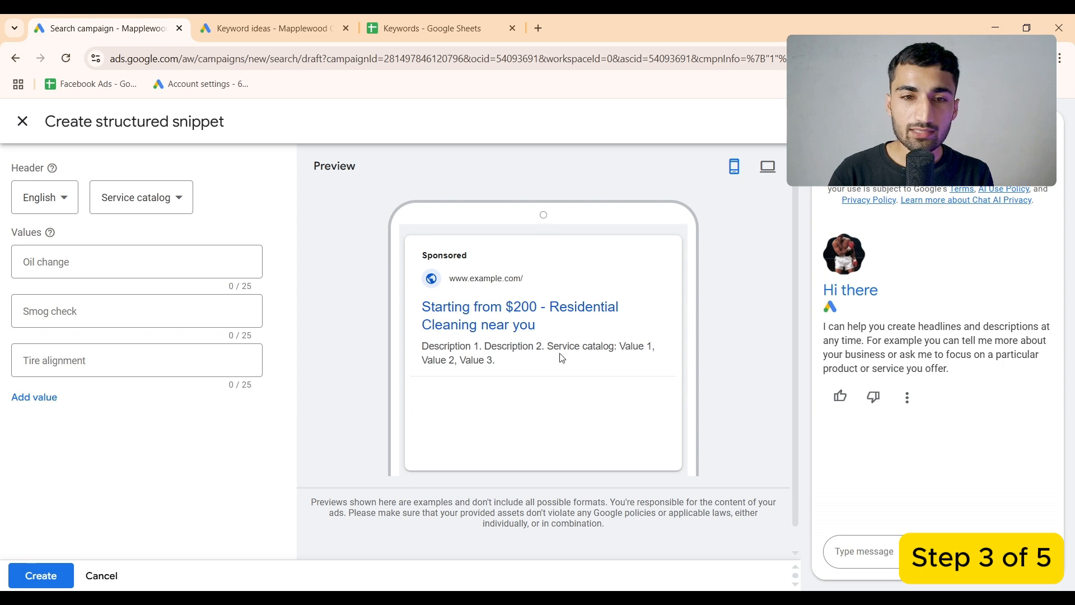
pyautogui.click(101, 576)
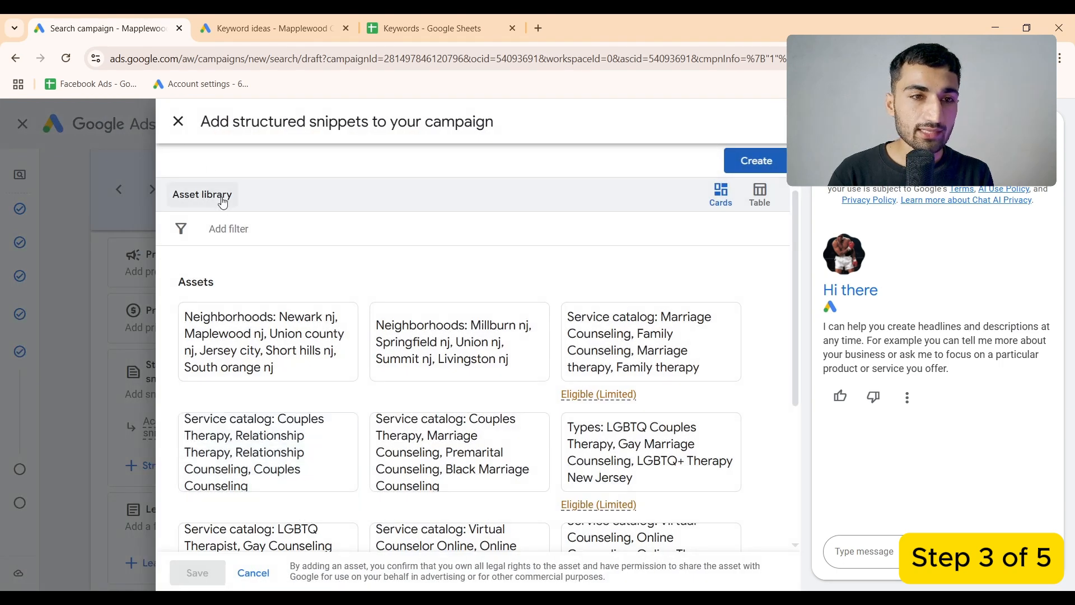
pyautogui.click(178, 121)
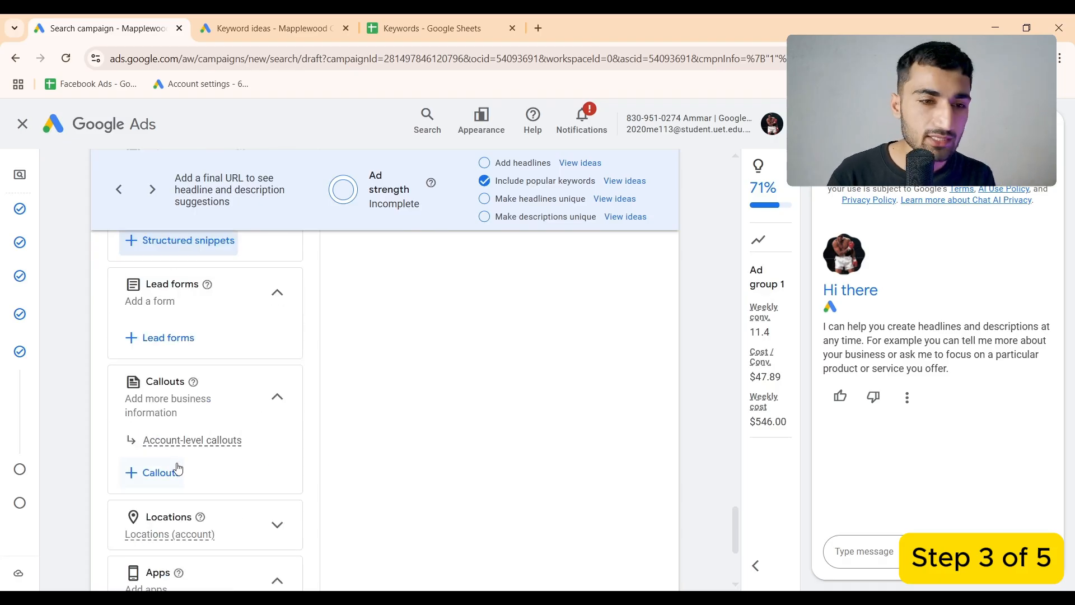
# View the campaign-level callout assets without adding any, and look over the surrounding asset types
pyautogui.click(178, 470)
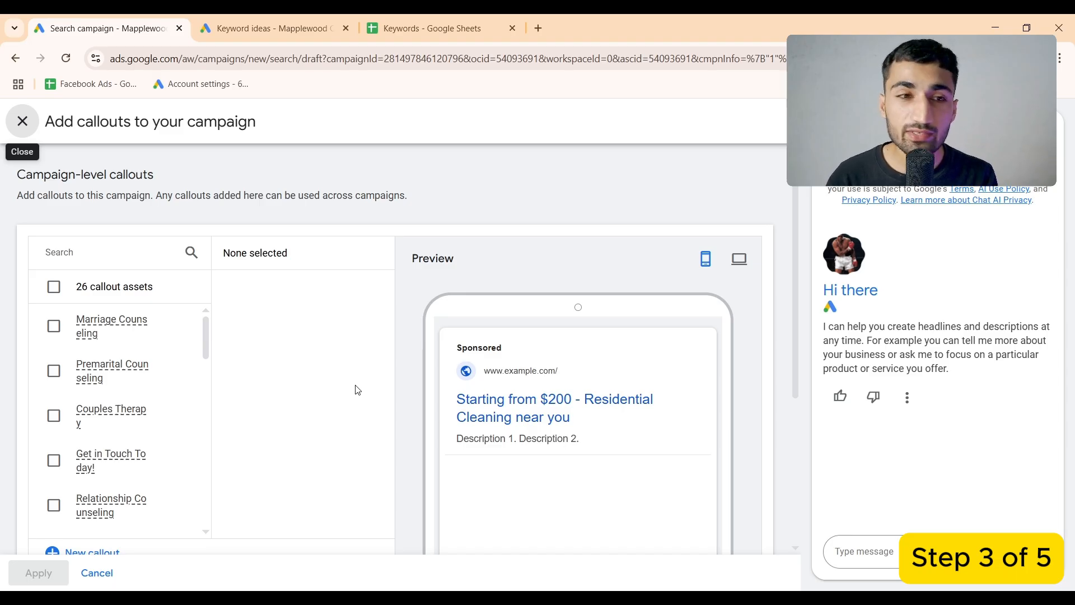
pyautogui.click(91, 582)
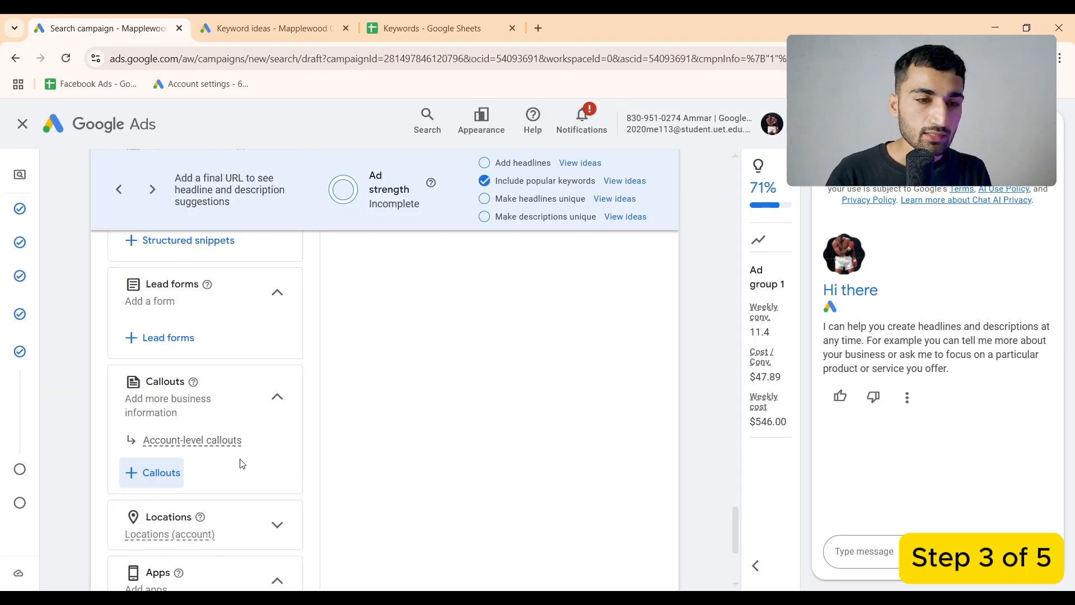
pyautogui.scroll(-4, 241, 463)
pyautogui.scroll(5, 240, 462)
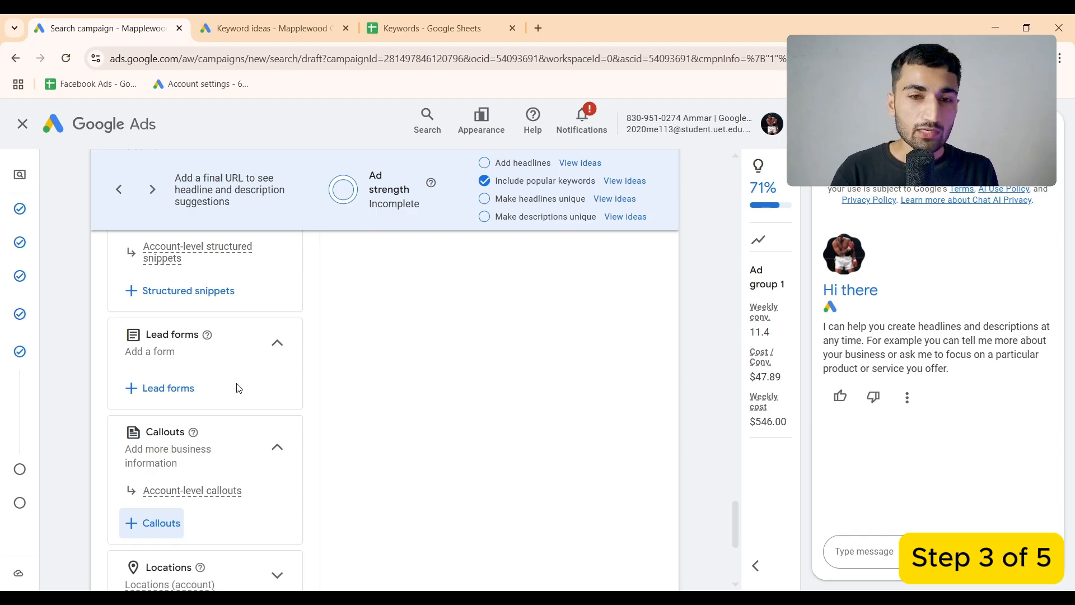
# Finish editing the ad and continue to the campaign's budget settings
pyautogui.scroll(-5, 235, 384)
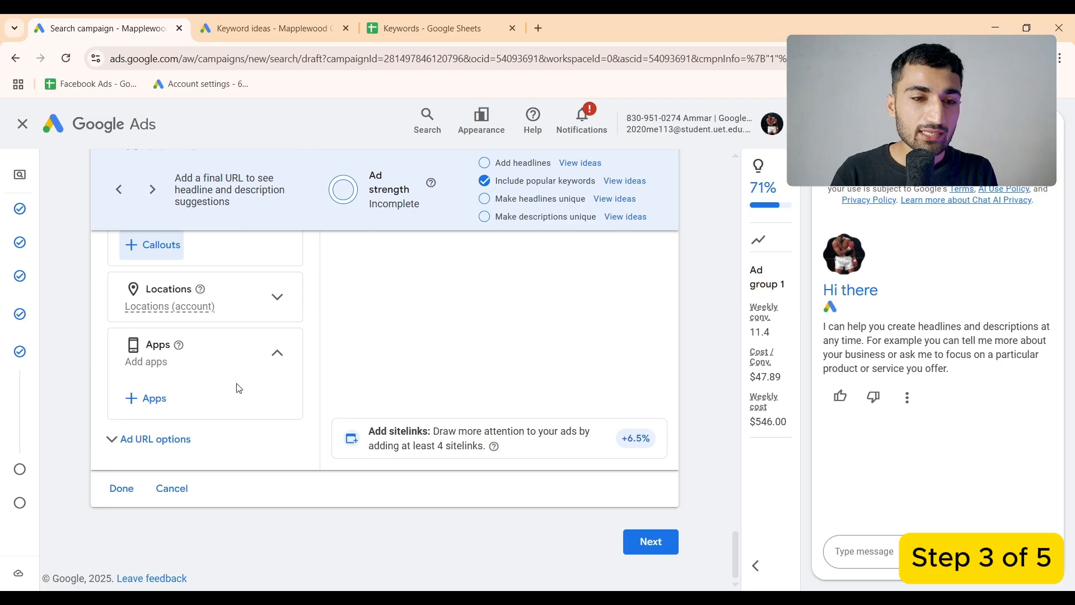
pyautogui.click(128, 497)
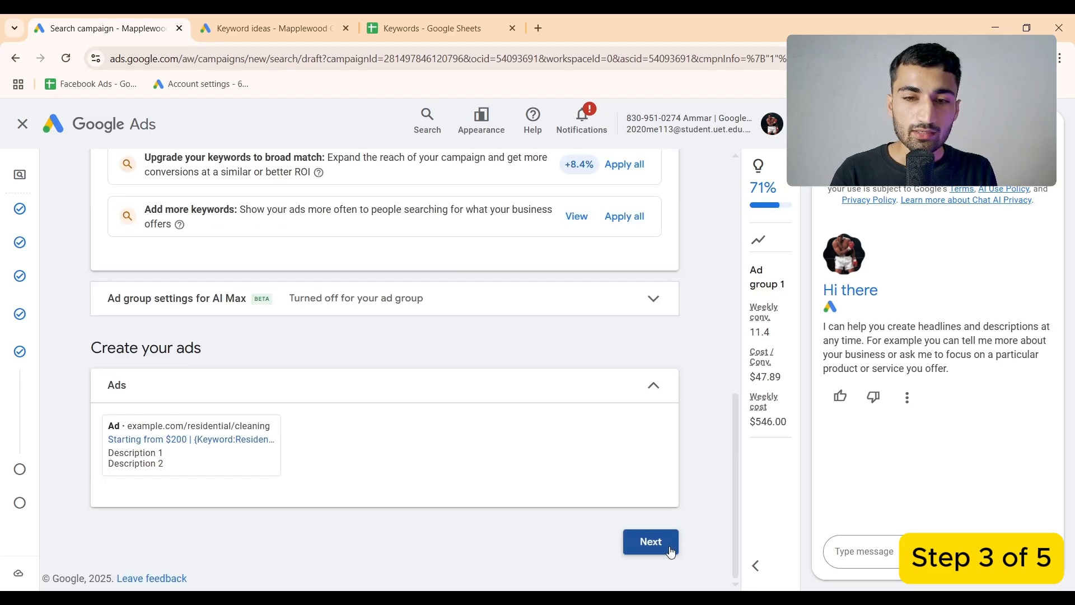
pyautogui.click(666, 548)
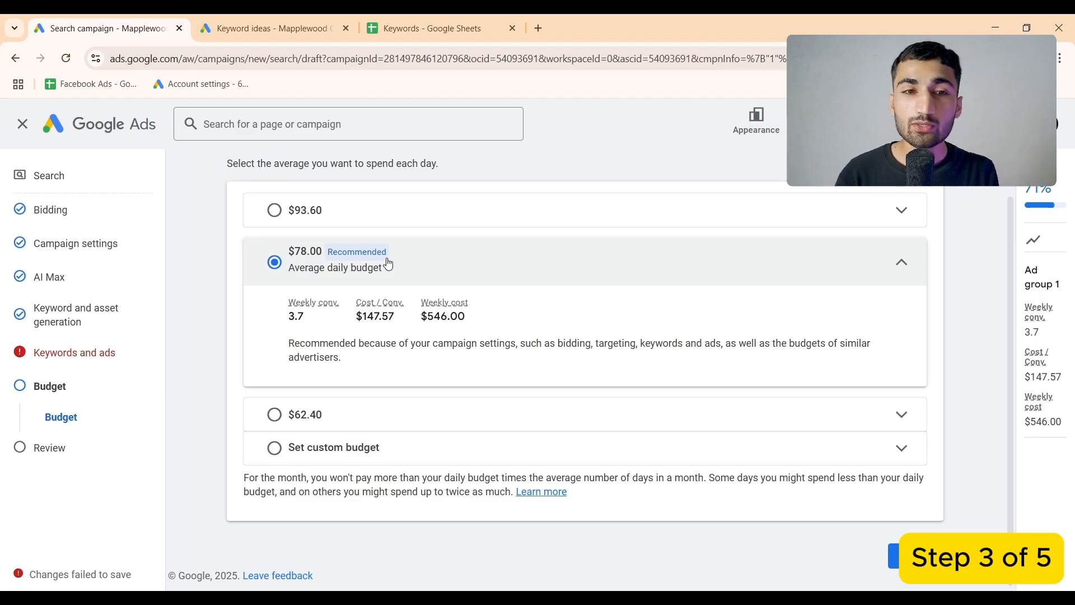
# Go to the Keyword Planner ideas, clear the keyword selection and reset the refinements so that non-brand keywords are included again
pyautogui.click(275, 28)
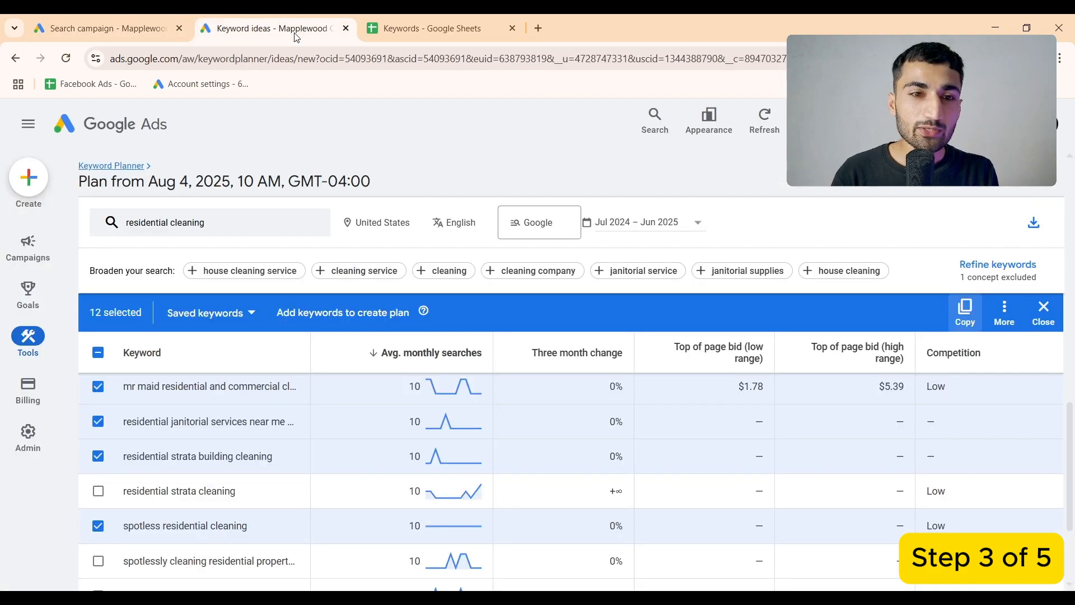
pyautogui.click(1043, 312)
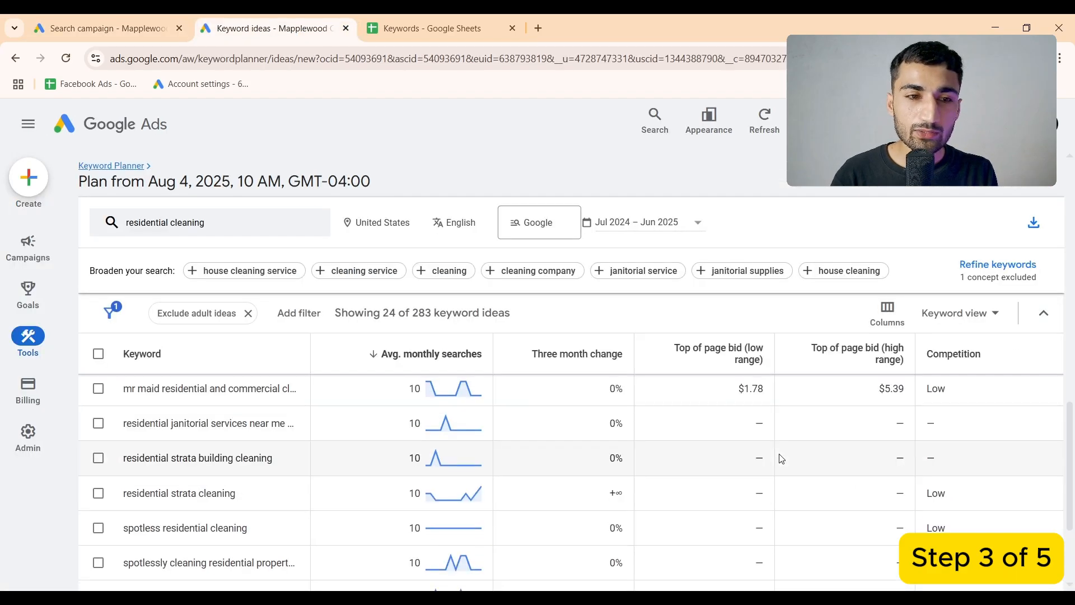
pyautogui.scroll(5, 781, 458)
pyautogui.click(1015, 306)
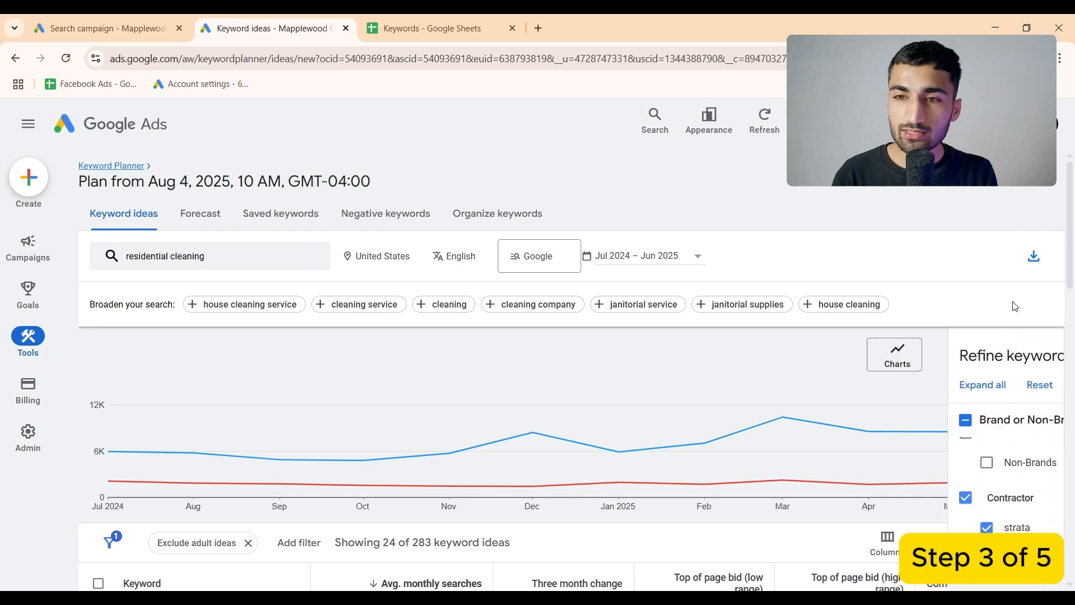
pyautogui.click(842, 452)
pyautogui.click(1037, 355)
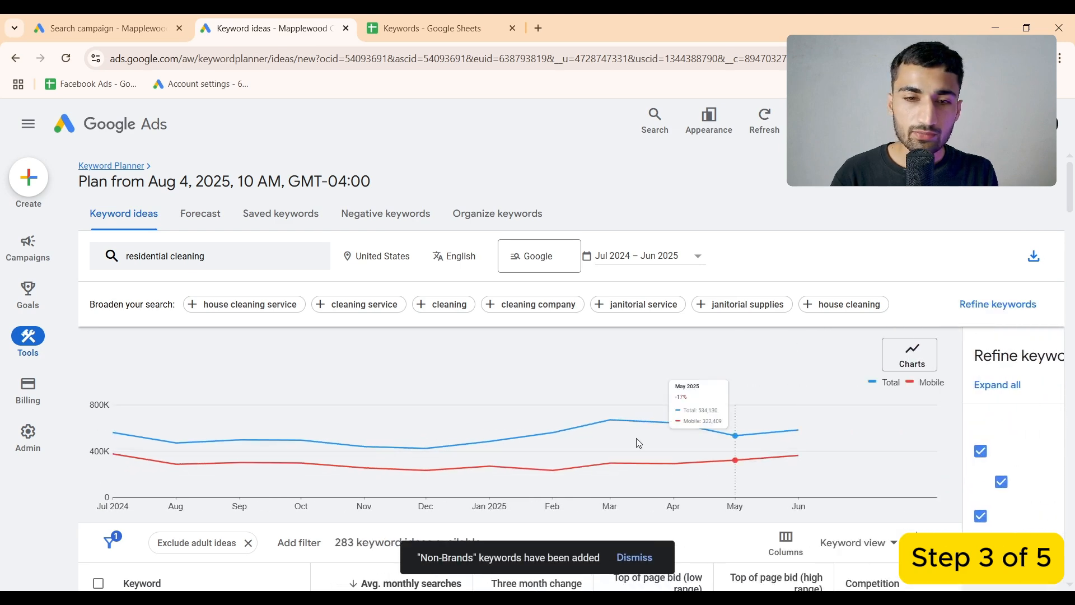
# Select the keywords residential cleaning services near me and residential cleaners near me, and examine the top-of-page bid range of the latter
pyautogui.scroll(-5, 638, 443)
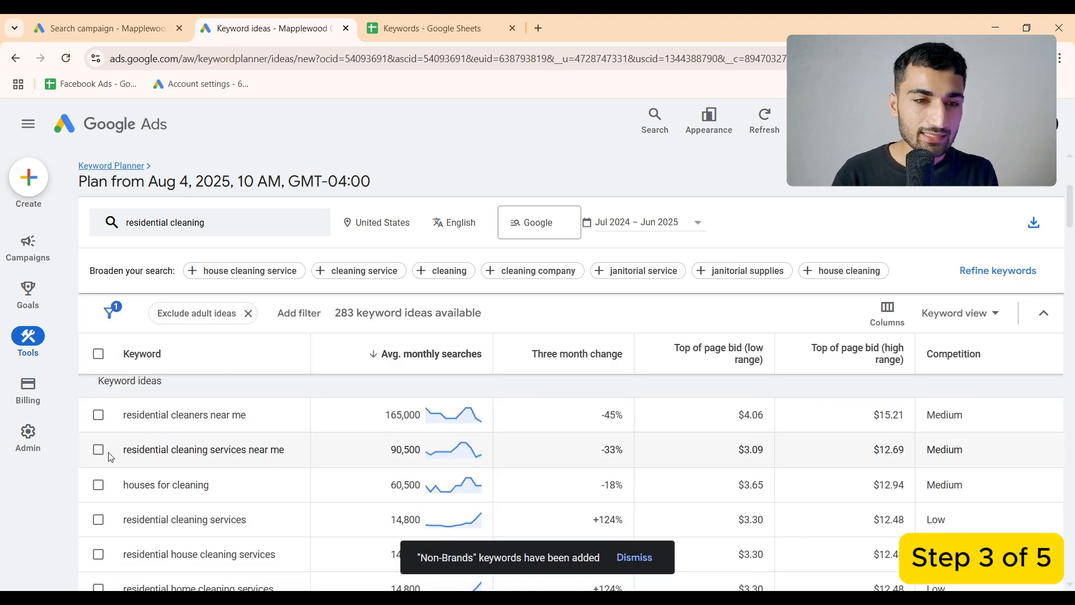
pyautogui.click(98, 450)
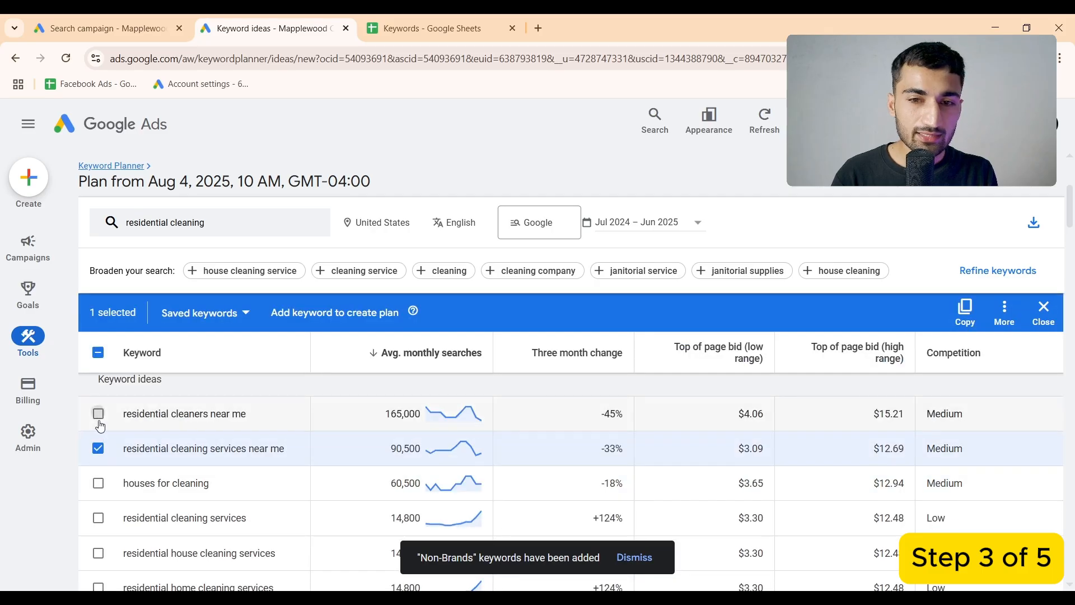
pyautogui.click(98, 414)
pyautogui.moveTo(745, 415); pyautogui.dragTo(888, 420)
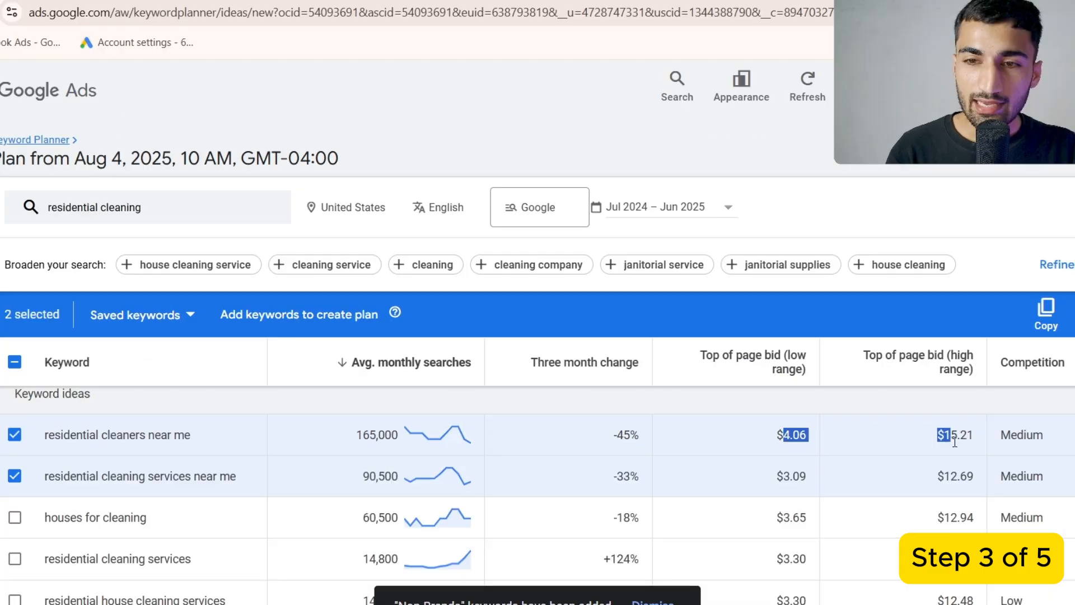
pyautogui.moveTo(955, 442); pyautogui.dragTo(979, 439)
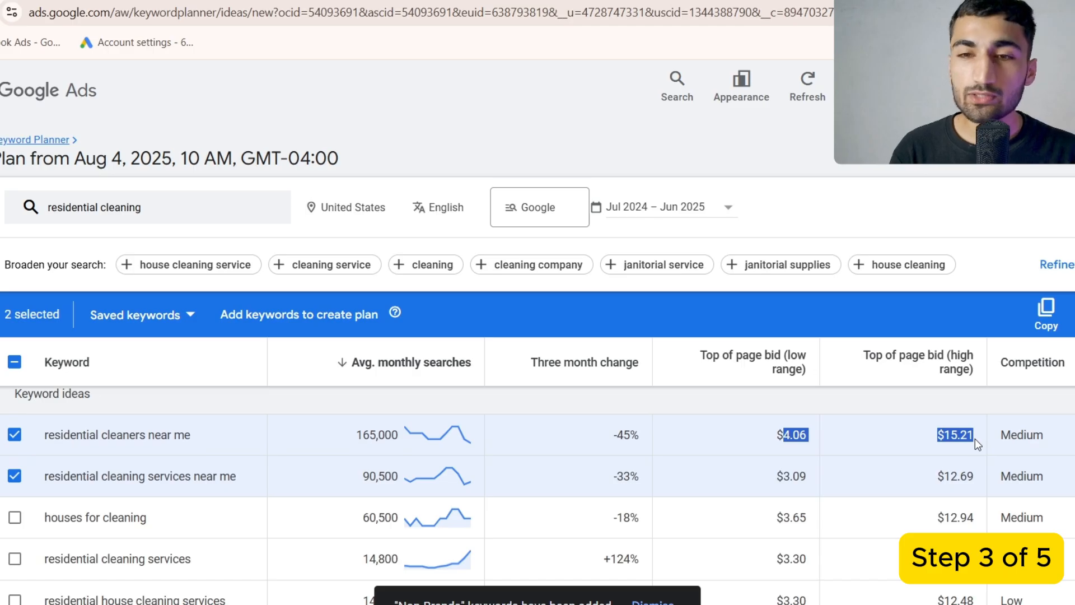
pyautogui.click(946, 442)
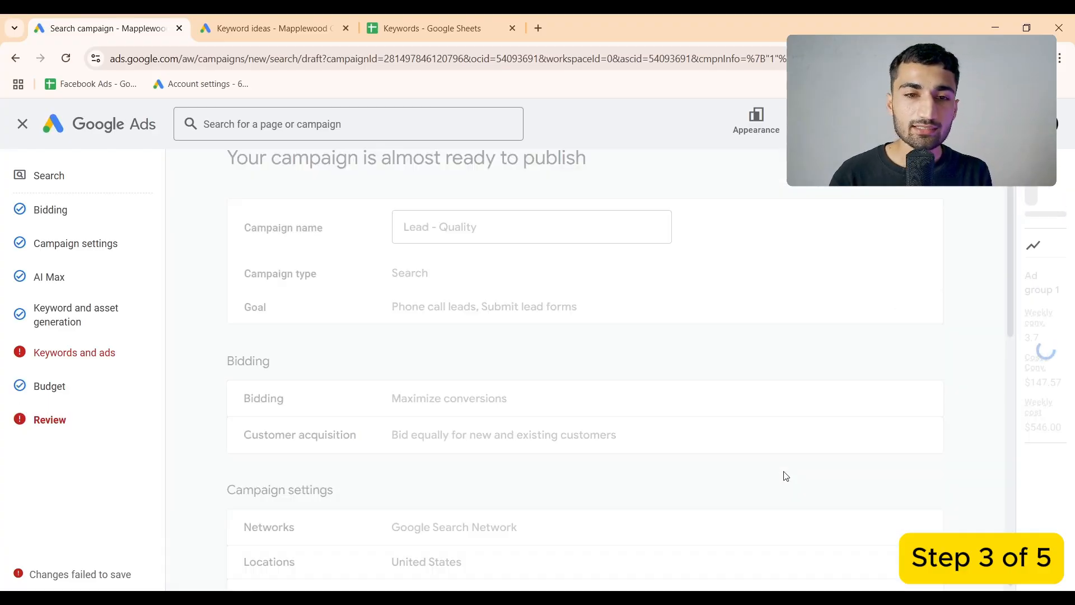
# Look over the campaign's review summary, and go to the account's negative keywords list
pyautogui.scroll(-3, 781, 475)
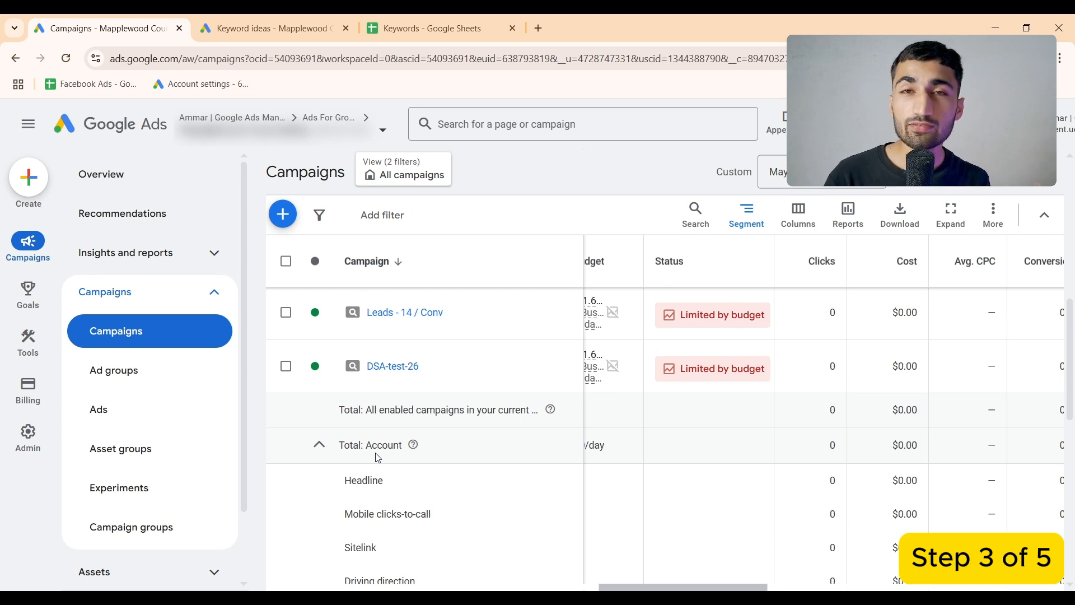
pyautogui.scroll(-1, 174, 448)
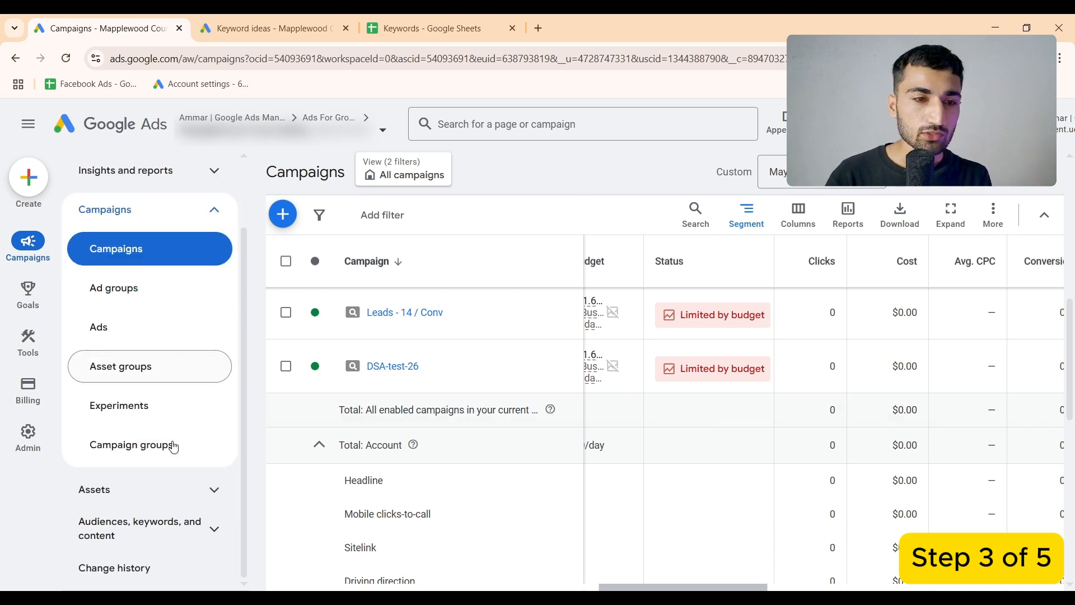
pyautogui.click(166, 526)
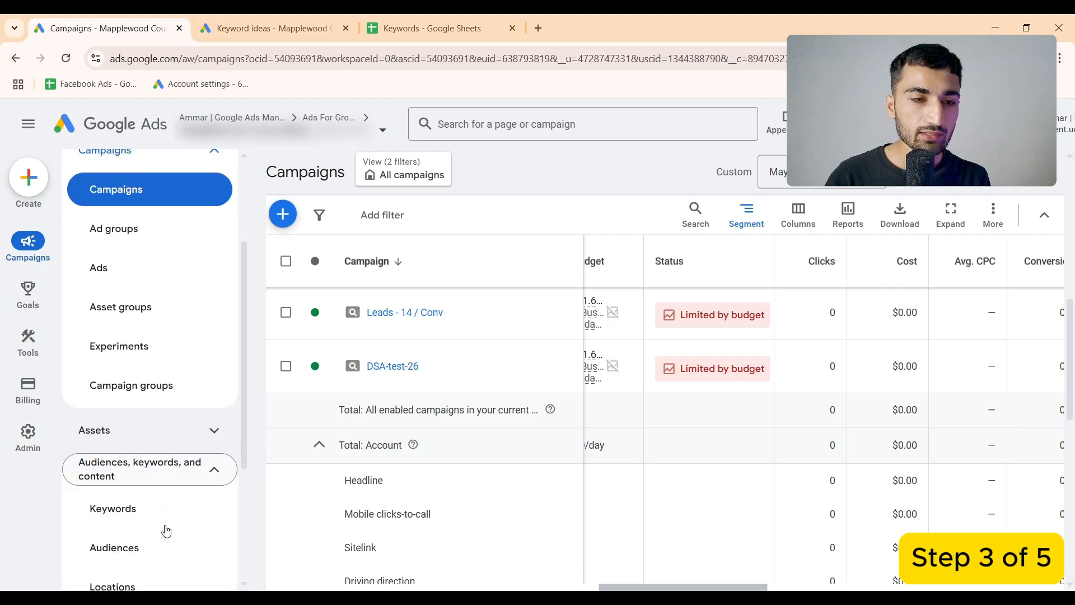
pyautogui.click(135, 456)
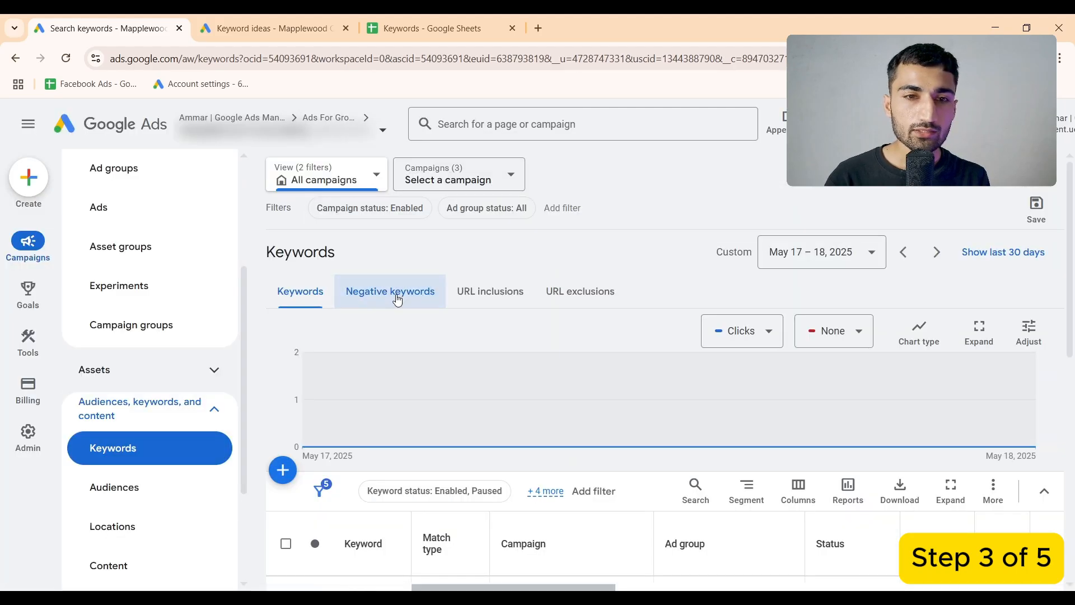
pyautogui.click(394, 295)
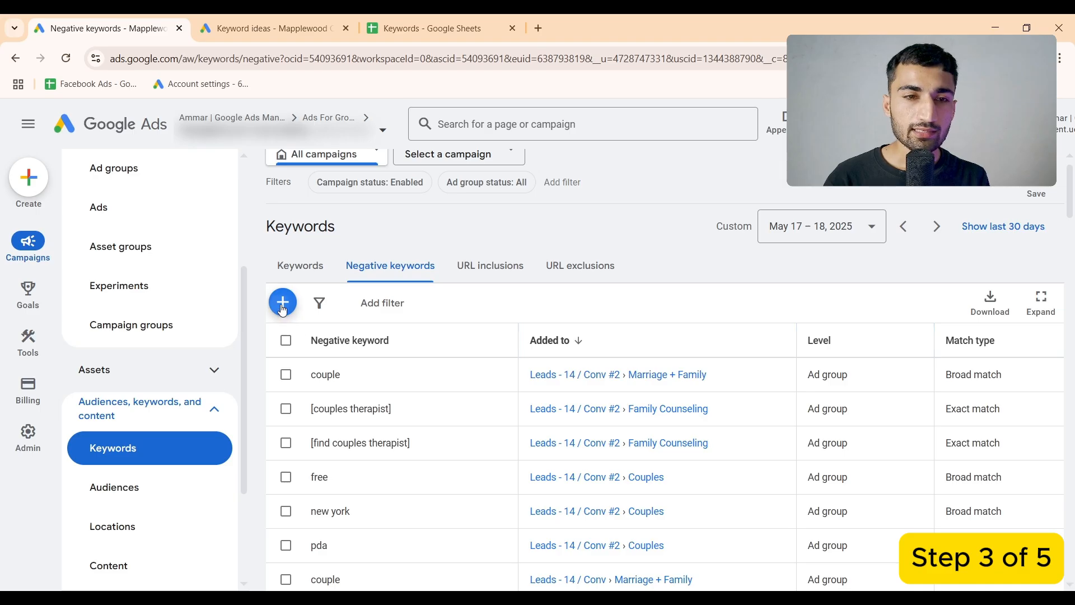
# Add the Keywords sheet's negative terms, from scrub to spotless, to the campaign Call Only - Converted keywords/high intent, and save them
pyautogui.click(283, 300)
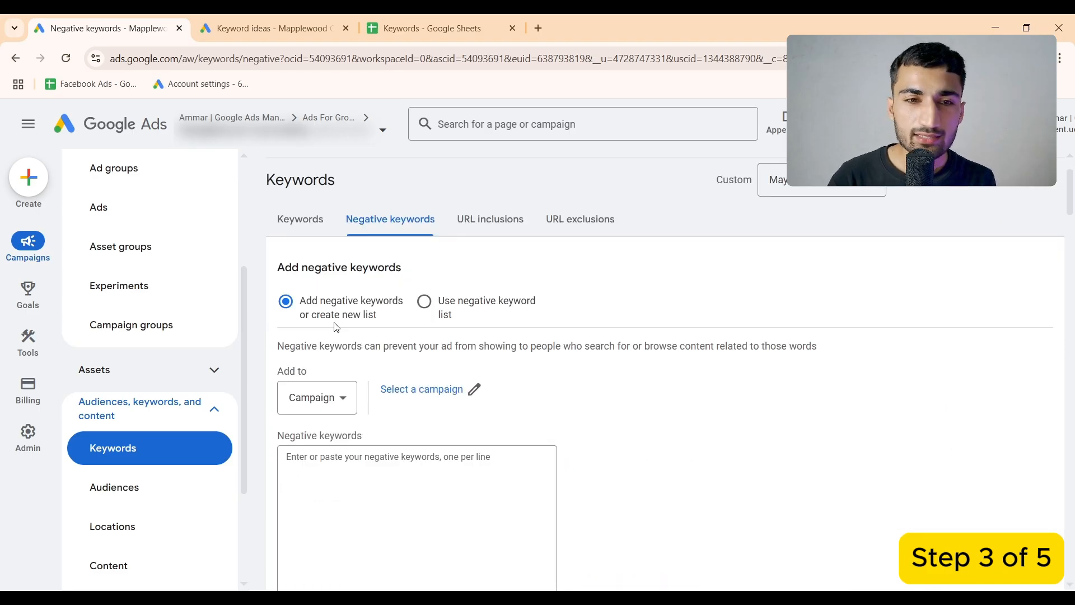
pyautogui.click(419, 390)
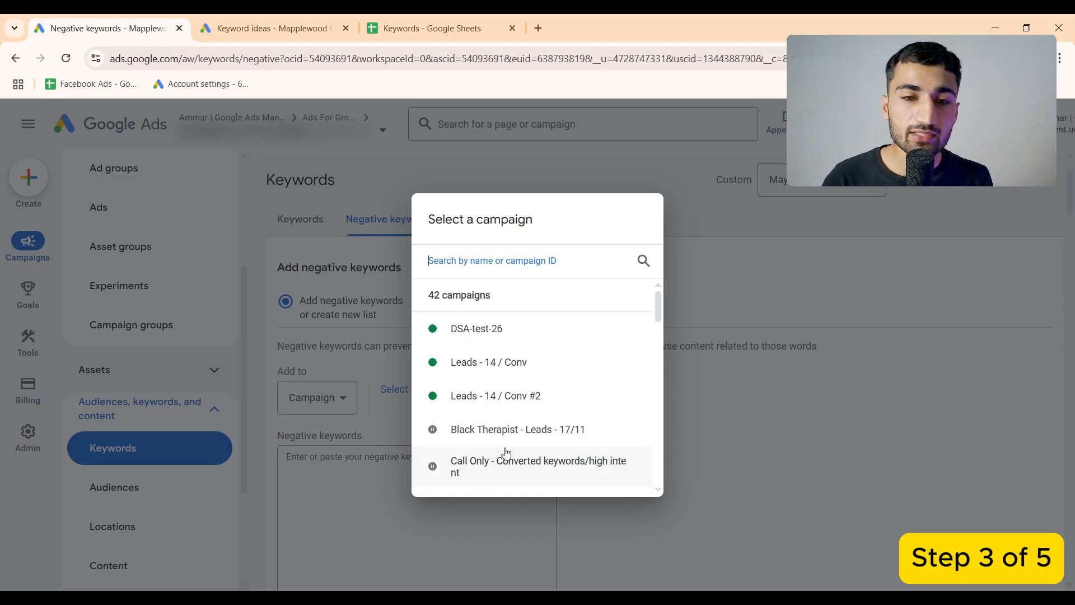
pyautogui.click(486, 454)
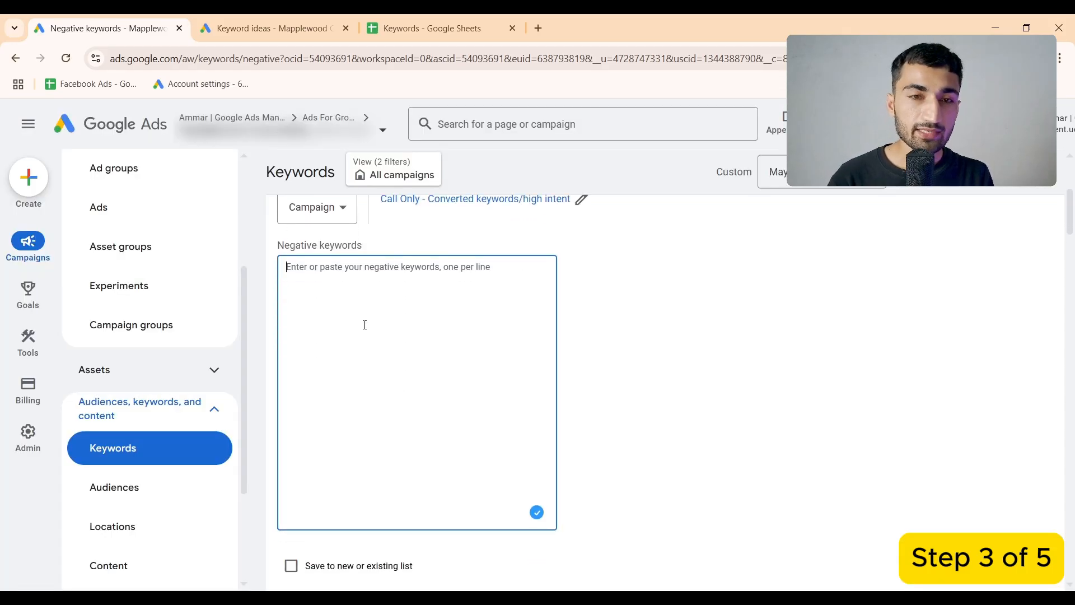
pyautogui.click(397, 23)
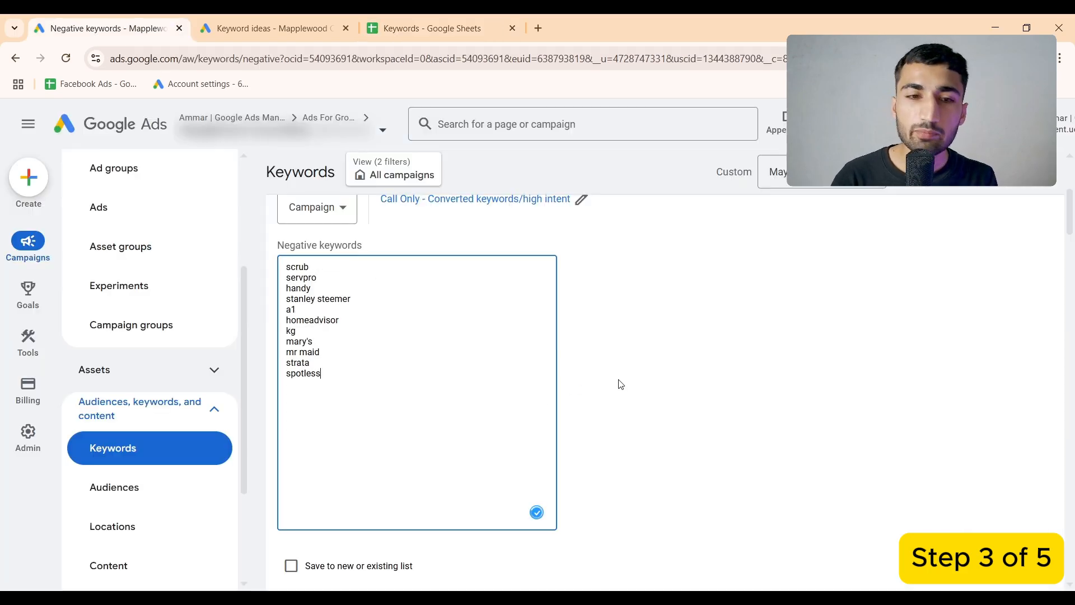
pyautogui.scroll(-4, 618, 384)
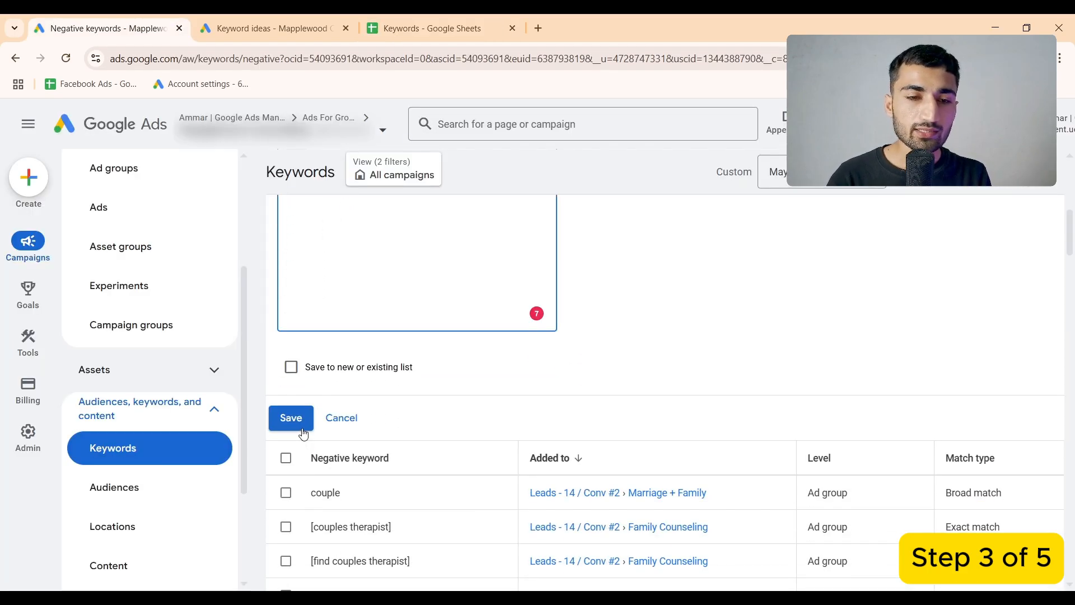
pyautogui.click(292, 418)
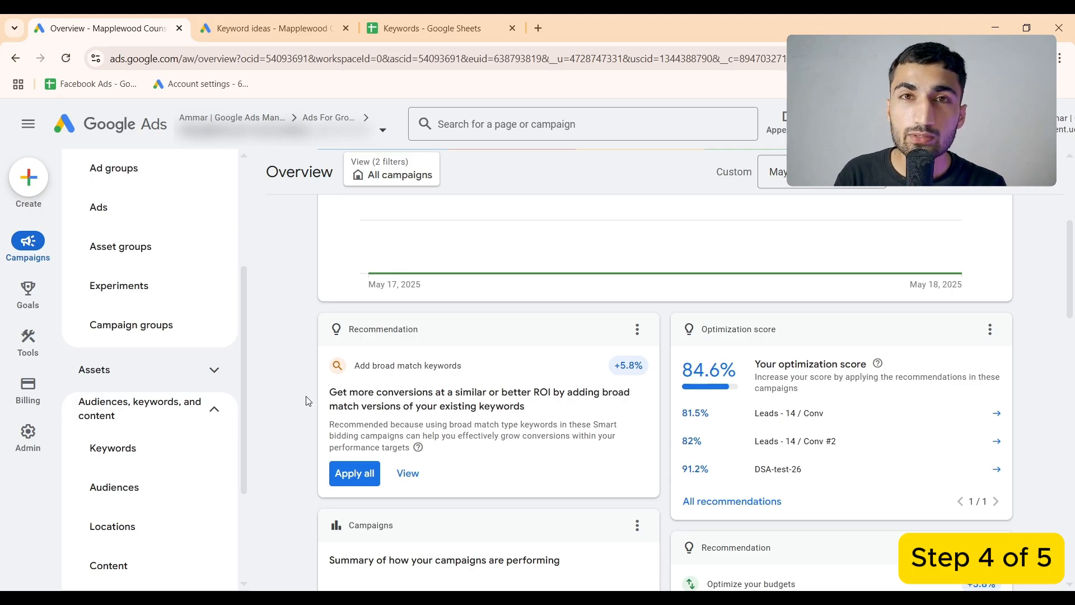
# Open the Data manager and look through the data sources available for connecting a product
pyautogui.moveTo(22, 347)
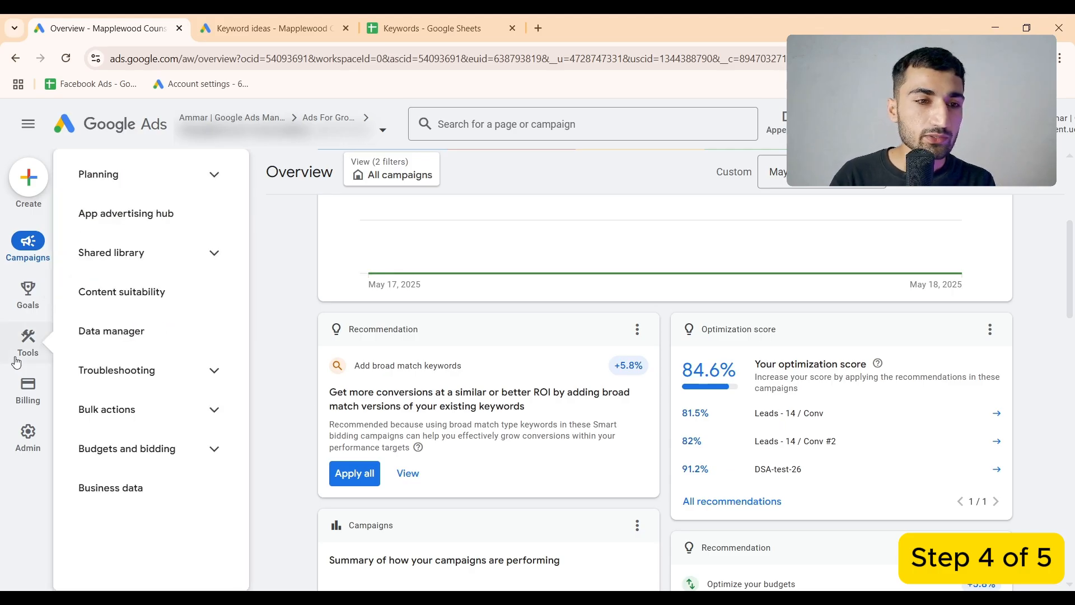
pyautogui.click(117, 344)
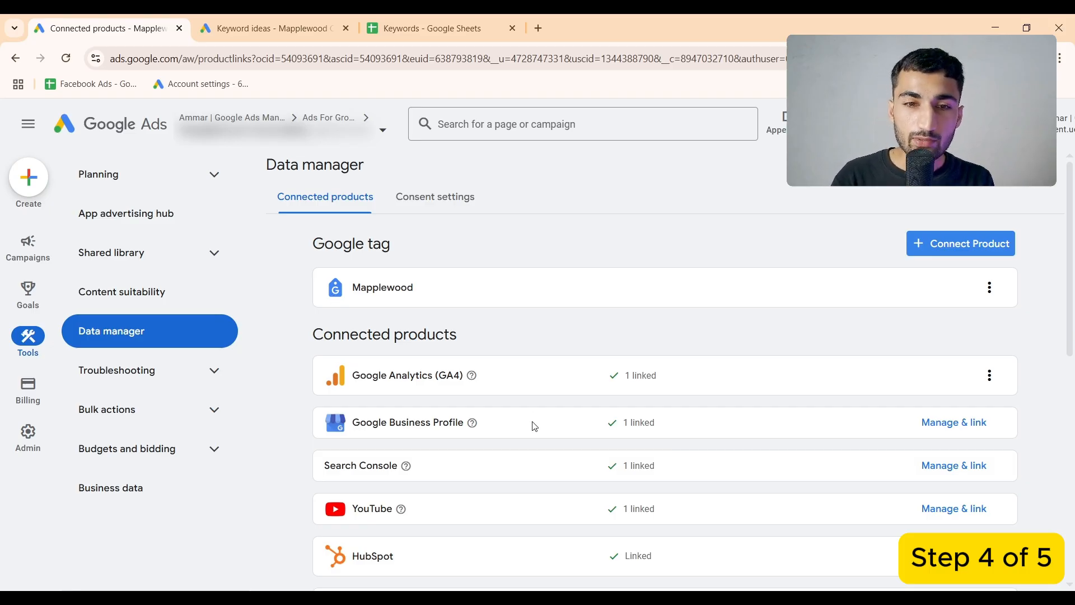
pyautogui.click(933, 253)
pyautogui.scroll(-3, 655, 327)
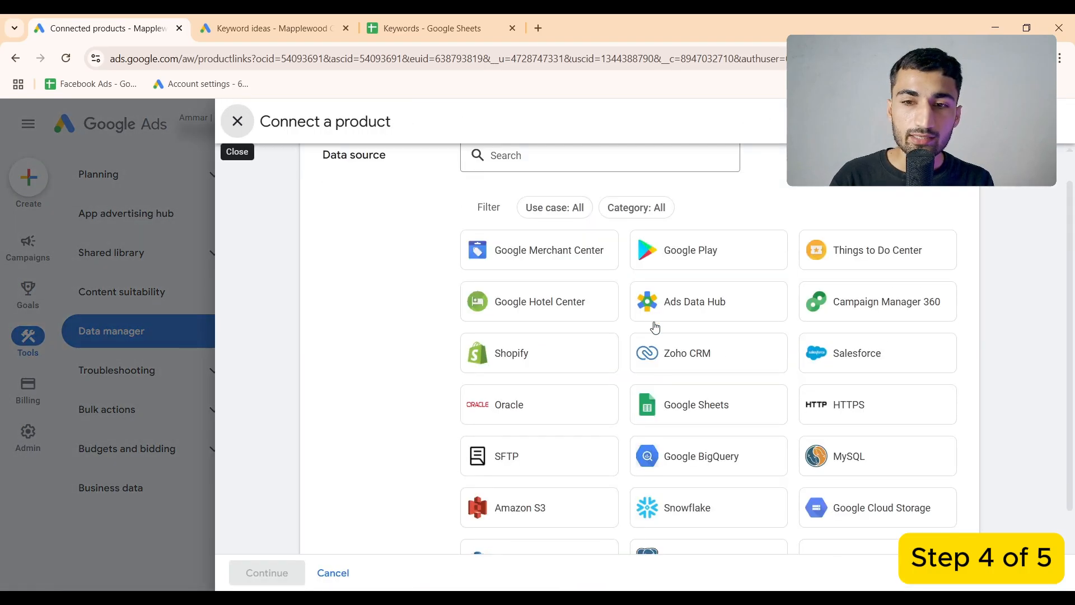
pyautogui.scroll(3, 600, 347)
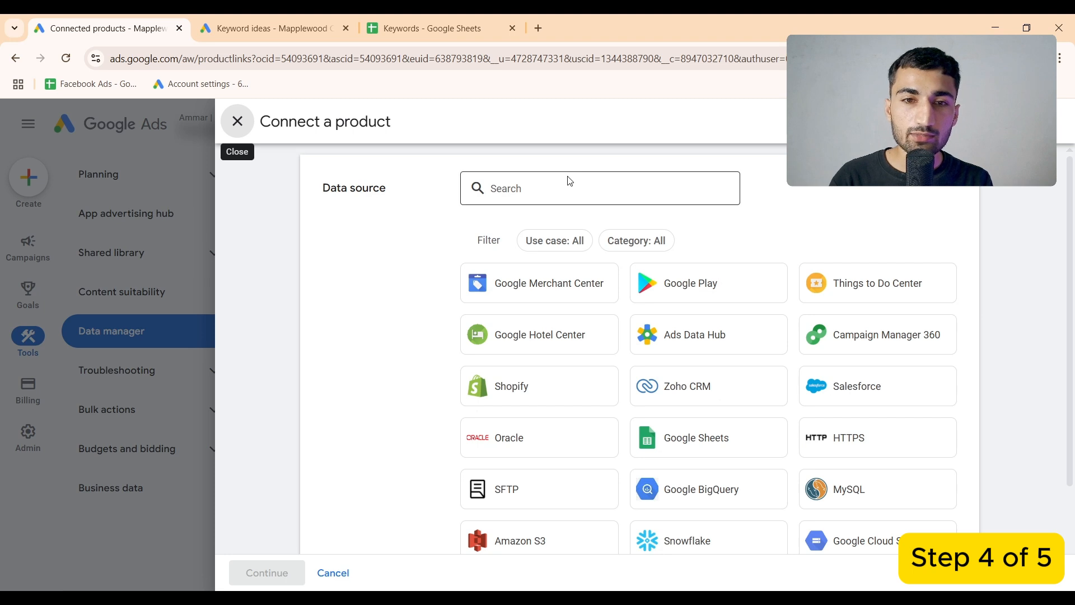
# Start linking Google Business Profile as a data source, and close the setup without completing it
pyautogui.click(569, 180)
pyautogui.click(537, 395)
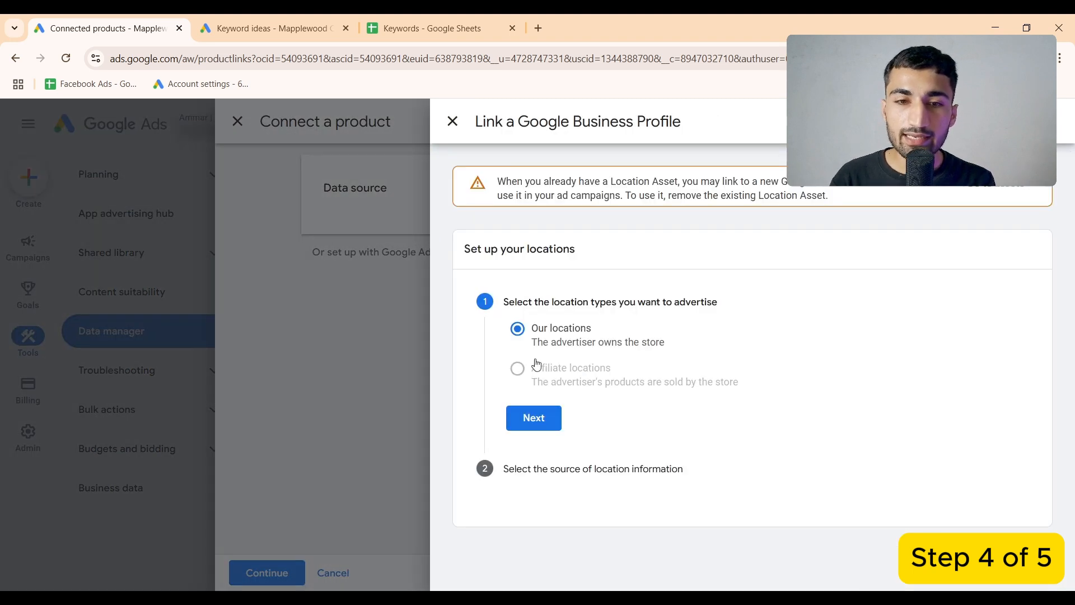
pyautogui.click(453, 121)
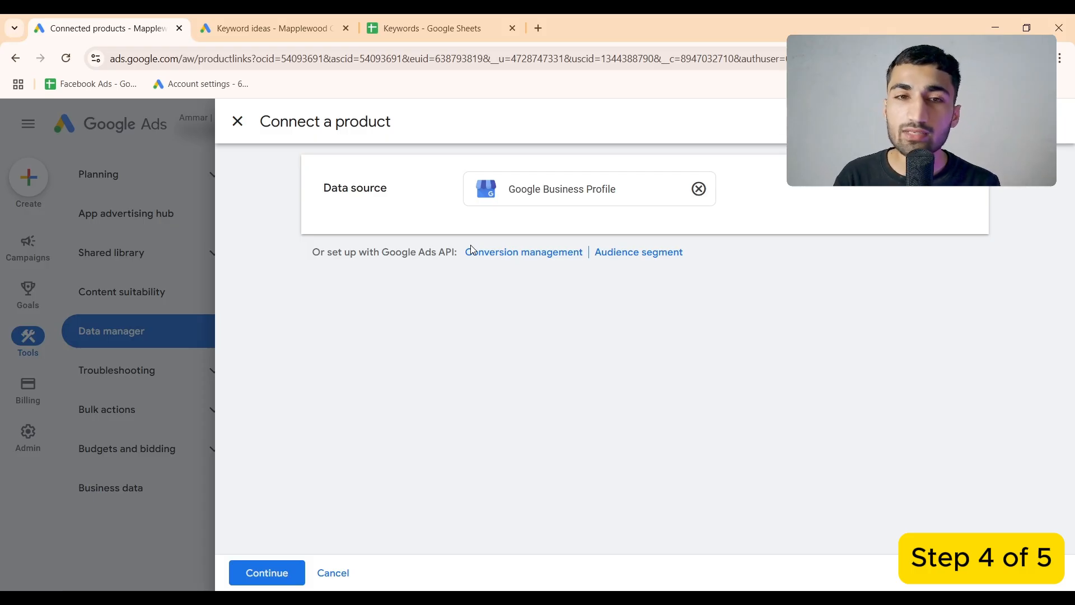
pyautogui.click(237, 121)
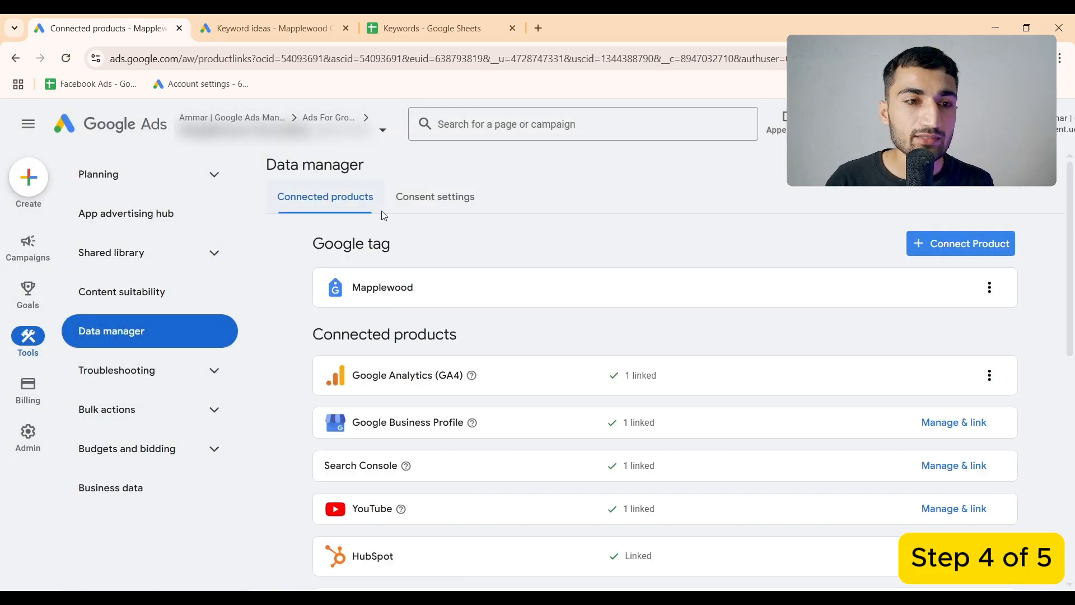
# Go to the account's asset associations and show only the Location assets
pyautogui.click(43, 252)
pyautogui.scroll(-3, 166, 399)
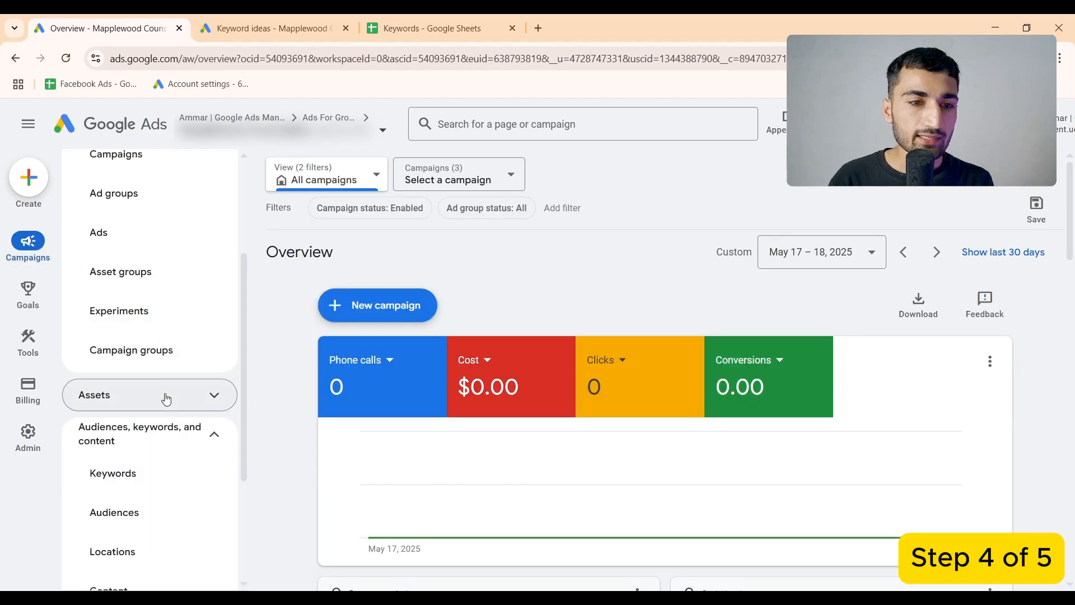
pyautogui.click(166, 399)
pyautogui.click(143, 369)
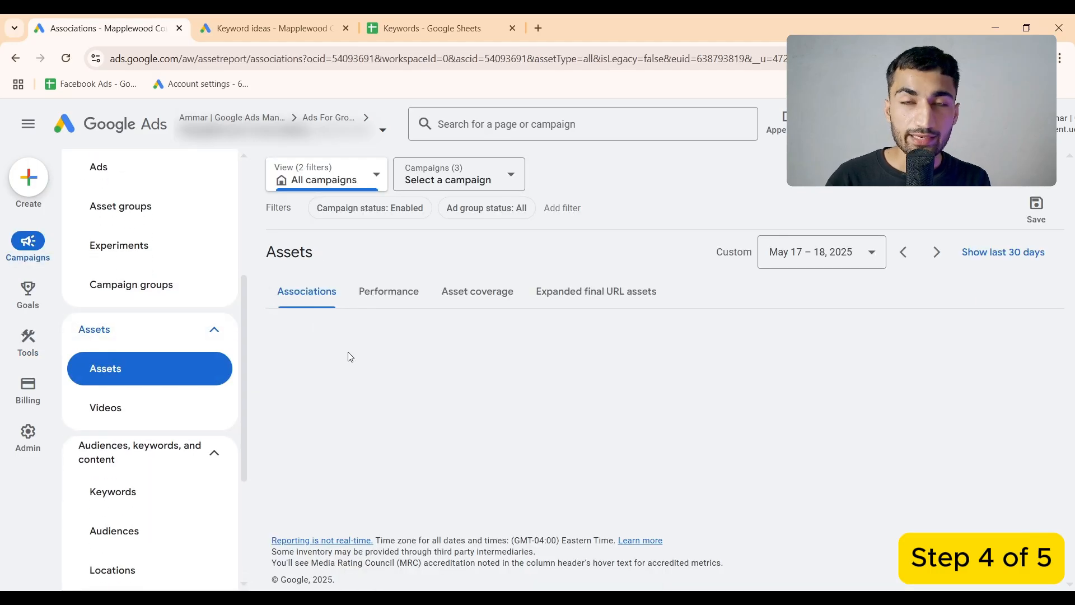
pyautogui.scroll(-1, 479, 366)
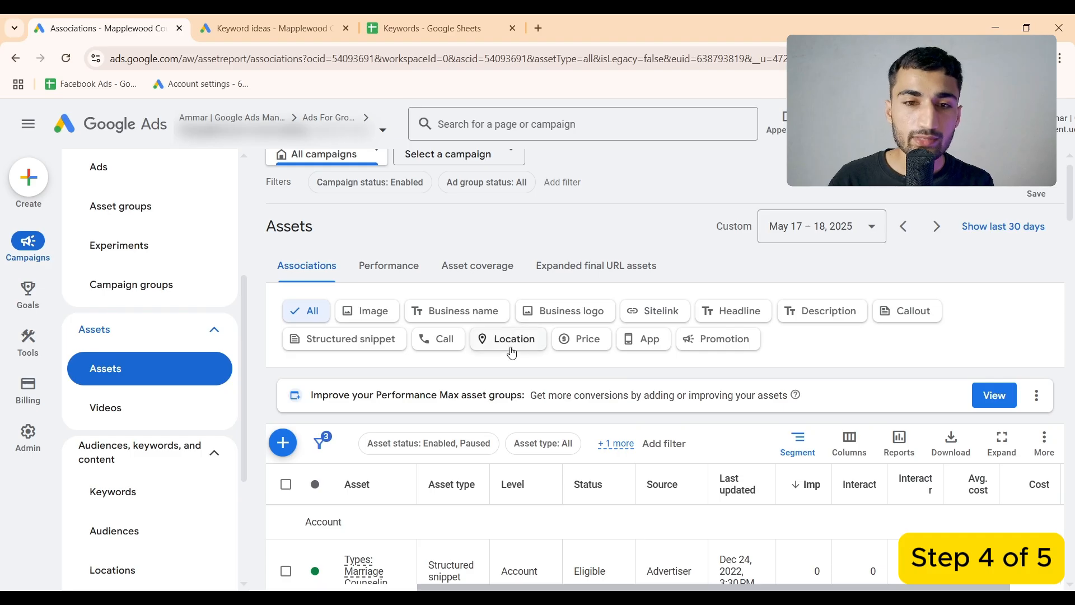
pyautogui.click(511, 350)
pyautogui.scroll(-1, 510, 352)
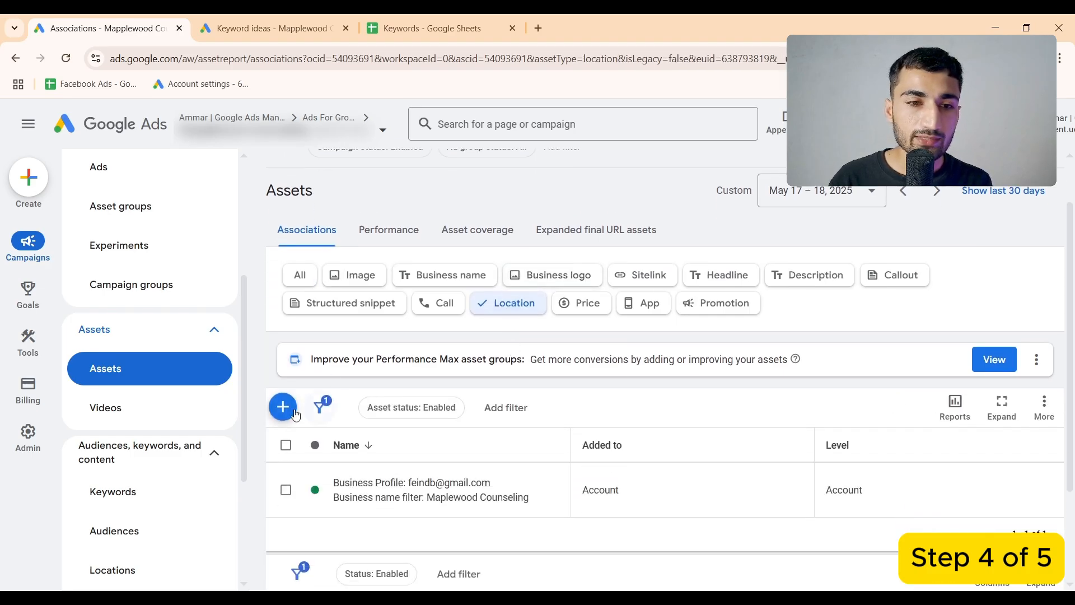
# Add a location asset at account level using the Google My Business locations (All locations) group, and save it
pyautogui.click(283, 414)
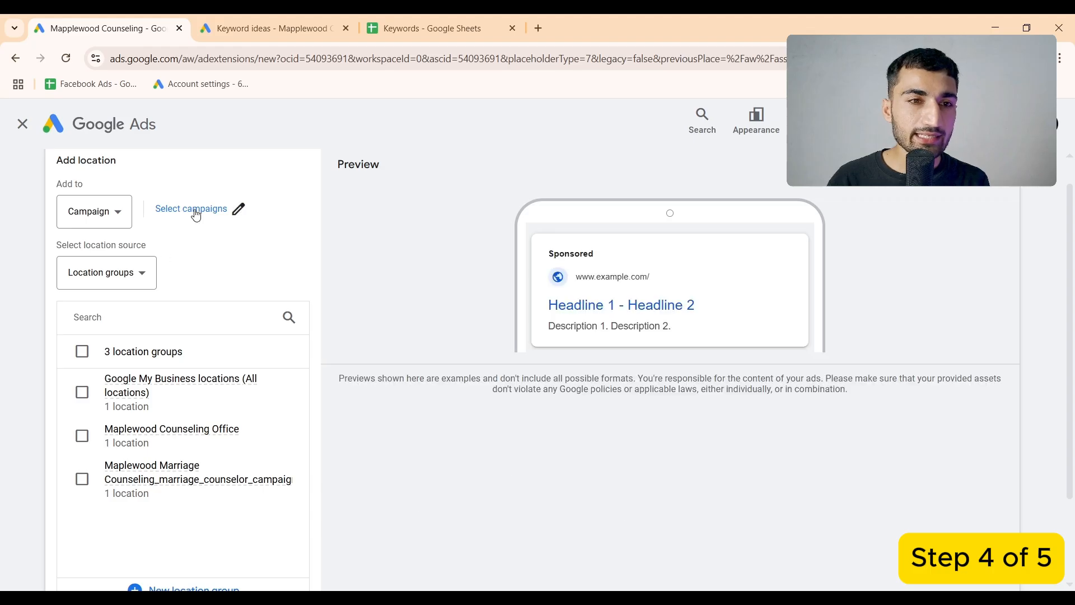
pyautogui.click(99, 222)
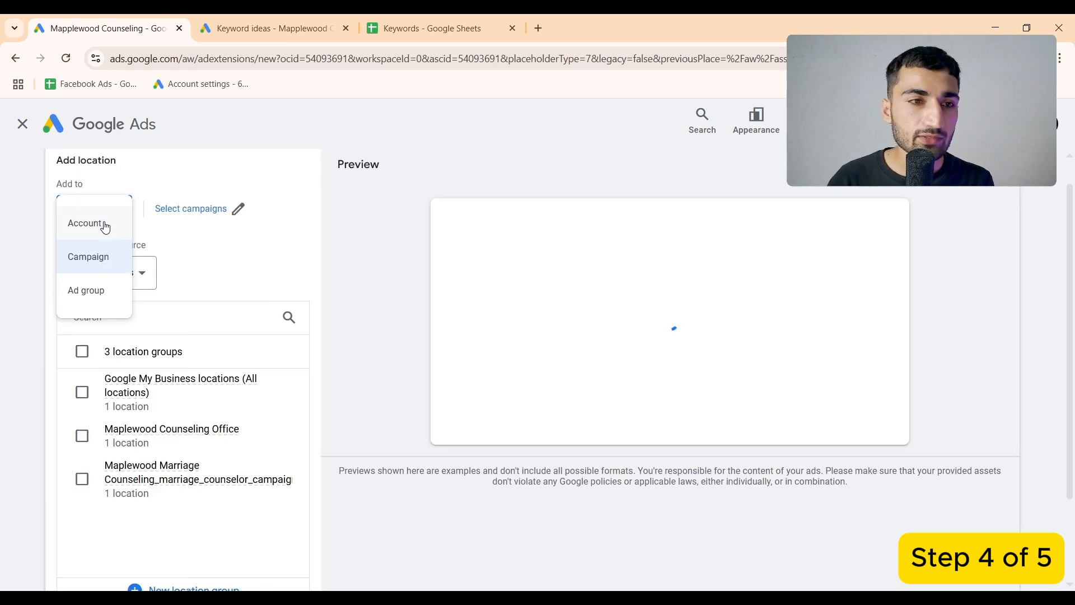
pyautogui.click(105, 225)
pyautogui.scroll(-1, 196, 239)
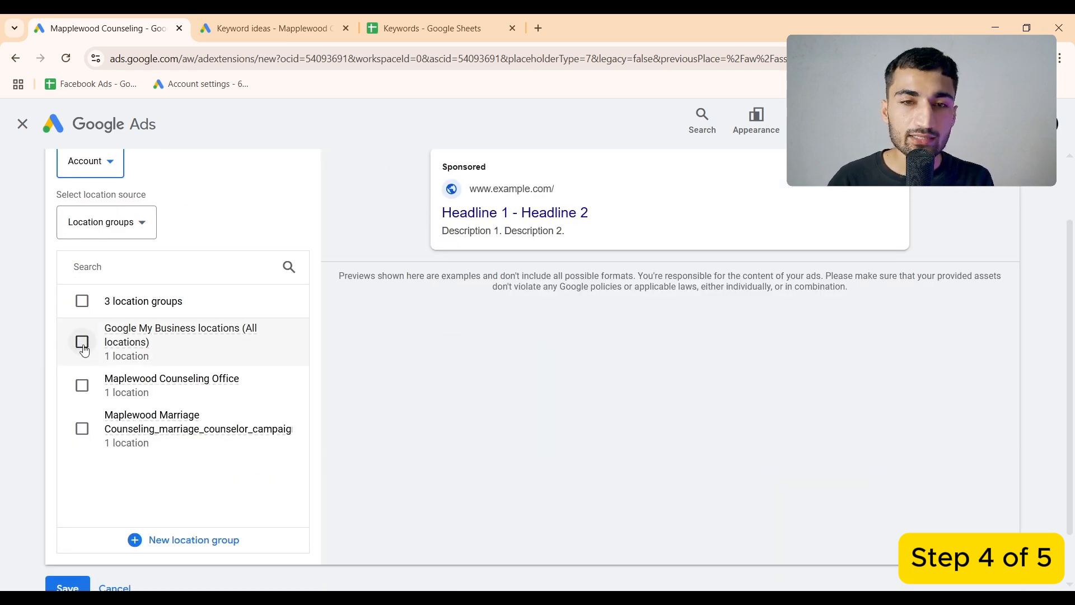
pyautogui.click(82, 342)
pyautogui.scroll(2, 247, 283)
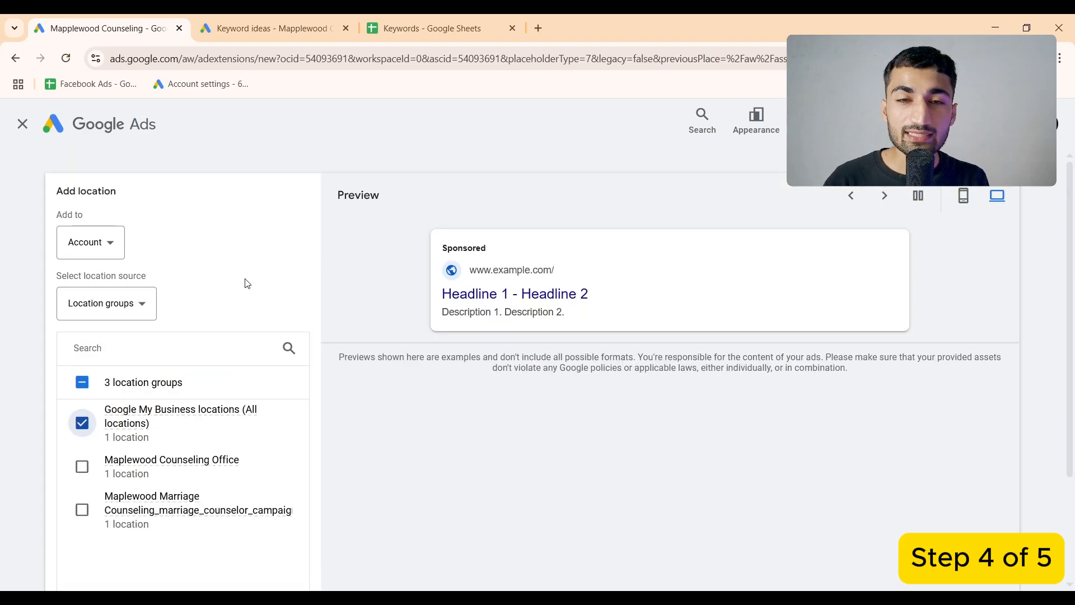
pyautogui.scroll(-1, 515, 299)
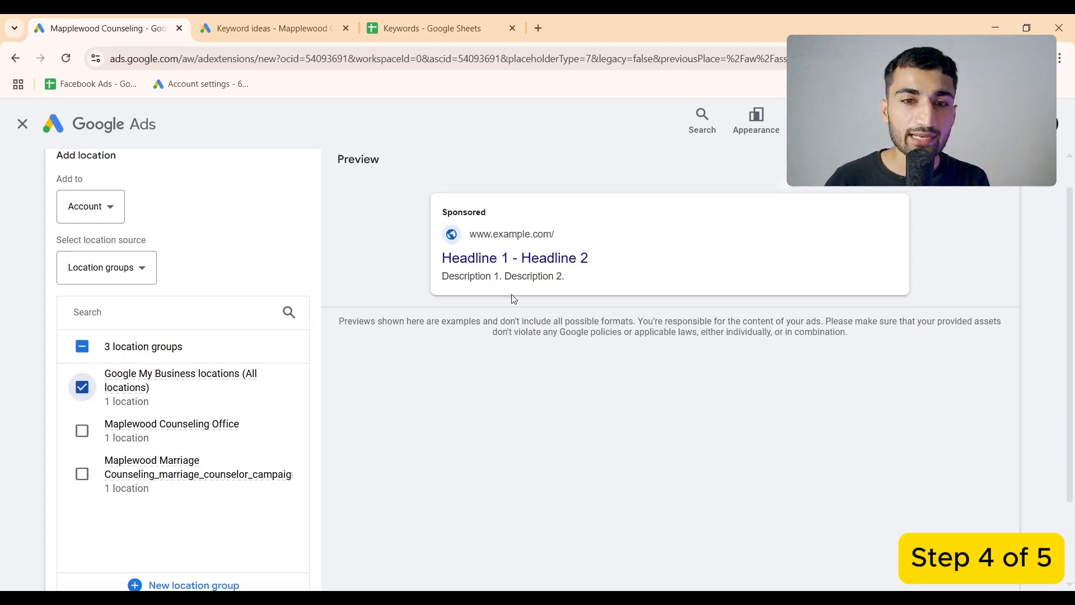
pyautogui.scroll(-2, 654, 388)
pyautogui.click(67, 528)
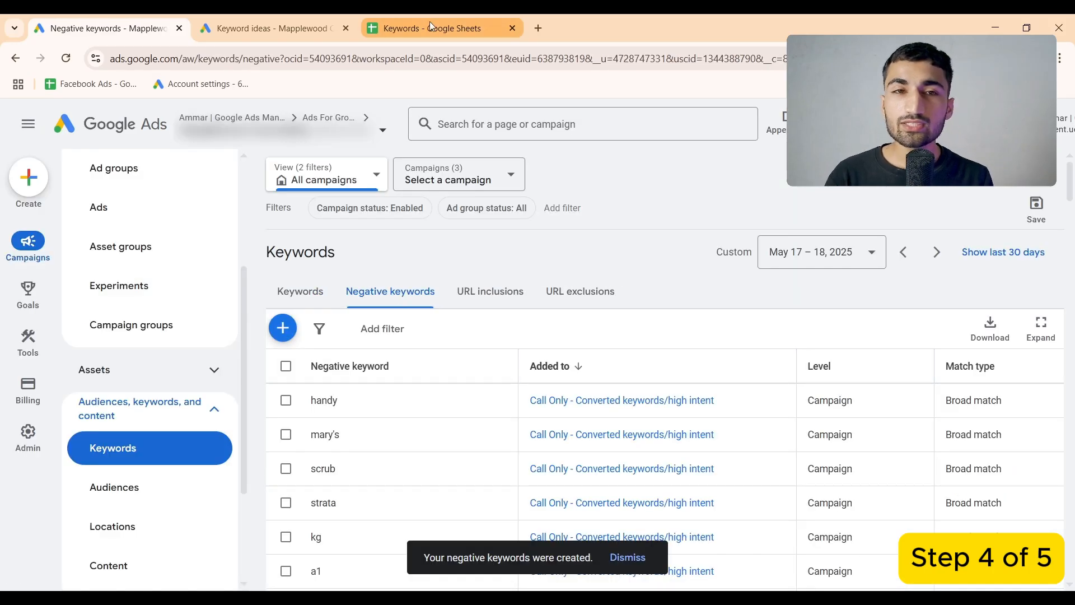
# View the negative terms in the Keywords sheet, and return to the Keyword Planner ideas
pyautogui.click(428, 23)
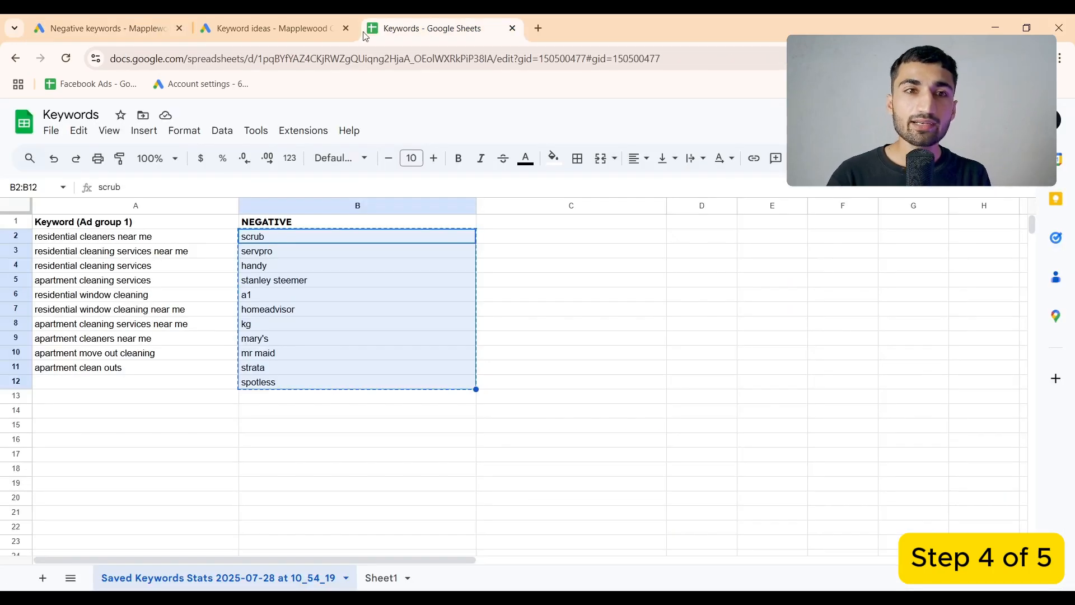
pyautogui.click(297, 37)
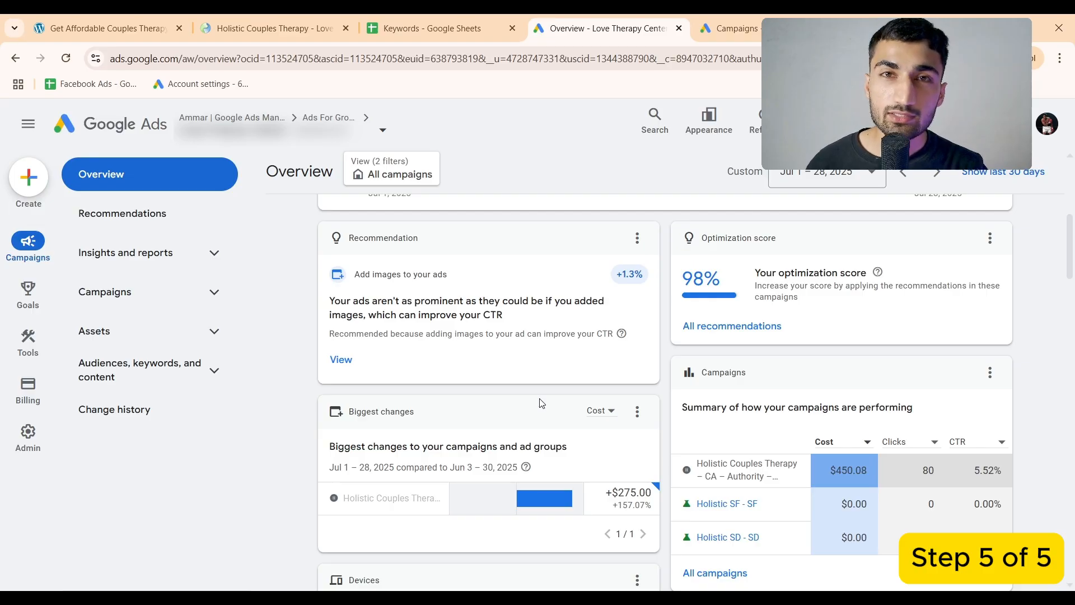
# Examine the Holistic Couples Therapy landing page on lovetherapycenter.org, including its headline, booking calls to action and sign-up form
pyautogui.click(300, 31)
pyautogui.scroll(-3, 431, 419)
pyautogui.scroll(-10, 432, 419)
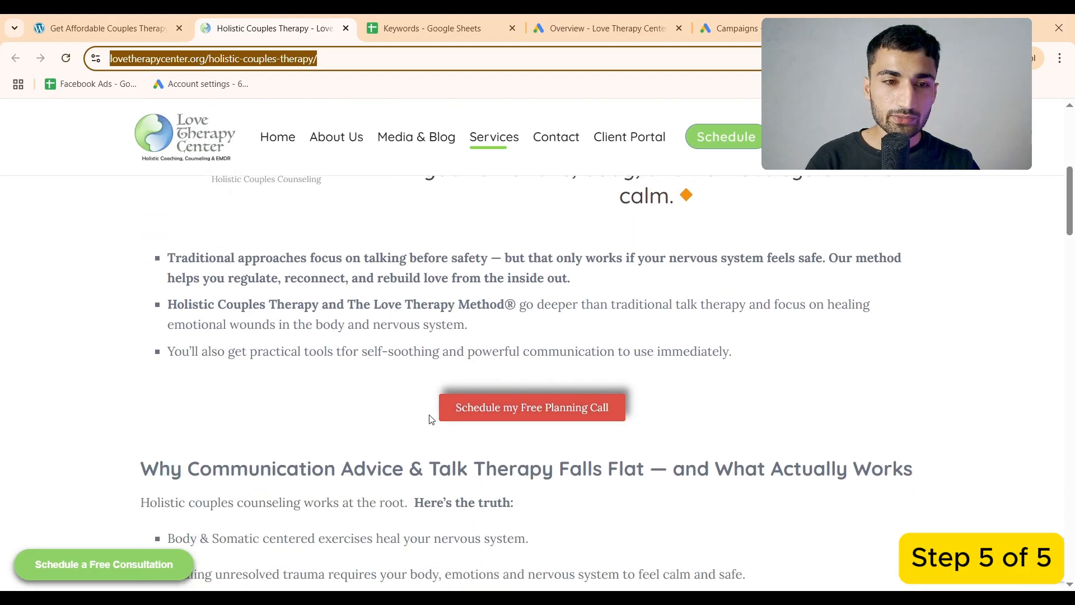
pyautogui.scroll(-8, 431, 420)
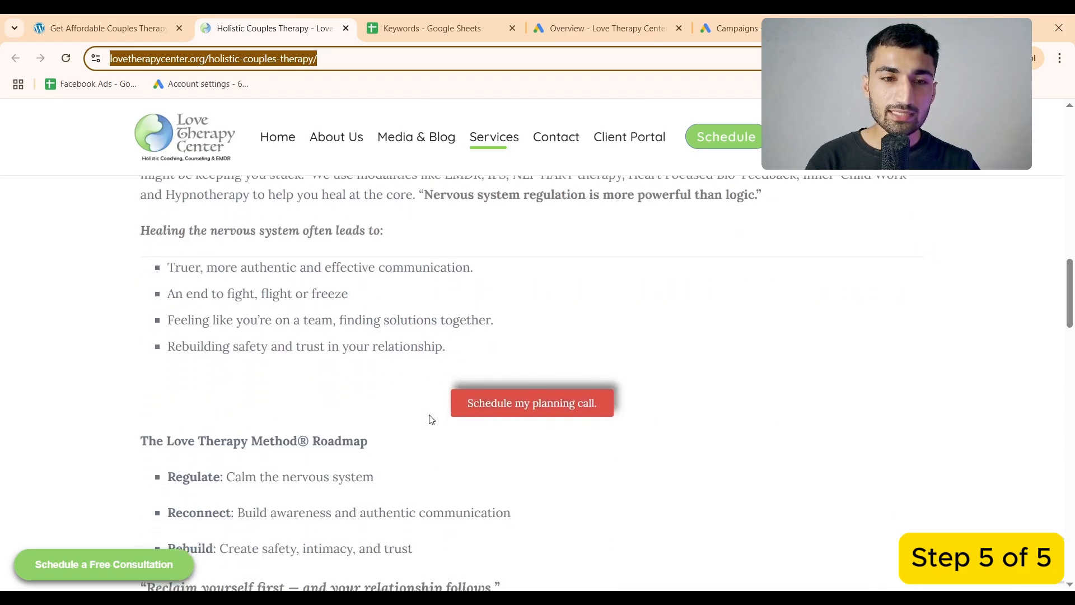
pyautogui.scroll(-9, 431, 420)
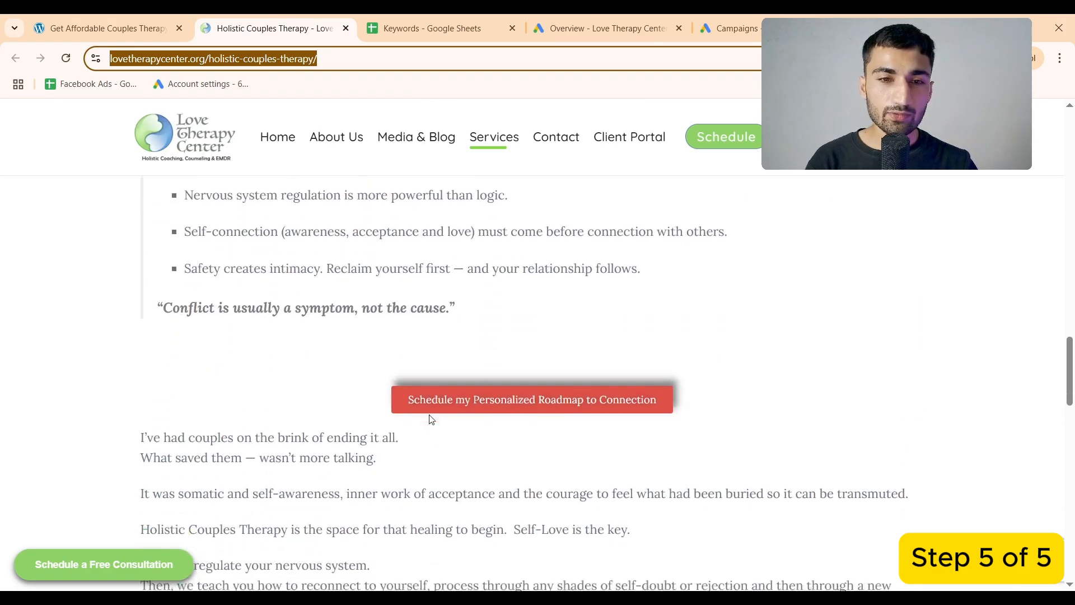
pyautogui.scroll(-9, 430, 418)
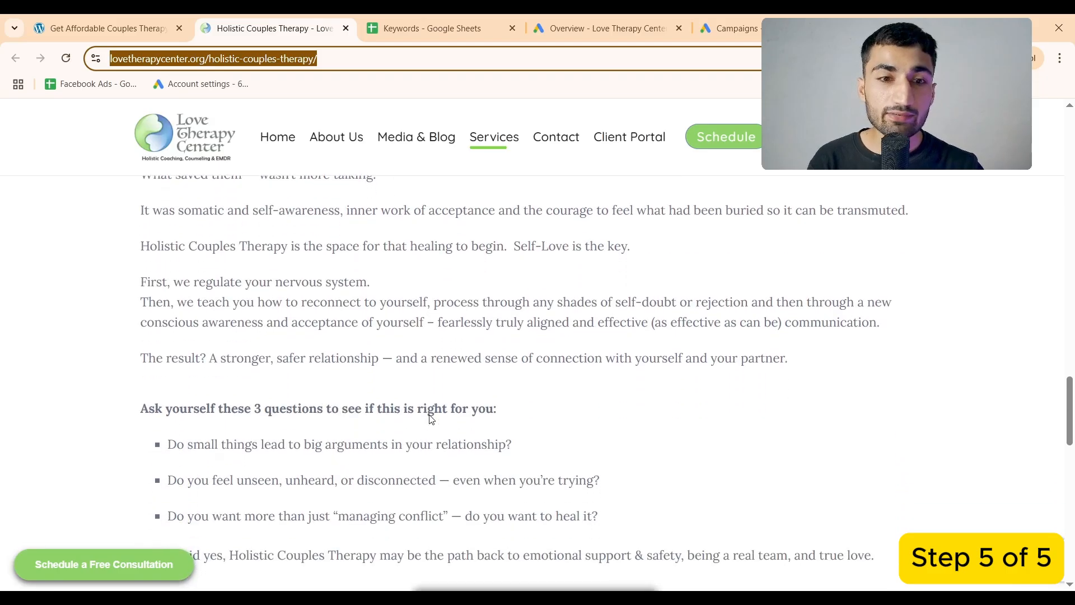
pyautogui.scroll(-2, 429, 419)
pyautogui.scroll(1, 398, 405)
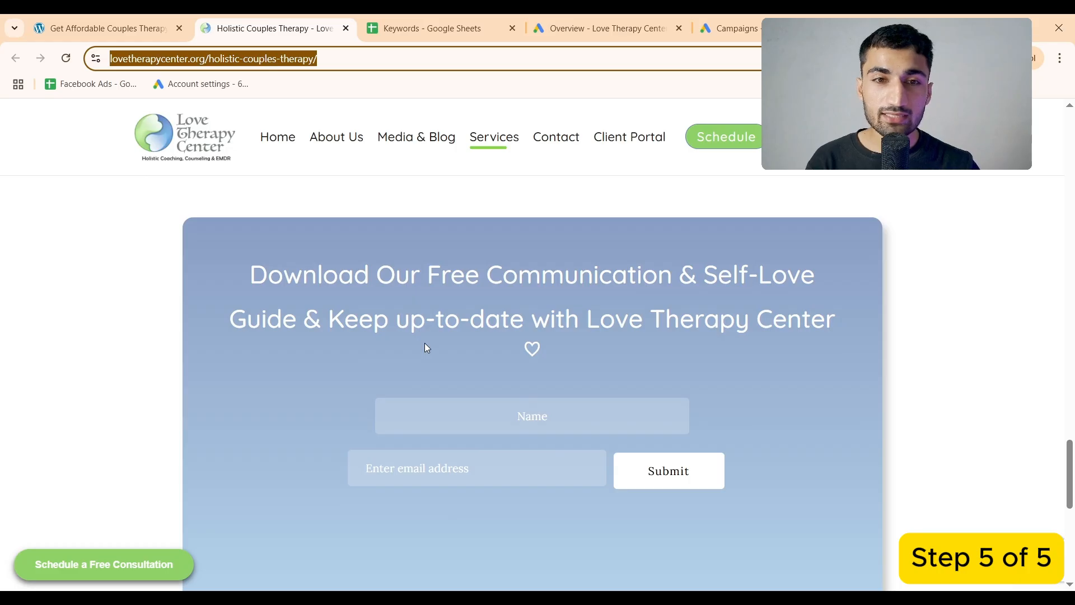
pyautogui.scroll(6, 426, 347)
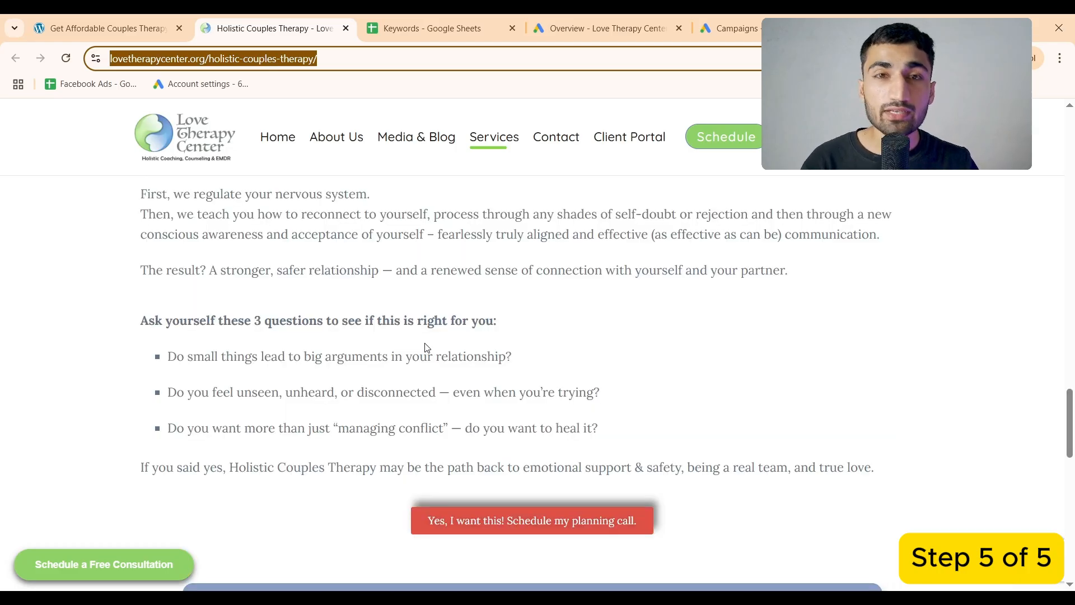
pyautogui.scroll(11, 425, 347)
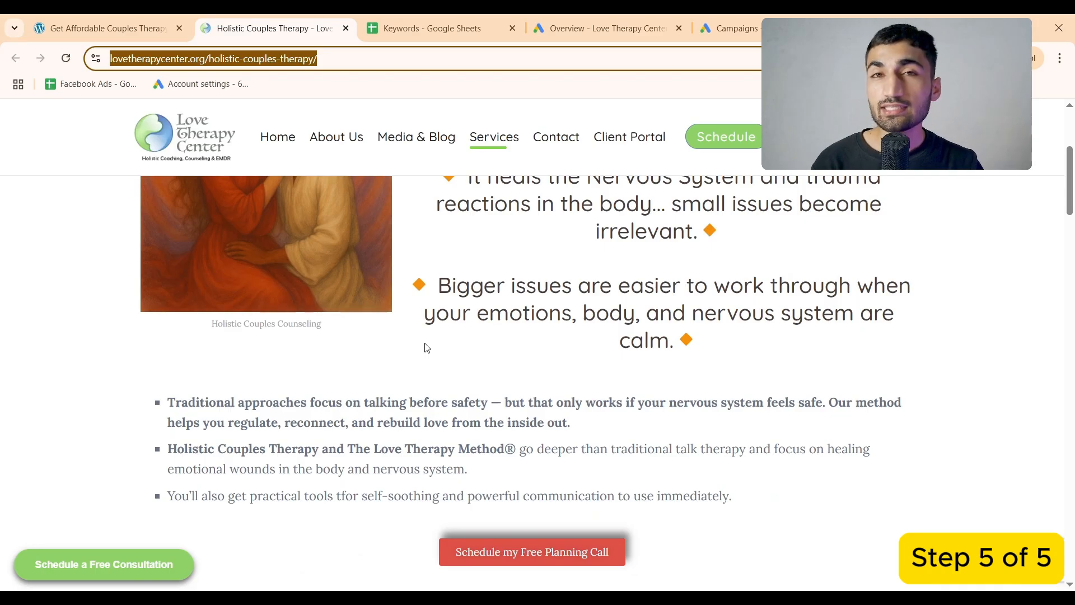
pyautogui.scroll(3, 425, 347)
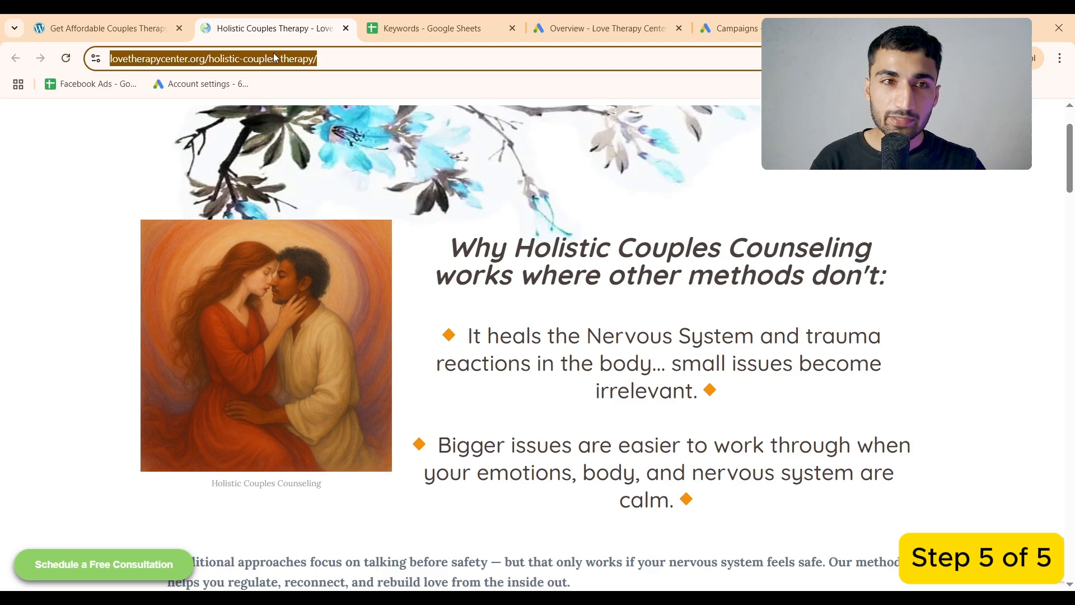
# Review the affordable couples therapy landing page, from its offer and contact form through the three simple steps to the FAQ
pyautogui.click(133, 25)
pyautogui.scroll(-1, 435, 335)
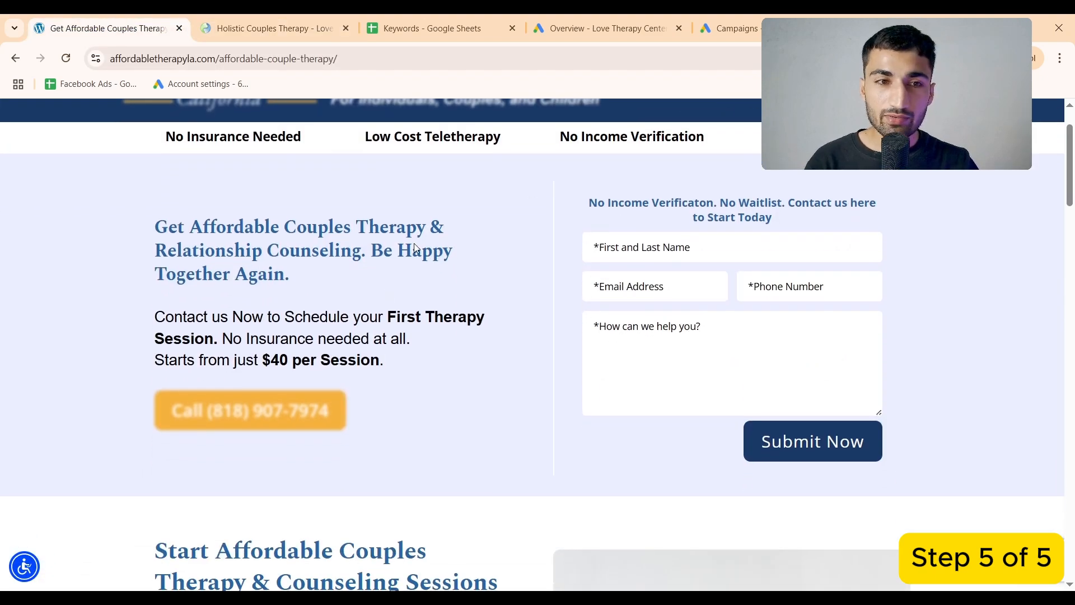
pyautogui.scroll(-5, 263, 262)
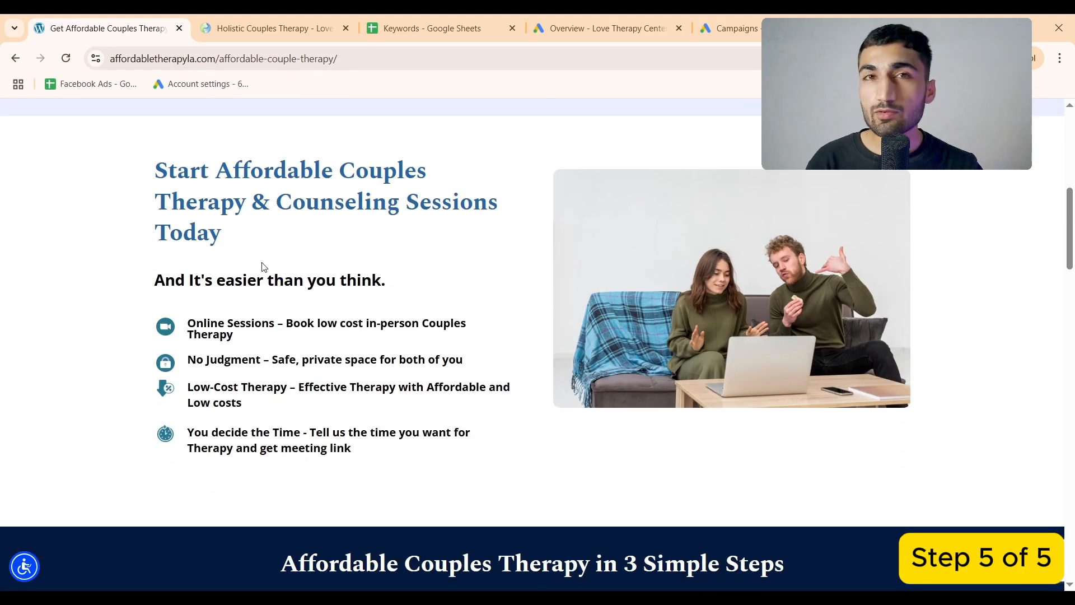
pyautogui.scroll(-6, 262, 265)
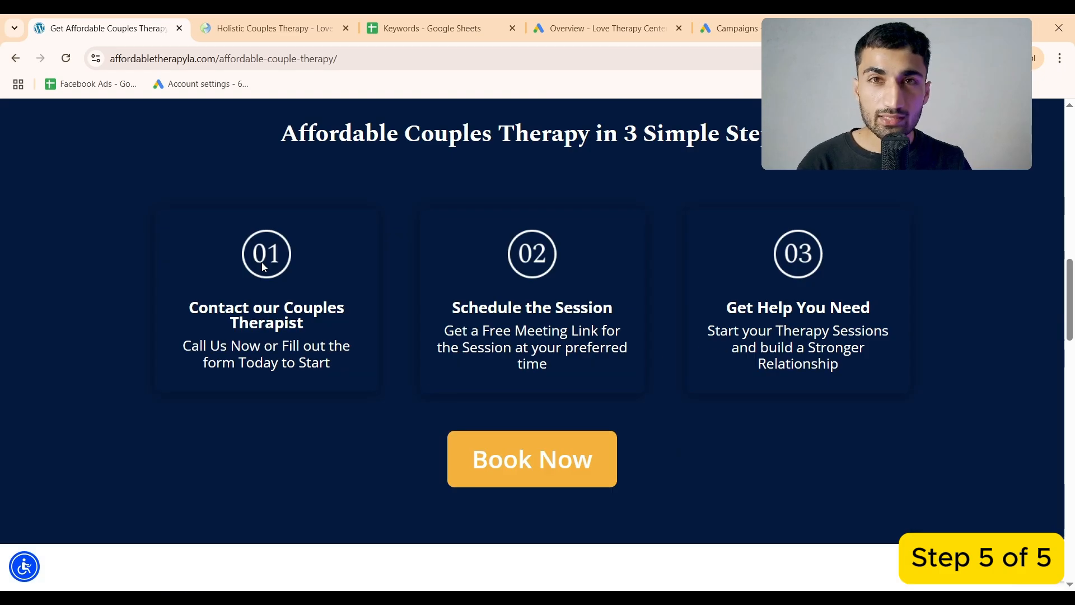
pyautogui.scroll(-8, 262, 264)
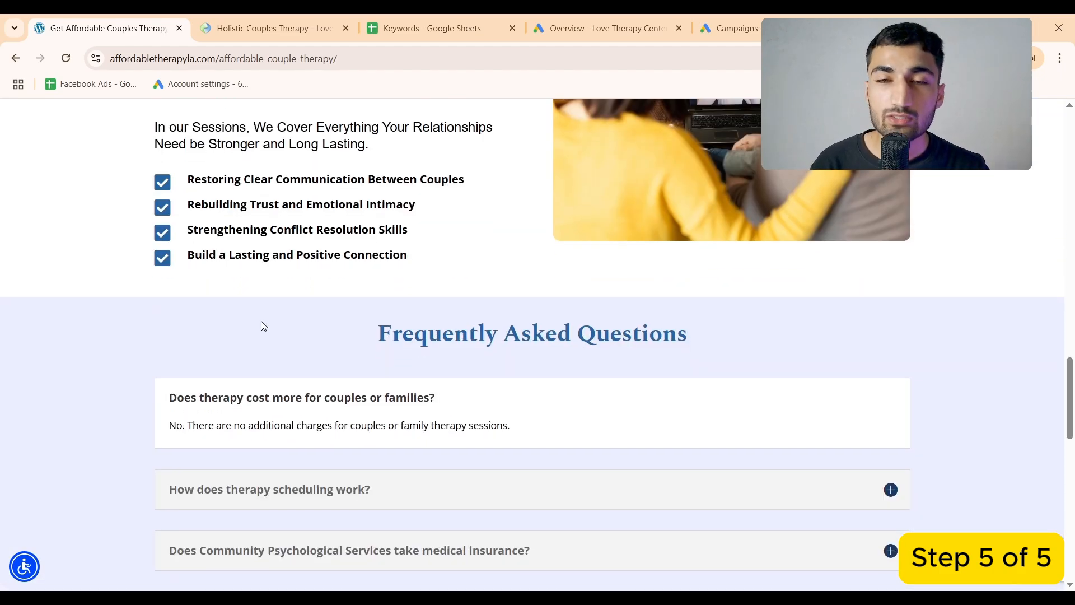
pyautogui.scroll(20, 261, 320)
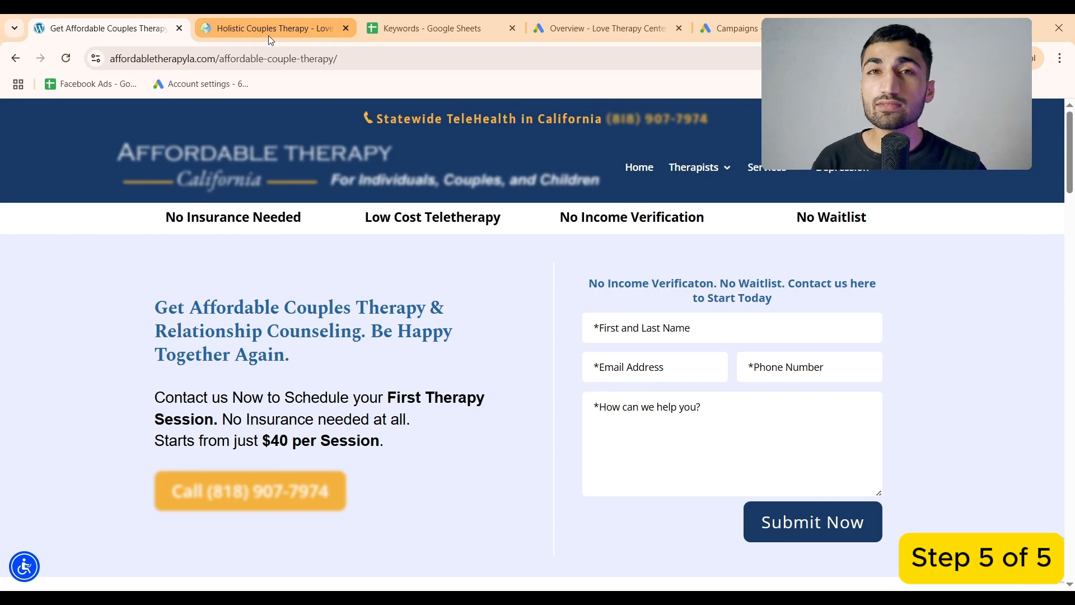
# Revisit the Holistic Couples Therapy page and check the conversion rate in the Love Therapy Center account overview
pyautogui.click(269, 29)
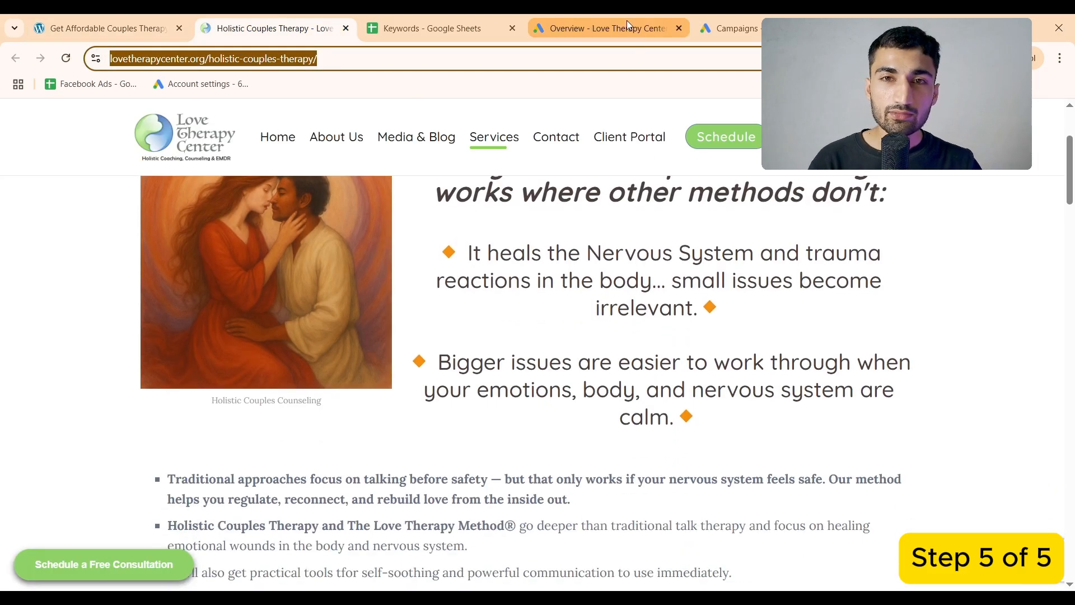
pyautogui.click(627, 25)
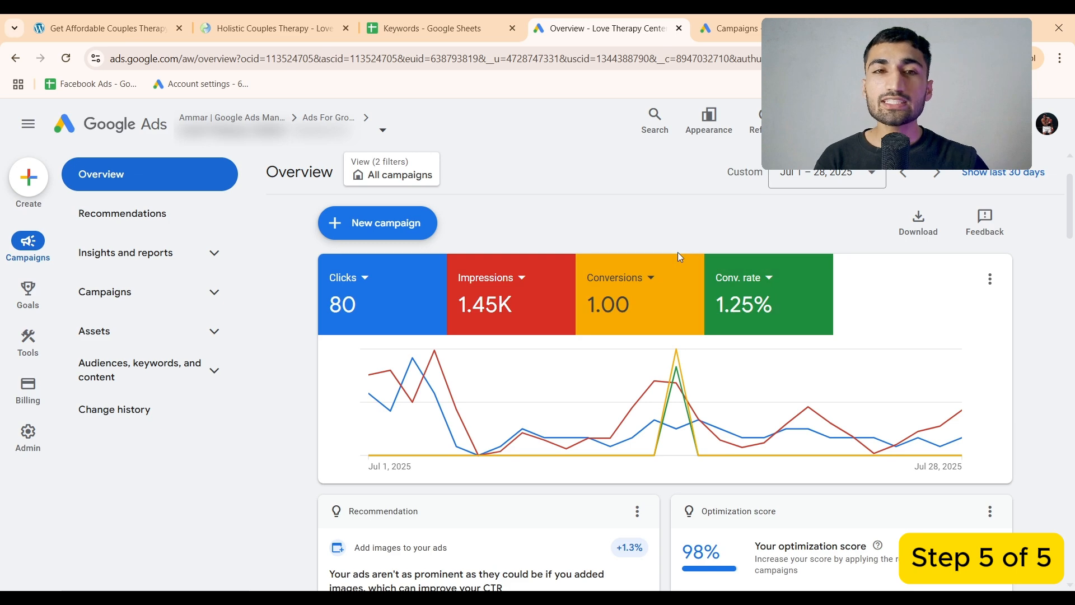
# Return to the affordable therapy page, and examine the overall conversion rate of the enabled campaigns in the other account's Campaigns table
pyautogui.click(130, 32)
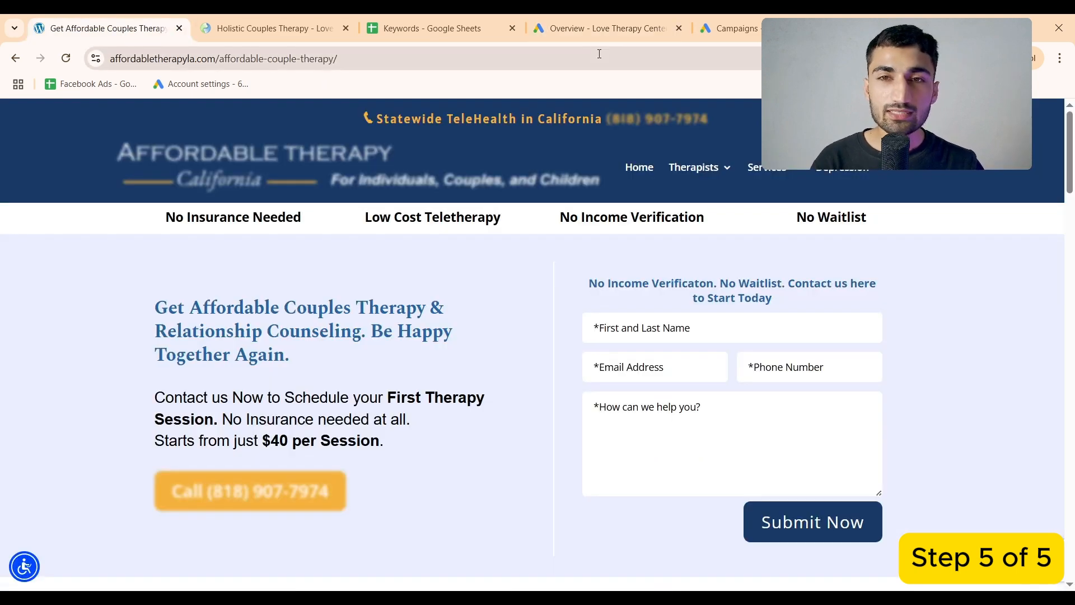
pyautogui.click(760, 37)
pyautogui.scroll(-2, 597, 361)
pyautogui.moveTo(597, 360)
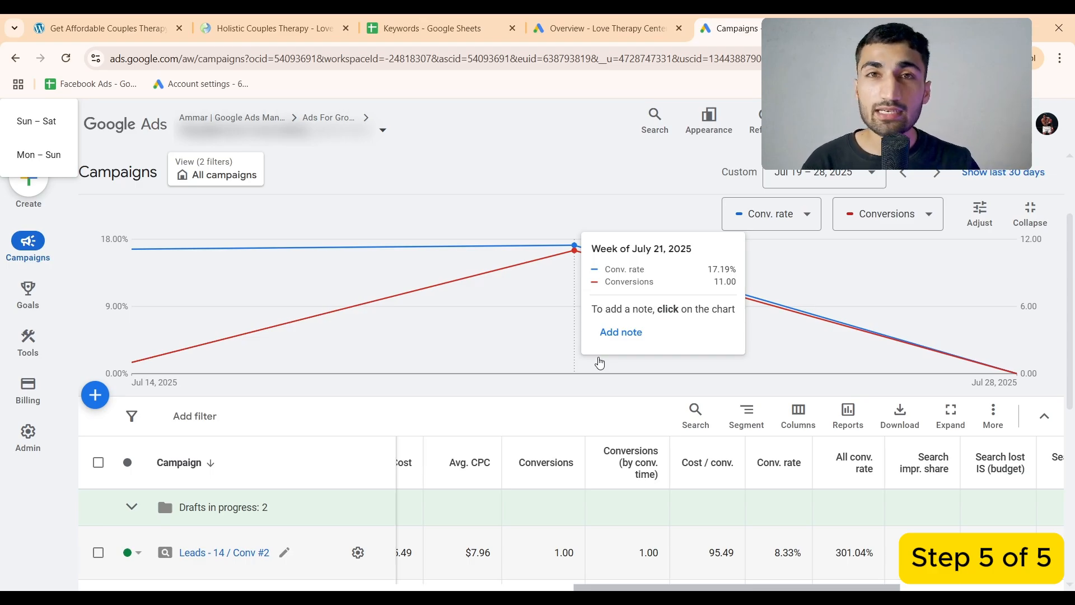
pyautogui.scroll(-5, 599, 363)
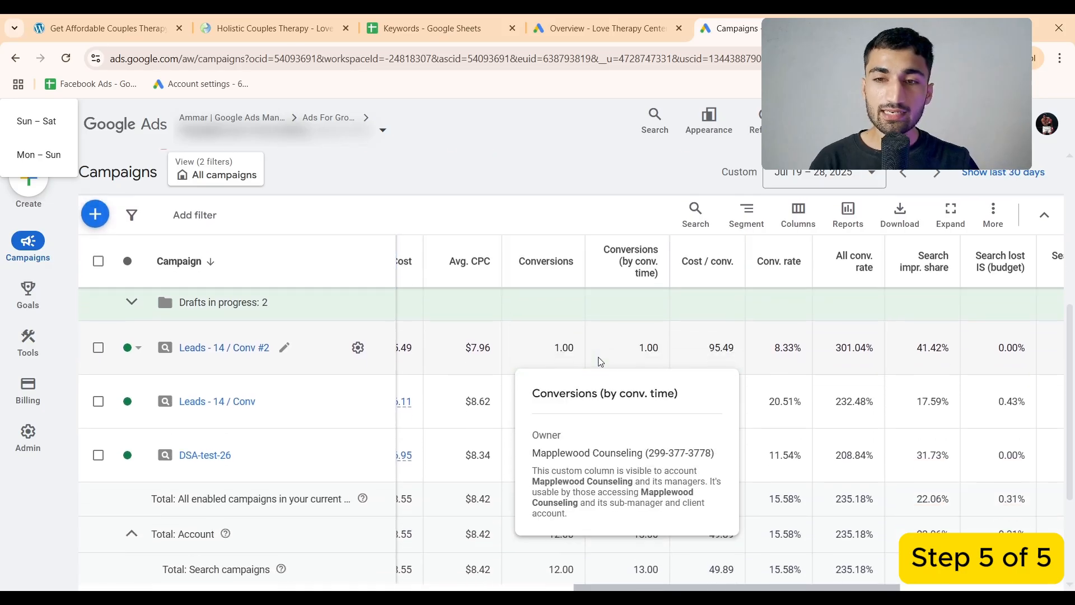
pyautogui.scroll(-1, 793, 462)
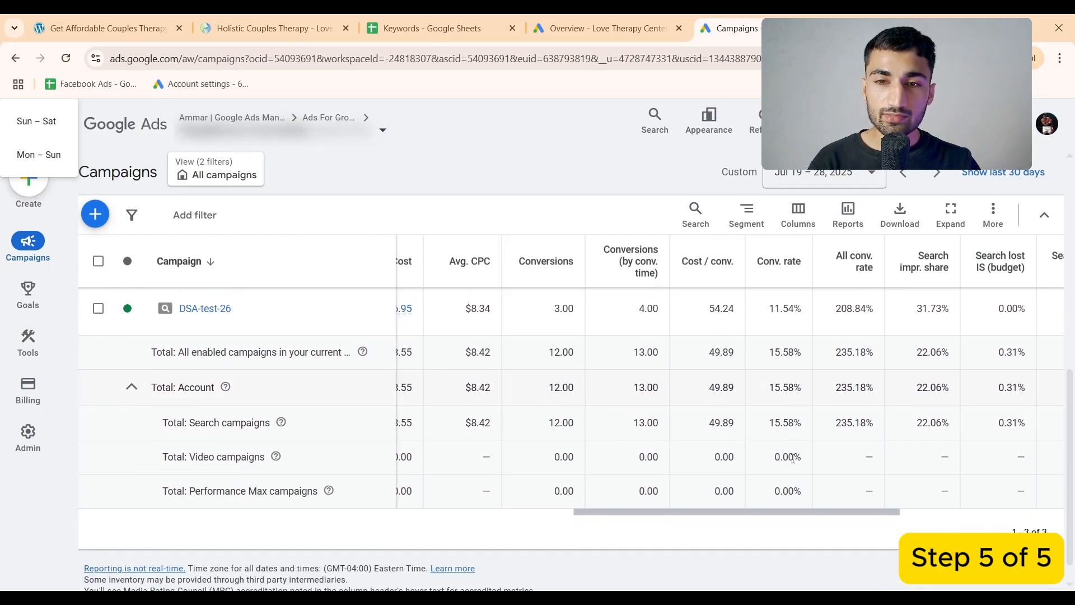
pyautogui.doubleClick(778, 352)
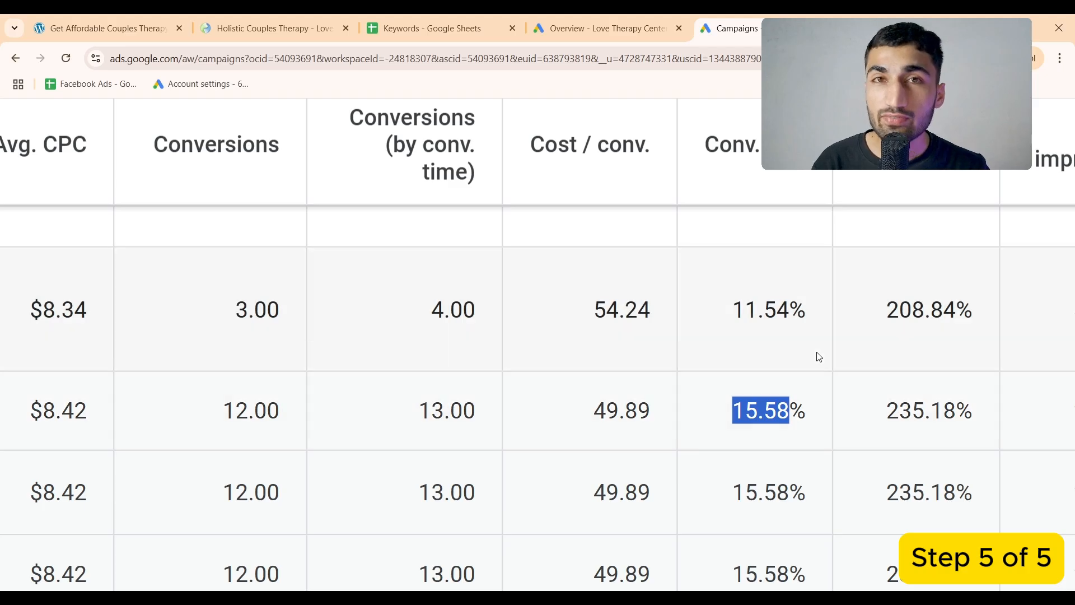
pyautogui.scroll(-3, 819, 357)
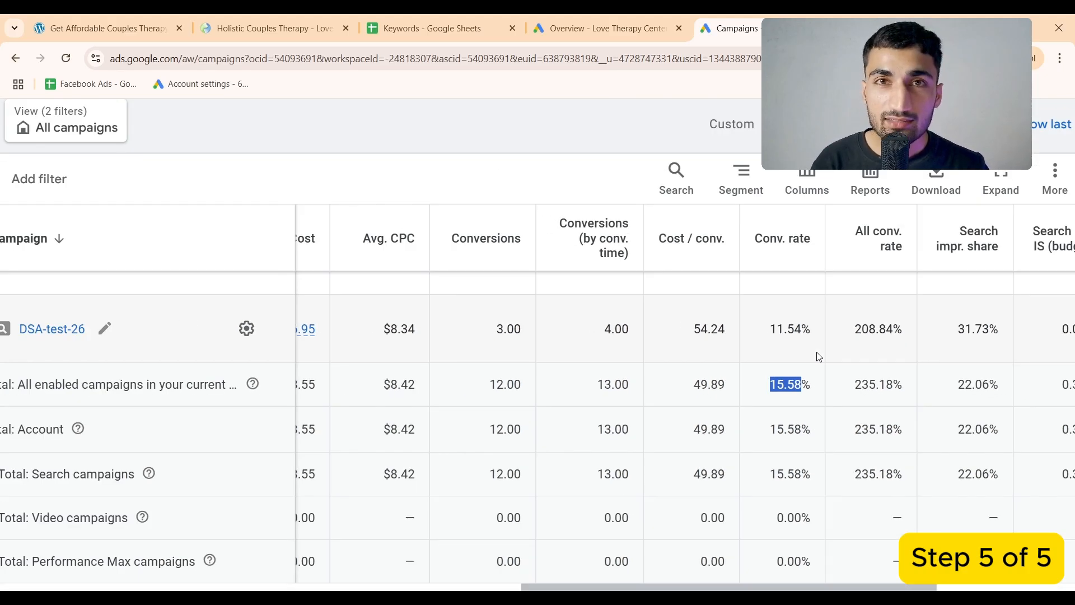
pyautogui.scroll(-2, 819, 357)
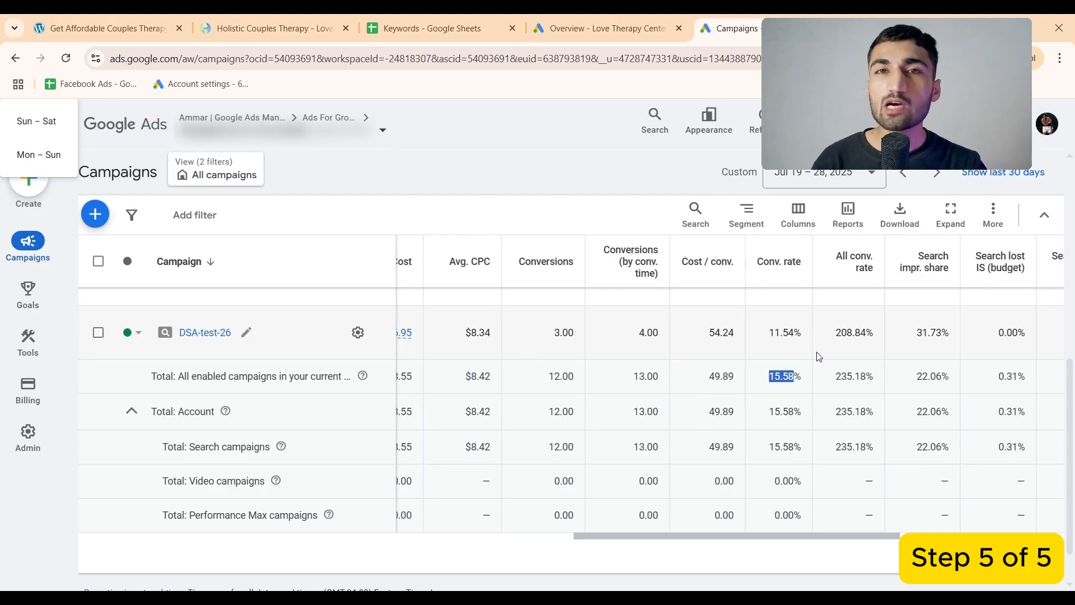